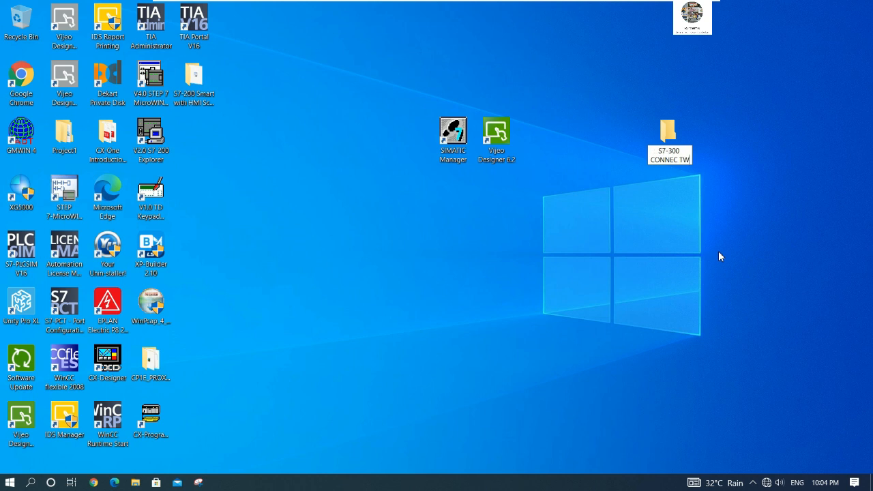
Name the new desktop folder S7-300 CONNECT WITH SCHNEIDER HMI.
key("BackSpace")
key("BackSpace")
key("BackSpace")
key("BackSpace")
type("T WITH")
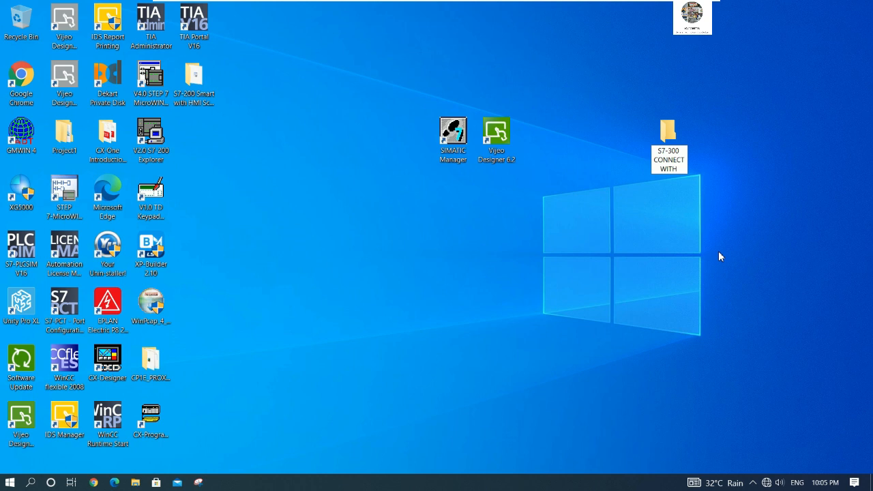
type(" SCHNE")
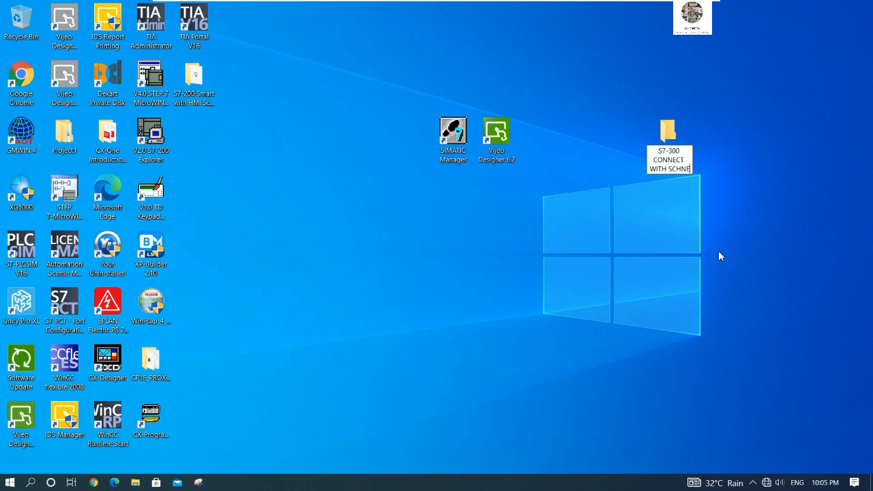
type("IDER HMI")
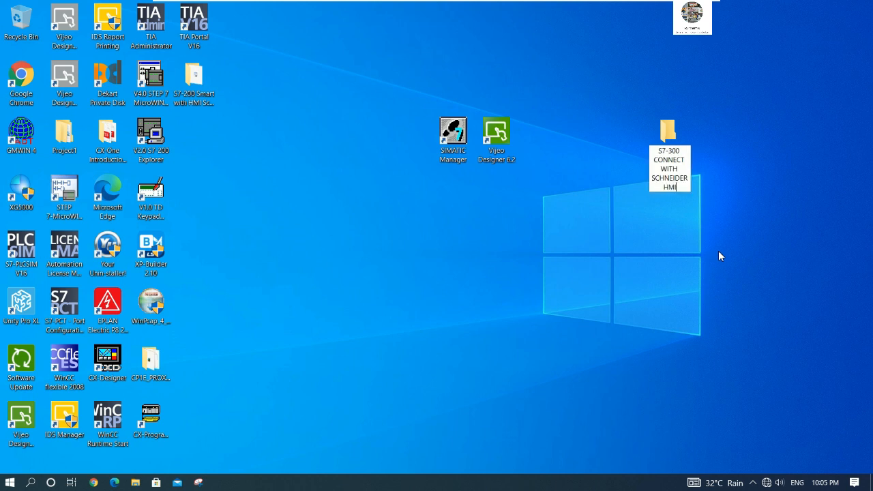
key("Return")
left_click(497, 193)
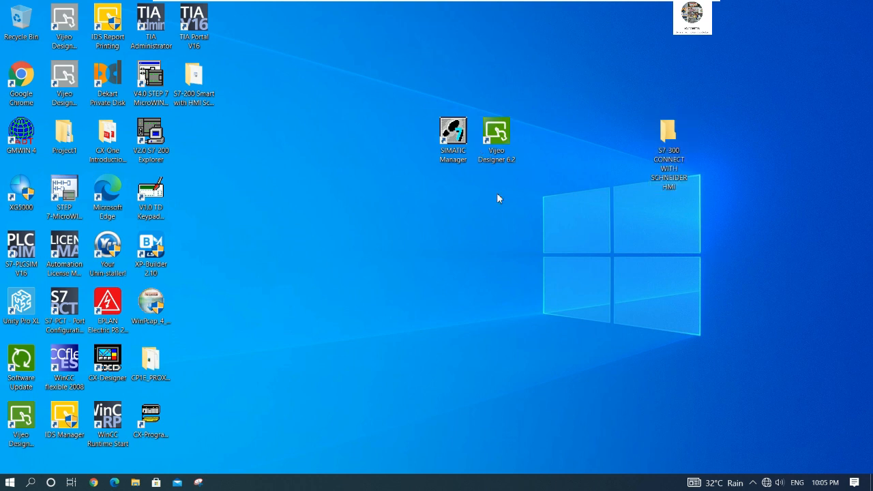
In SIMATIC Manager, create a project named SCHNEIDERHMI stored in the S7-300 CONNECT WITH SCHNEIDER HMI desktop folder.
left_click(453, 140)
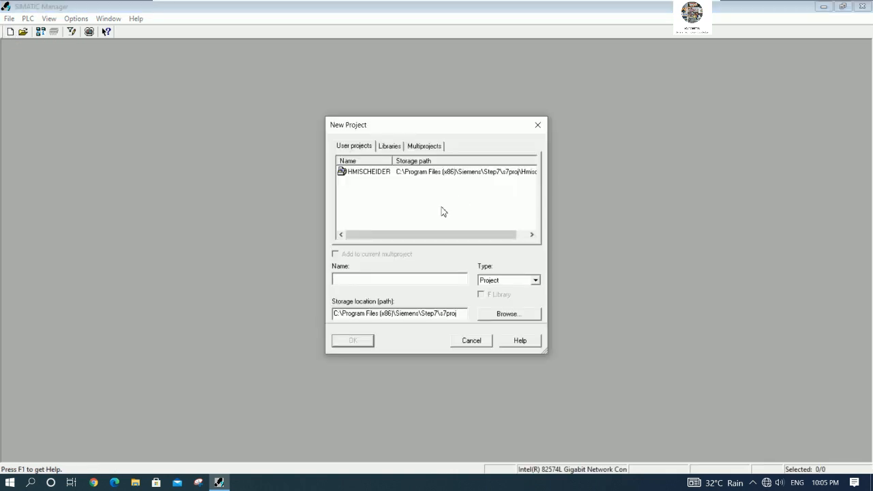
left_click(368, 284)
left_click(503, 319)
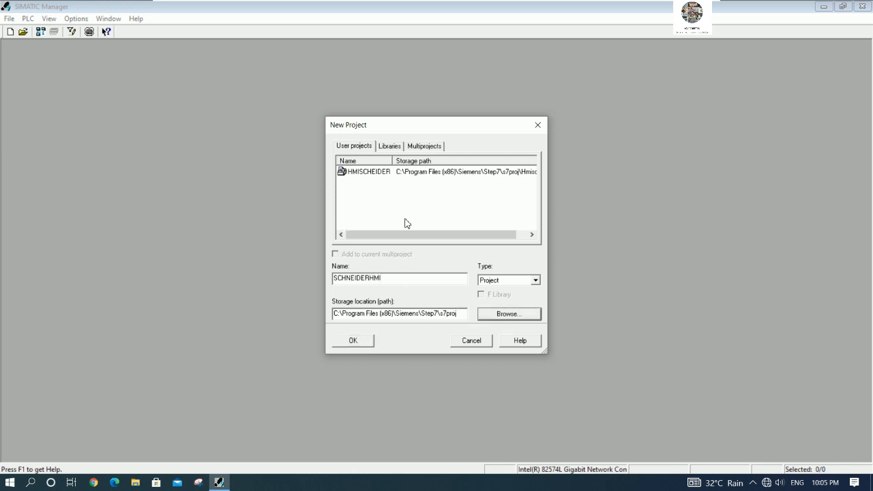
scroll(423, 235, "down", 10)
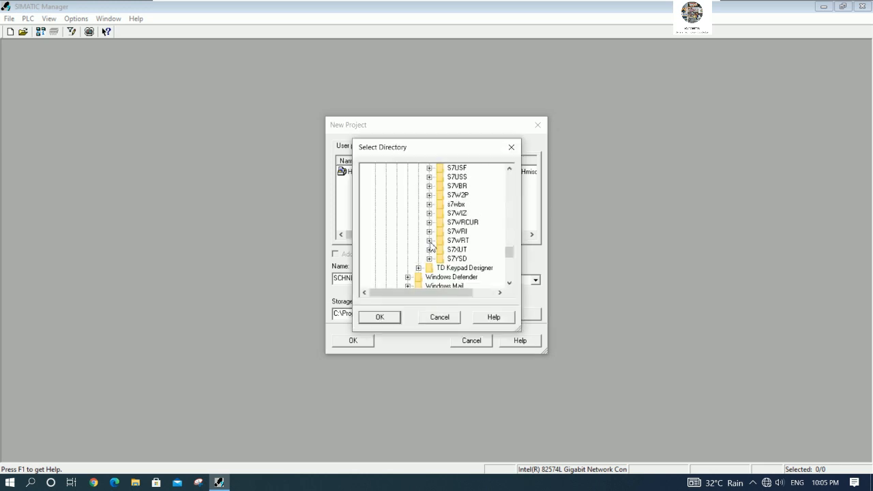
scroll(431, 250, "down", 3)
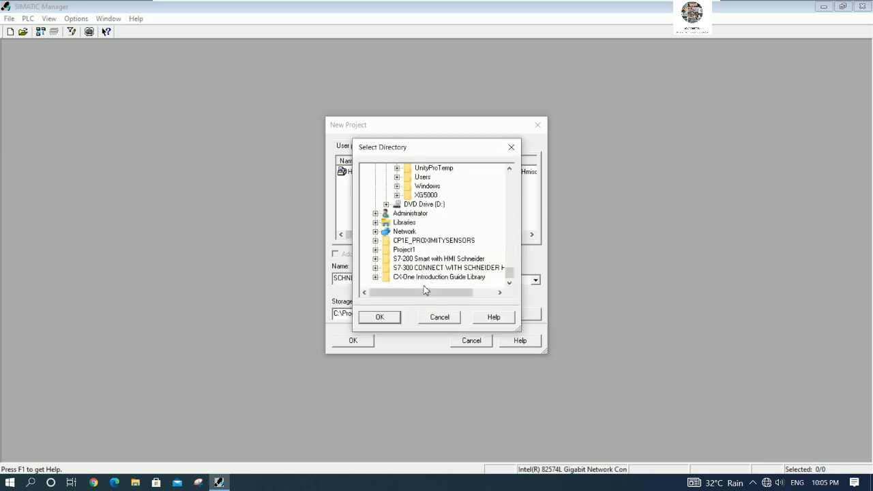
left_click(425, 268)
left_click(378, 318)
left_click(354, 341)
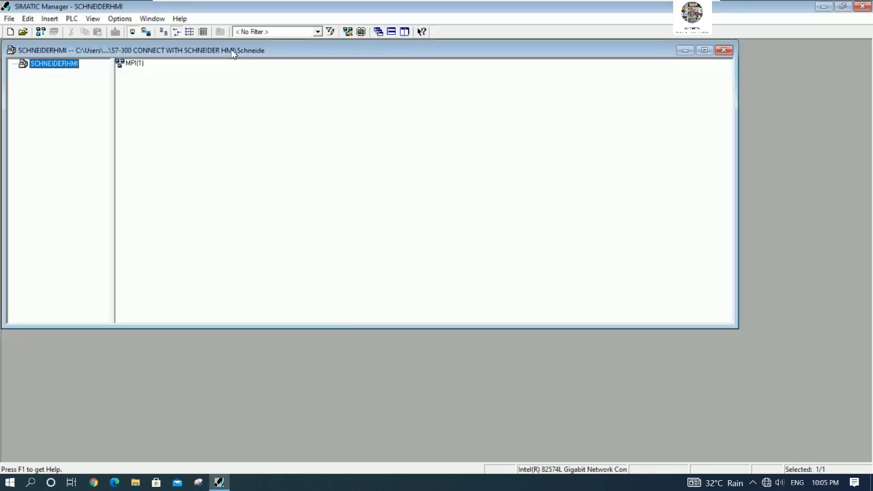
Maximize the SCHNEIDERHMI project window and widen its project tree.
double_click(231, 49)
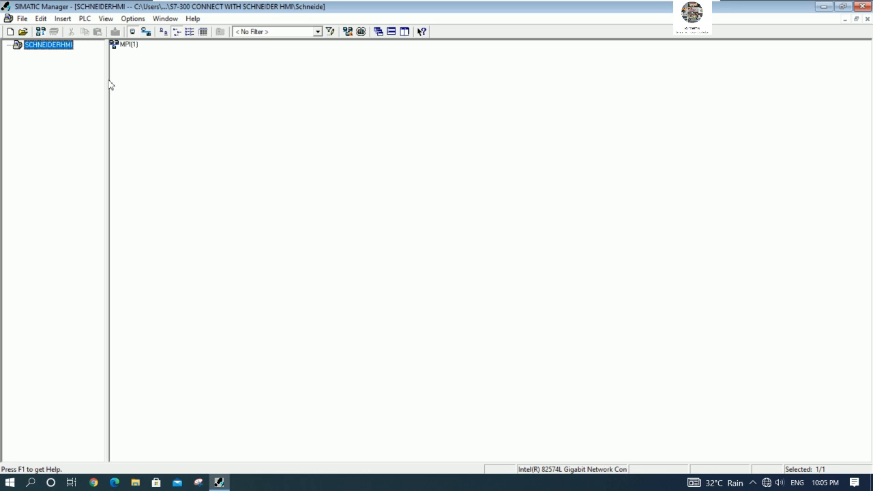
left_click_drag(108, 87, 128, 89)
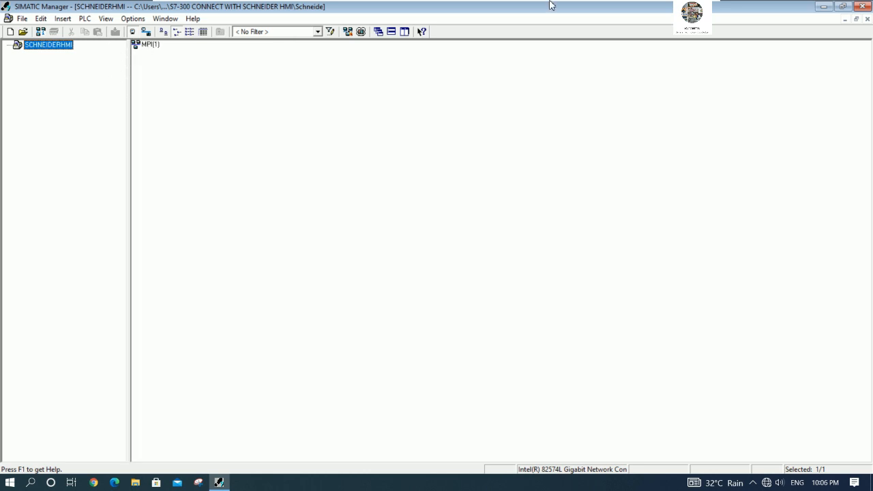
Switch to the PowerPoint presentation and review the RS-485 cable pin assignment and the PLC-to-HMI connection slides.
mouse_move(645, 2)
left_click(683, 6)
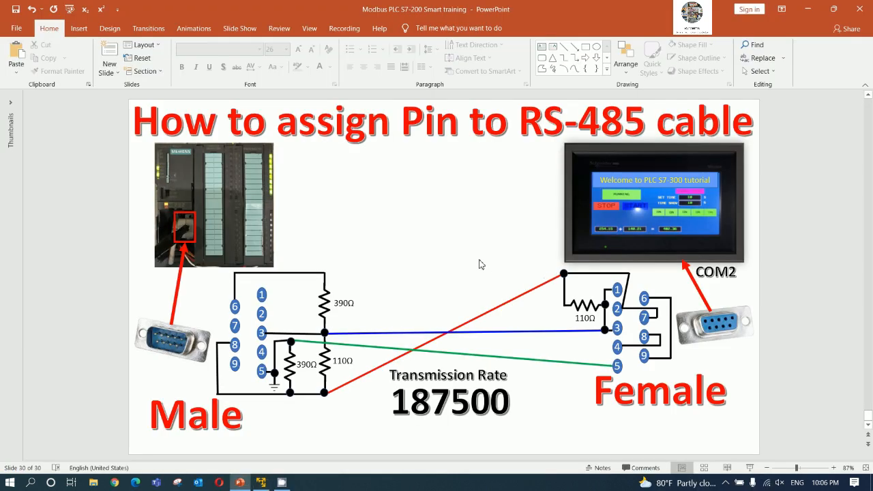
scroll(479, 267, "up", 1)
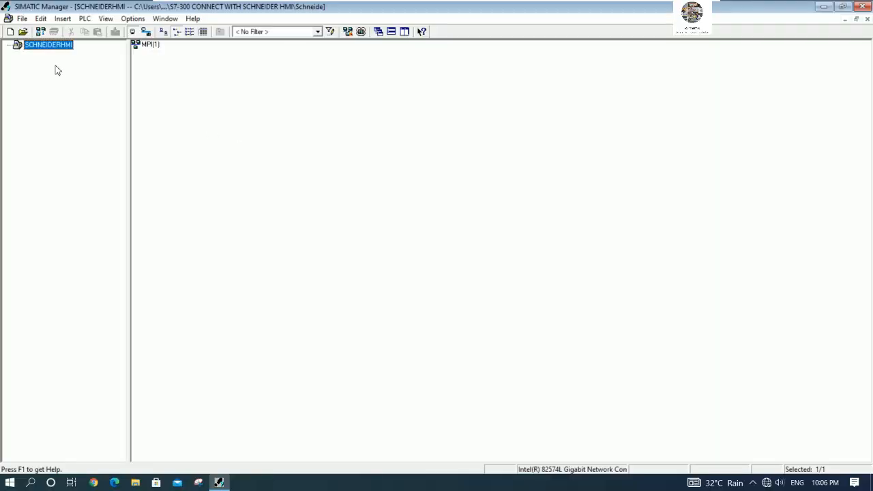
In SIMATIC Manager, insert a SIMATIC 300 station into the project and name it SCHNEIDERHMI.
right_click(63, 46)
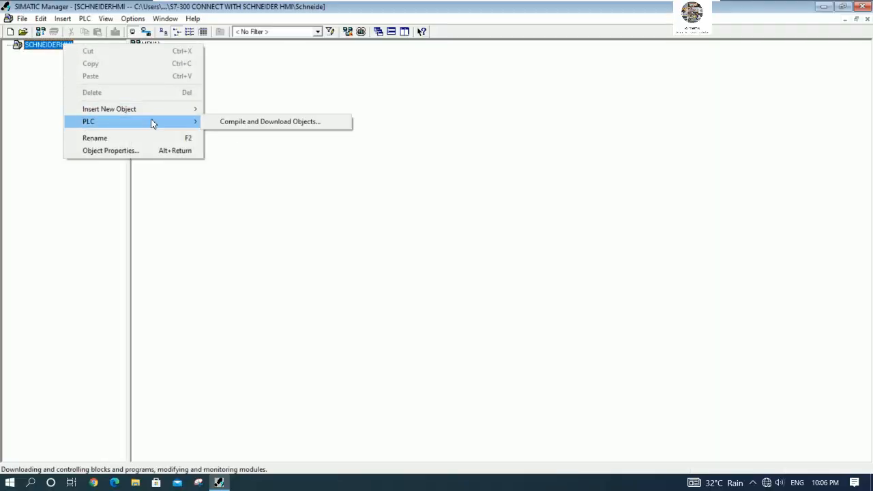
mouse_move(163, 111)
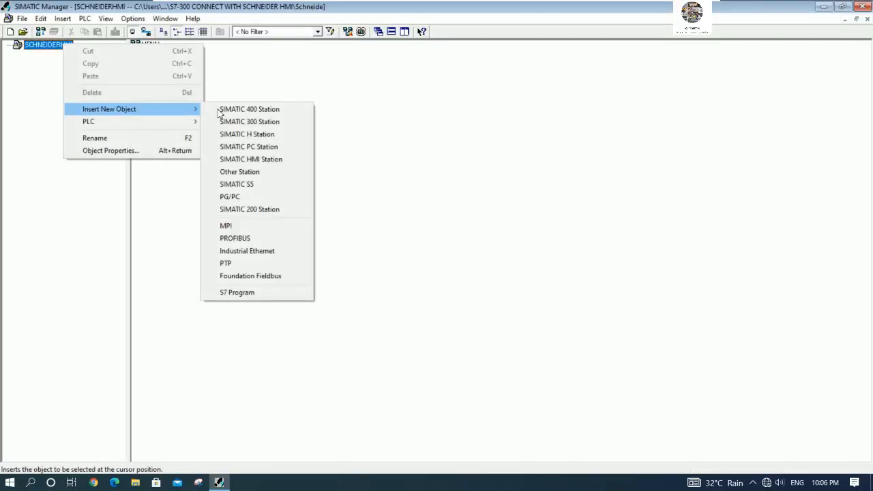
left_click(251, 124)
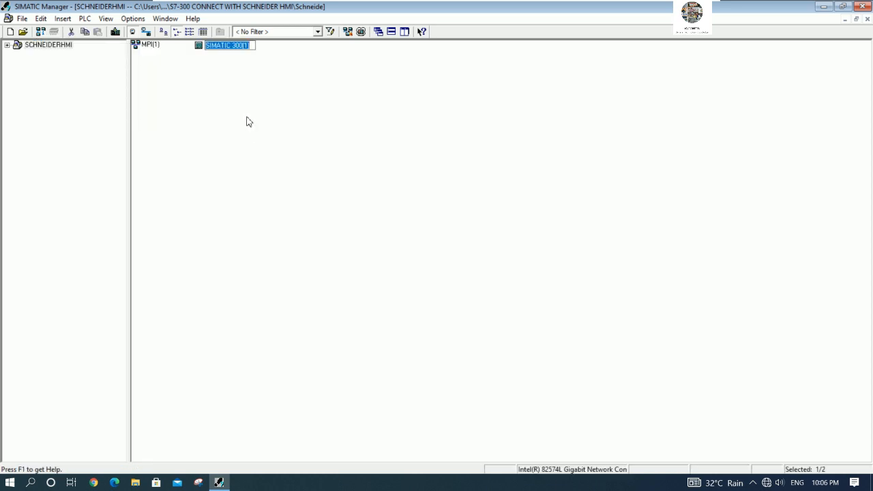
type("S")
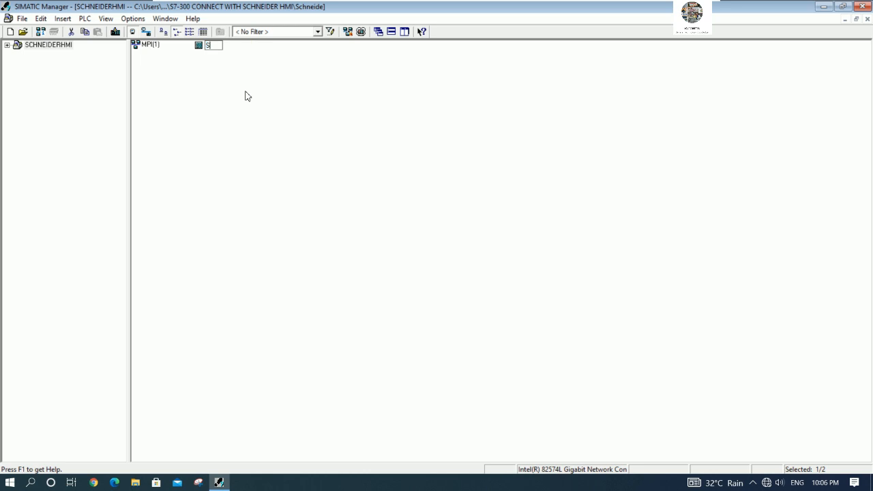
type("CHNEIDERHMI")
Open the SCHNEIDERHMI station's hardware configuration in HW Config and maximize the window.
double_click(231, 47)
left_click(157, 48)
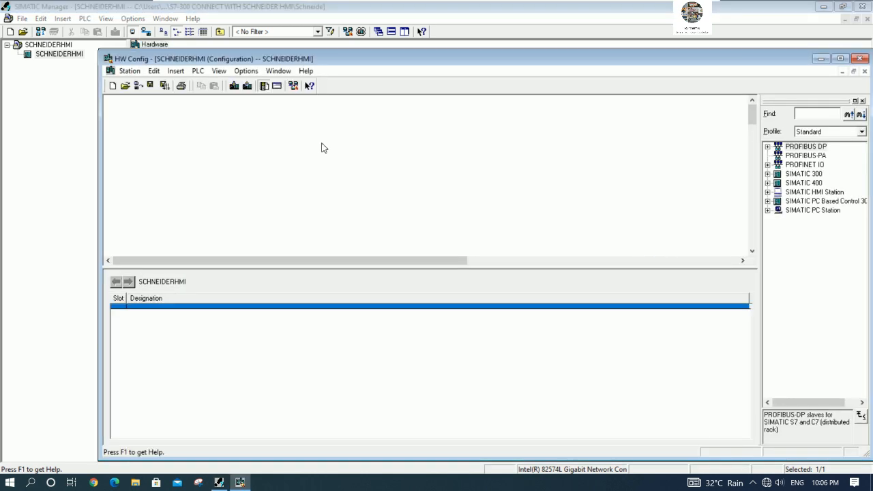
left_click_drag(487, 59, 440, 57)
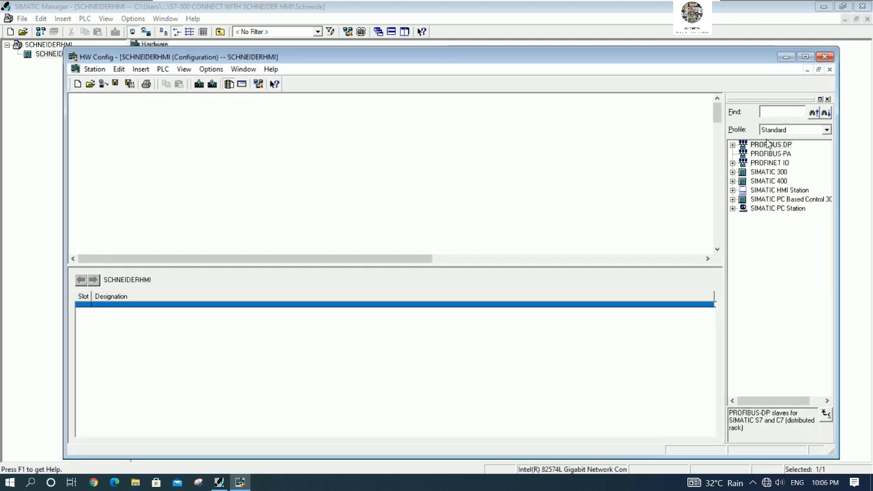
left_click(804, 57)
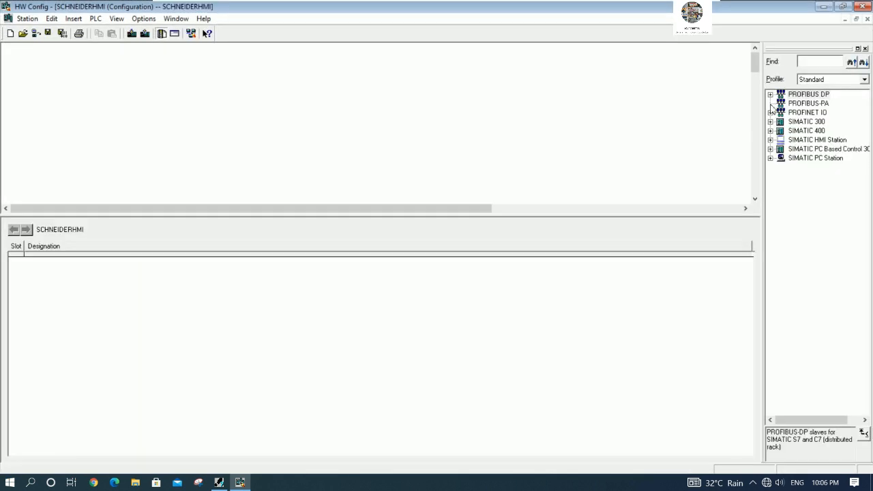
Add a RACK-300 rail from the SIMATIC 300 catalog and enlarge the rack to fill the station area.
left_click(770, 122)
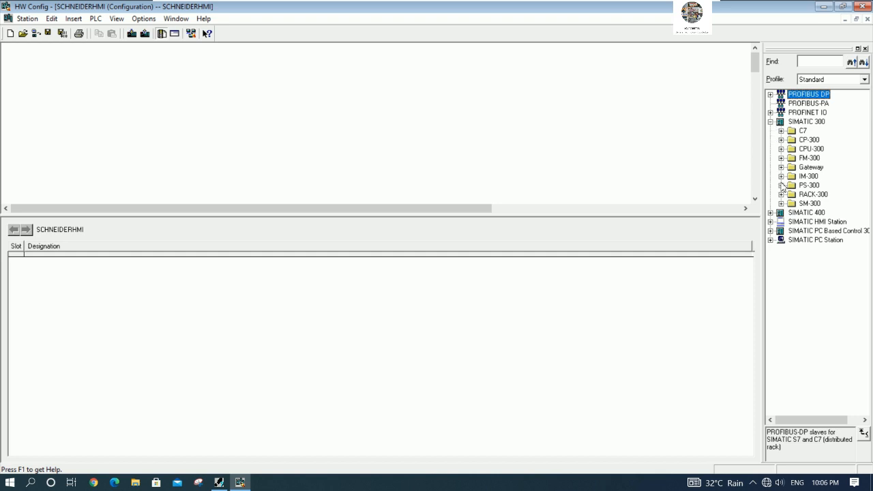
left_click(781, 203)
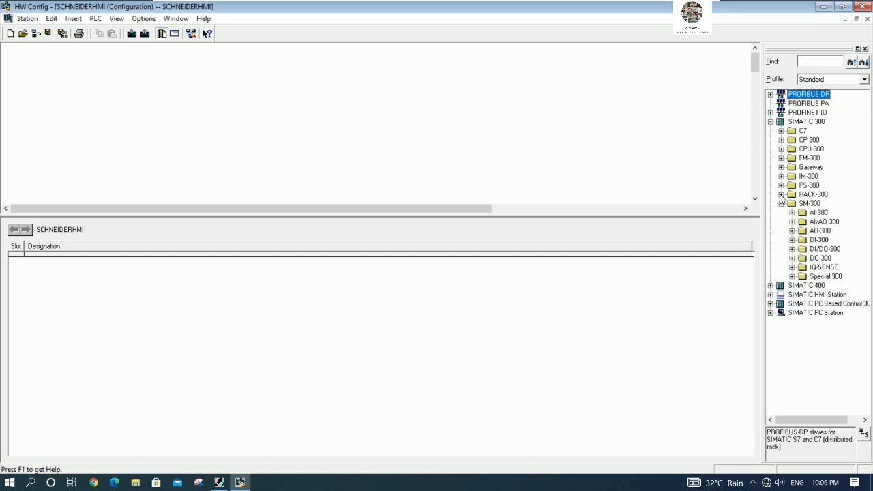
left_click(781, 195)
left_click_drag(812, 204, 16, 48)
left_click_drag(162, 130, 750, 214)
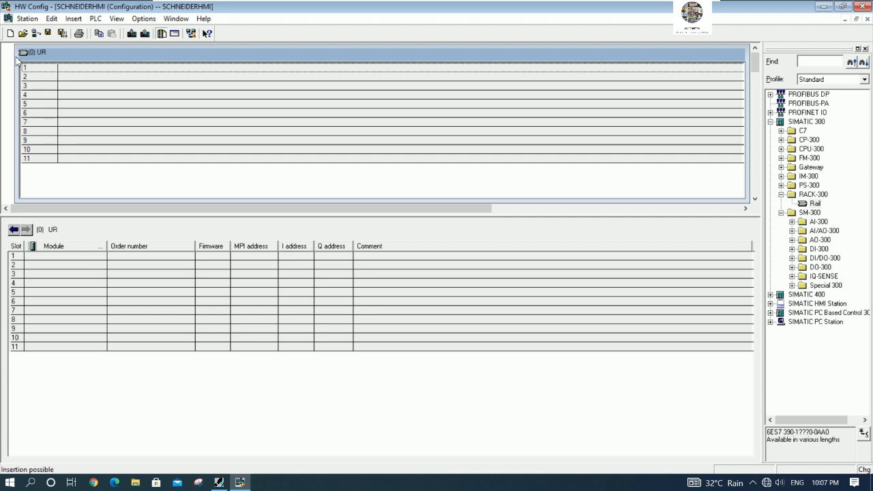
left_click_drag(16, 60, 4, 60)
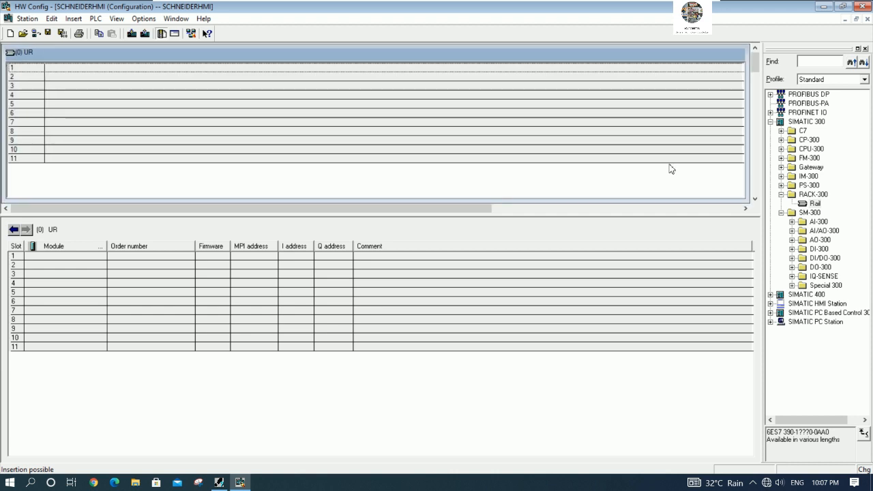
Insert CPU 314C-2 PN/DP, 6ES7 314-6EH04-0AB0 V3.3, in slot 2 of the rack, leaving its Ethernet interface not networked.
left_click(781, 195)
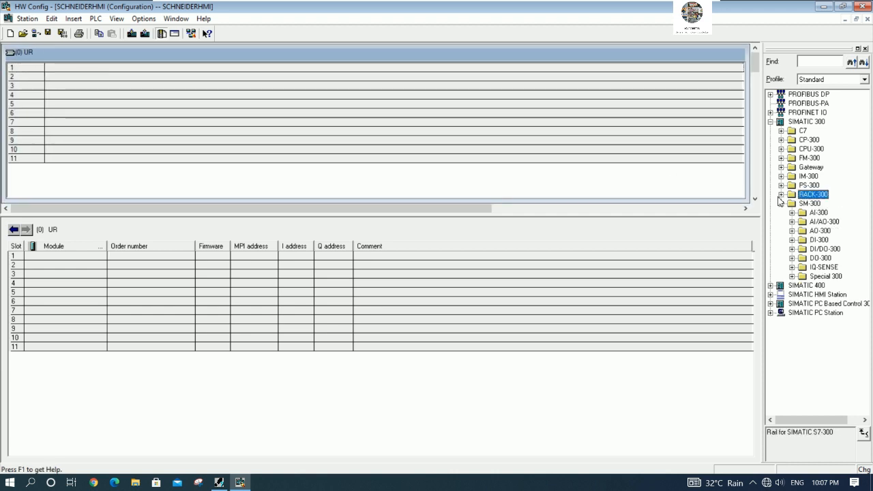
left_click(782, 203)
left_click(782, 149)
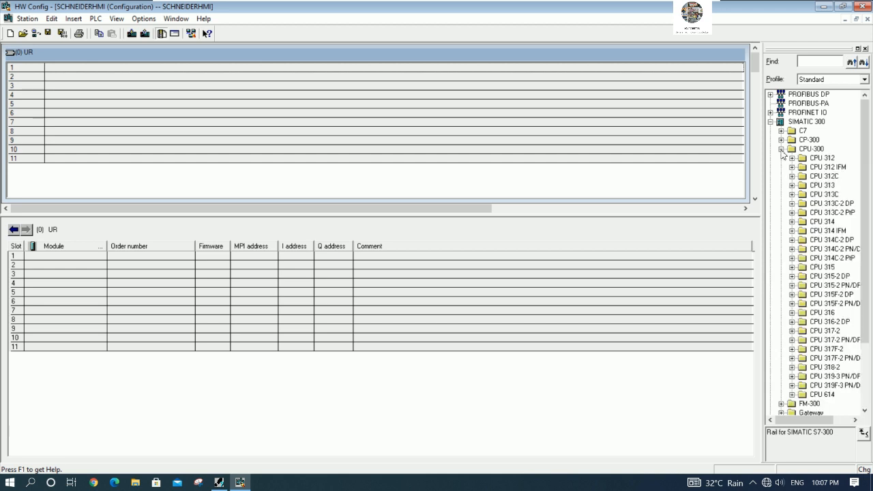
left_click(792, 249)
left_click(793, 251)
left_click_drag(762, 254, 727, 254)
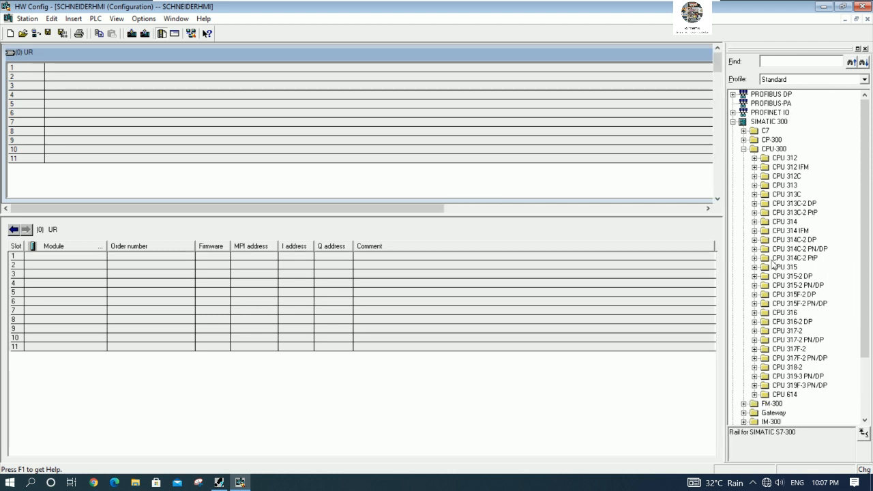
left_click(800, 250)
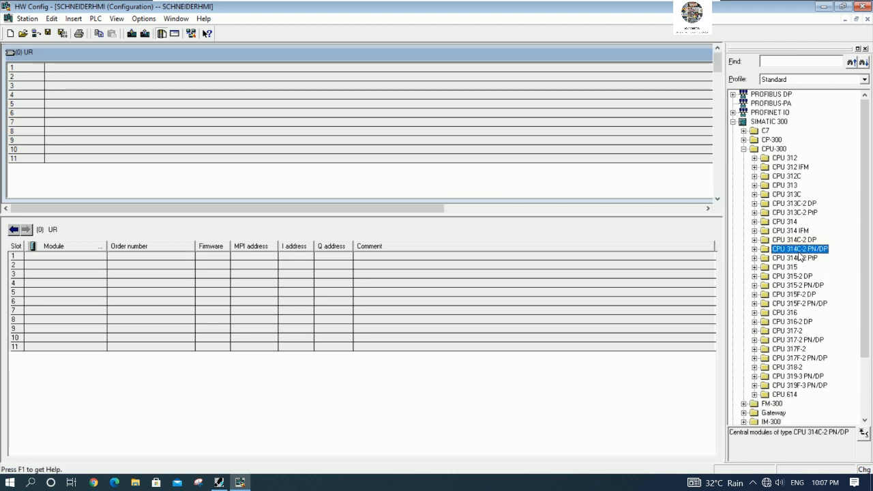
left_click(755, 249)
left_click(765, 258)
left_click_drag(795, 267, 84, 80)
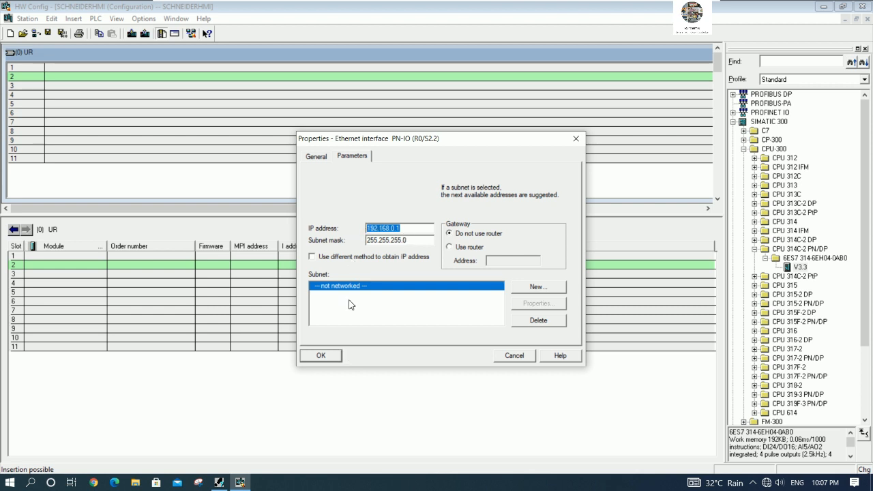
left_click(320, 358)
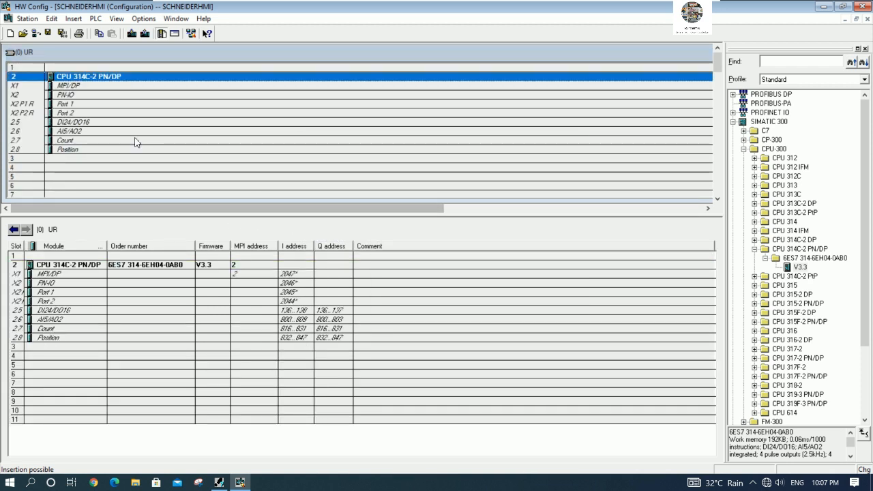
Open the CPU's MPI/DP interface properties and select the MPI(1) subnet at 187.5 Kbps.
double_click(86, 86)
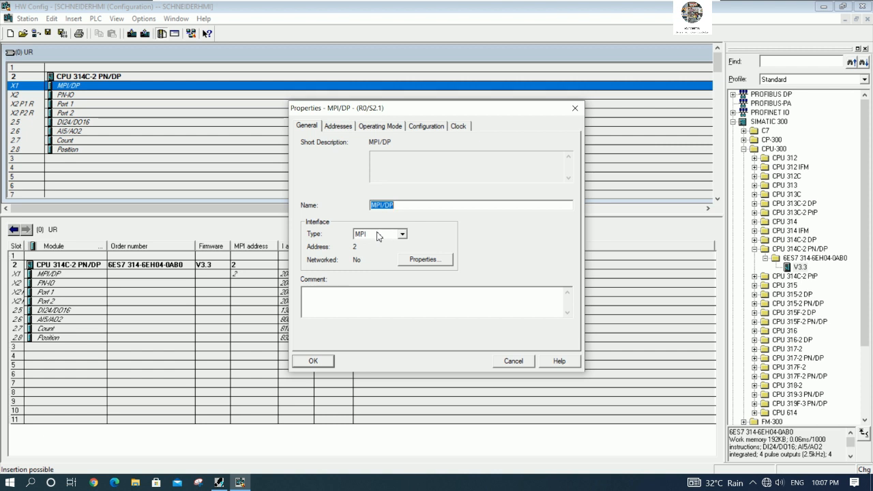
left_click(425, 260)
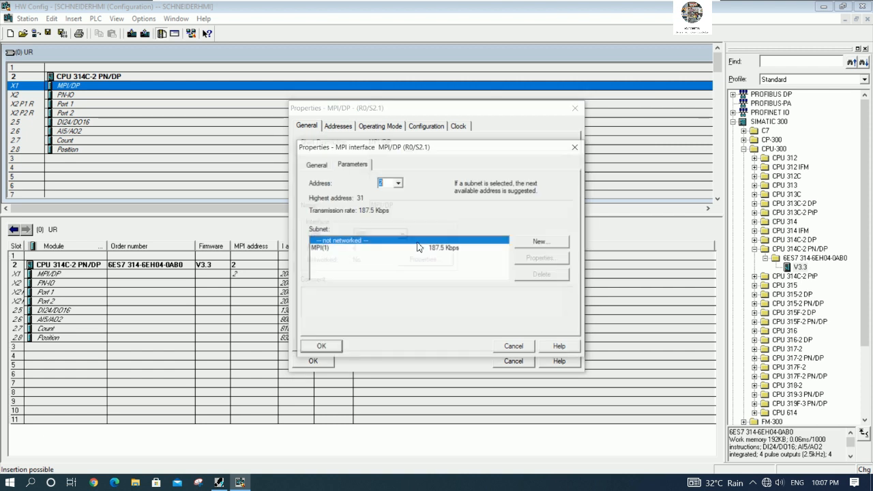
left_click(354, 249)
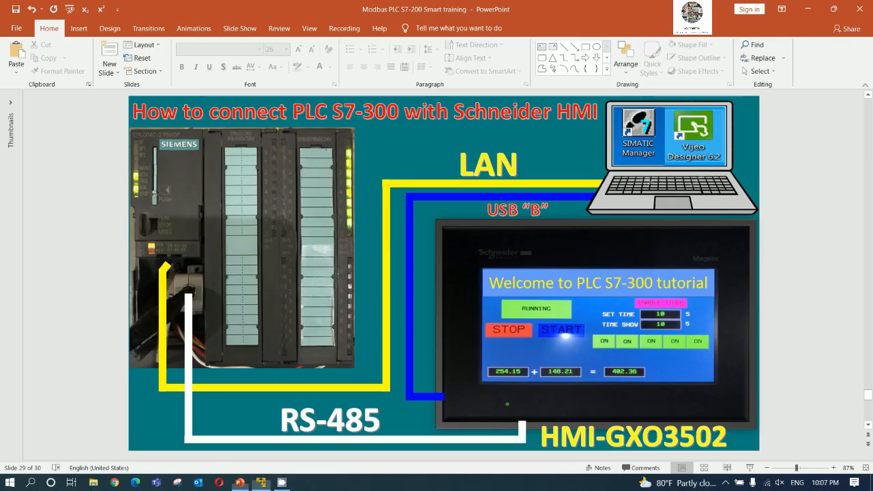
Check the transmission rate on the RS-485 cable pin assignment slide in PowerPoint.
scroll(486, 295, "down", 1)
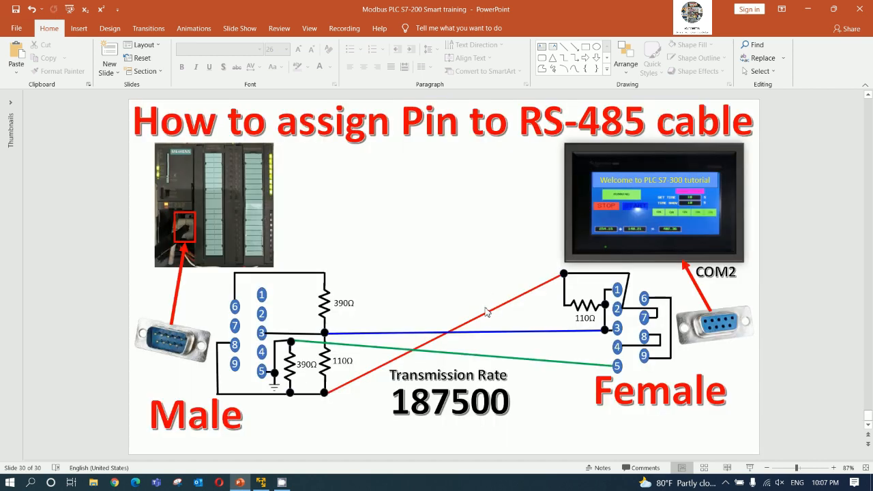
left_click(449, 408)
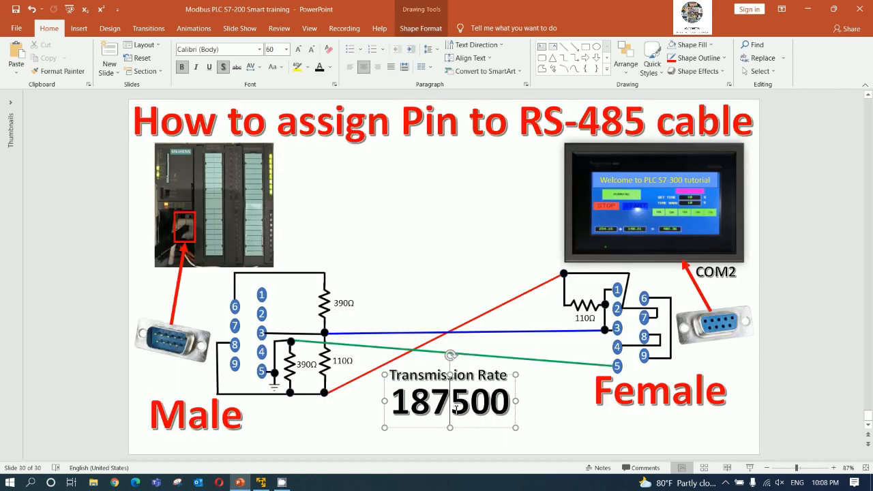
Apply the MPI interface settings with address 2 on subnet MPI(1) at 187.5 Kbps and close the MPI/DP properties.
left_click(539, 407)
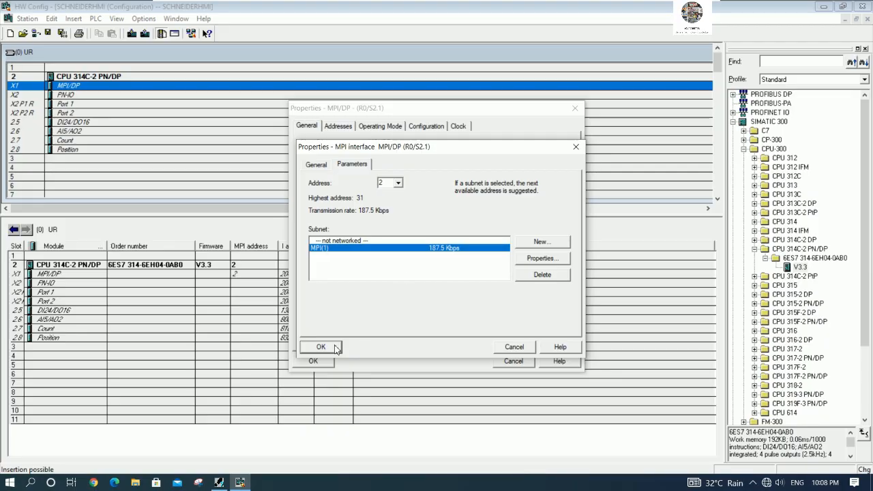
left_click(332, 349)
left_click(313, 361)
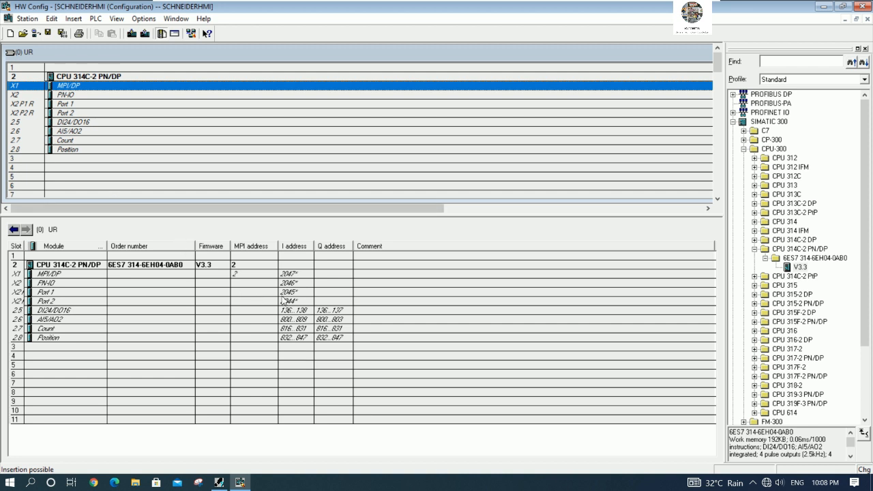
Examine the input and output addresses of the CPU's DI24/DO16, AI5/AO2, Count and Position submodules.
left_click(317, 256)
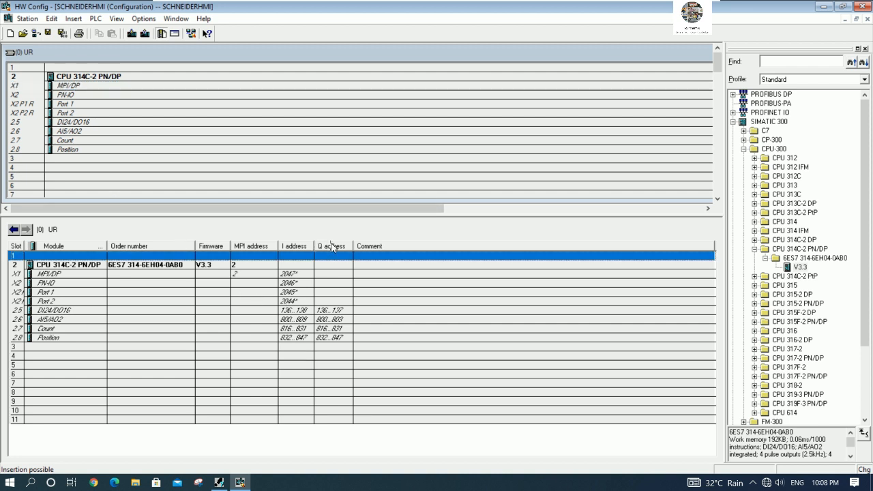
left_click(314, 312)
left_click(315, 319)
left_click(315, 312)
left_click(315, 319)
left_click(316, 311)
left_click(312, 320)
left_click(310, 312)
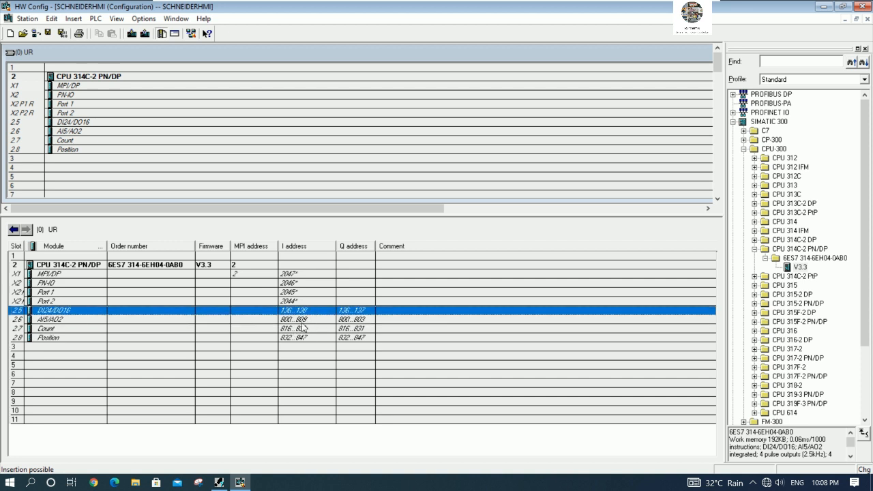
left_click(306, 320)
left_click(305, 329)
left_click(306, 338)
left_click(307, 329)
left_click(309, 319)
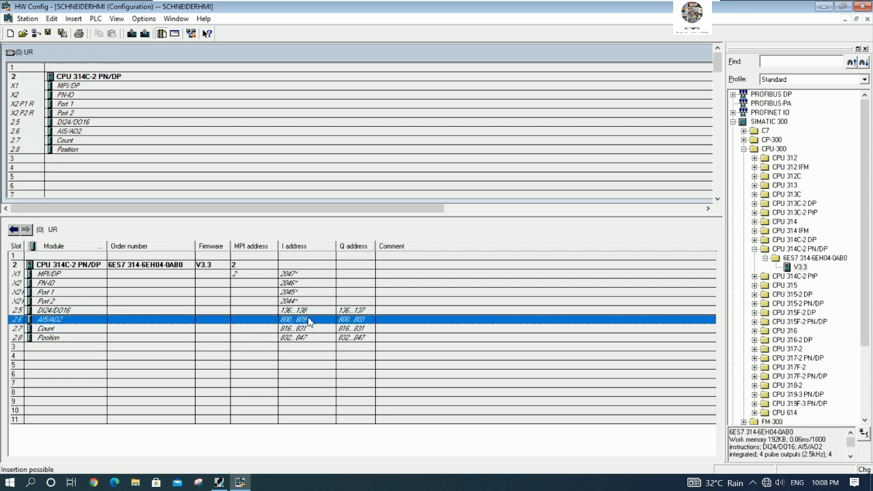
left_click(311, 311)
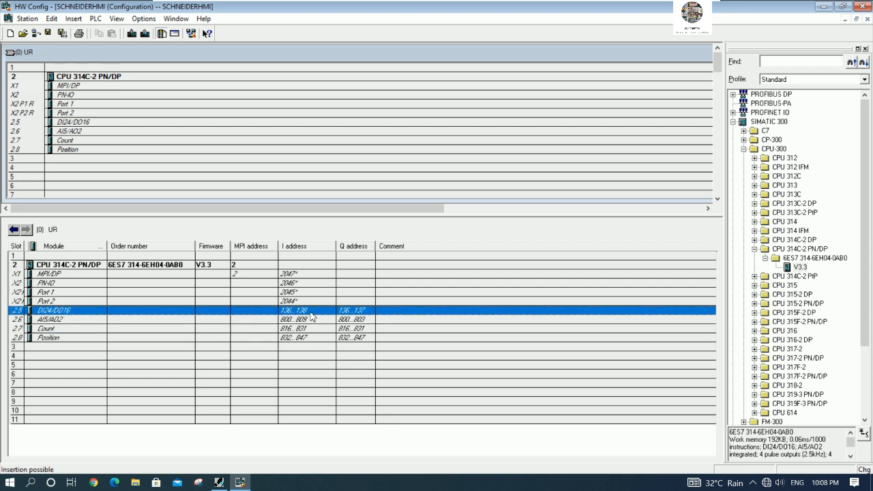
Turn off the system default for the DI24/DO16 inputs and set their start address to 0.
double_click(311, 312)
left_click(339, 139)
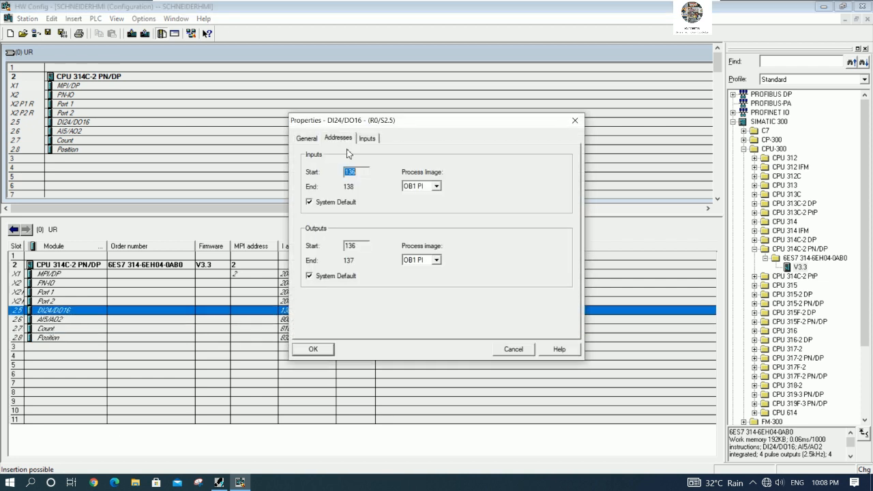
left_click(334, 204)
left_click_drag(362, 175, 325, 178)
type("0")
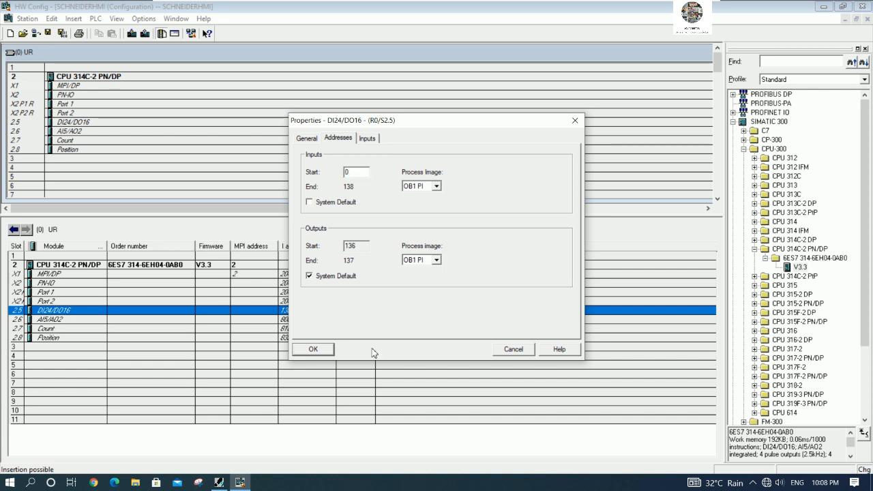
left_click(327, 353)
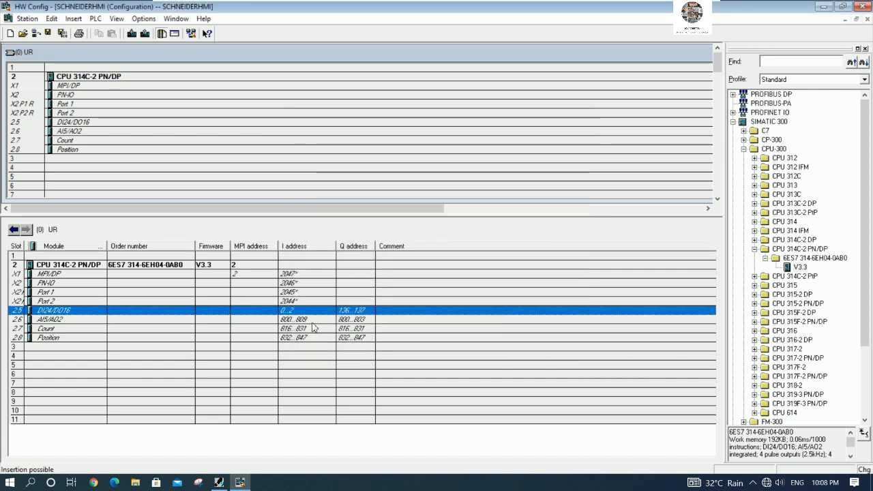
Turn off the system default for the DI24/DO16 outputs and set their start address to 0.
left_click(315, 320)
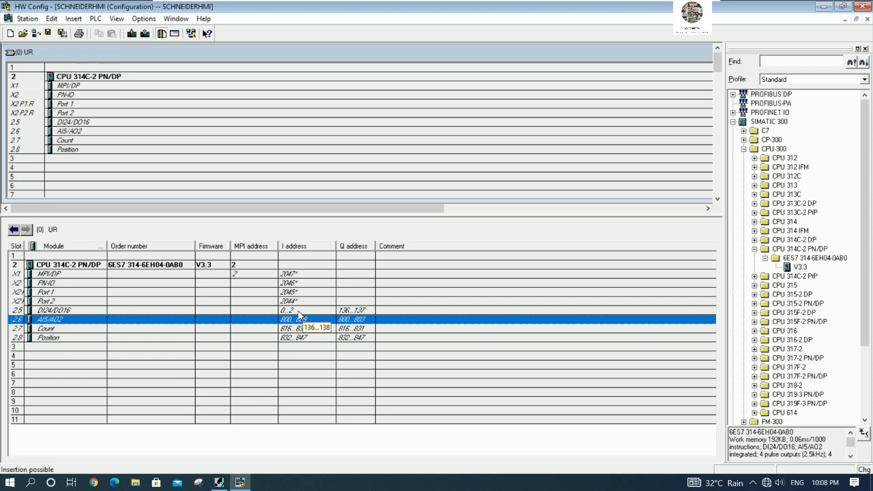
double_click(351, 311)
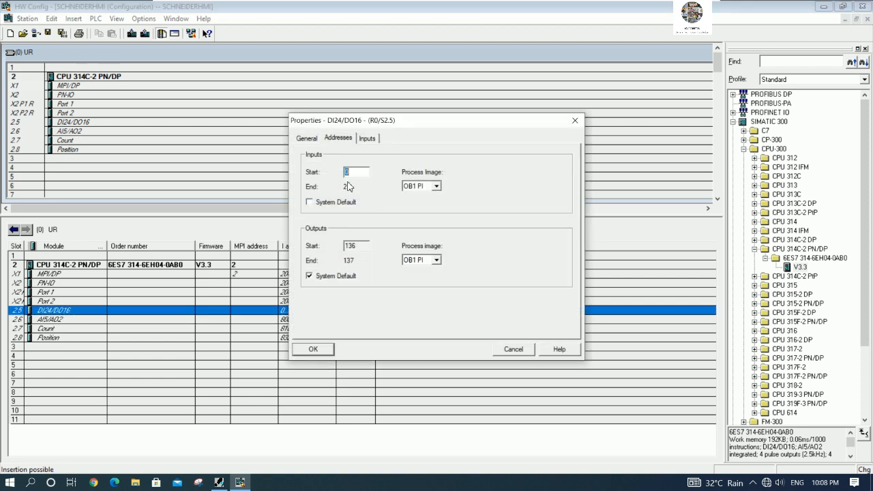
left_click(331, 275)
left_click_drag(365, 246, 337, 250)
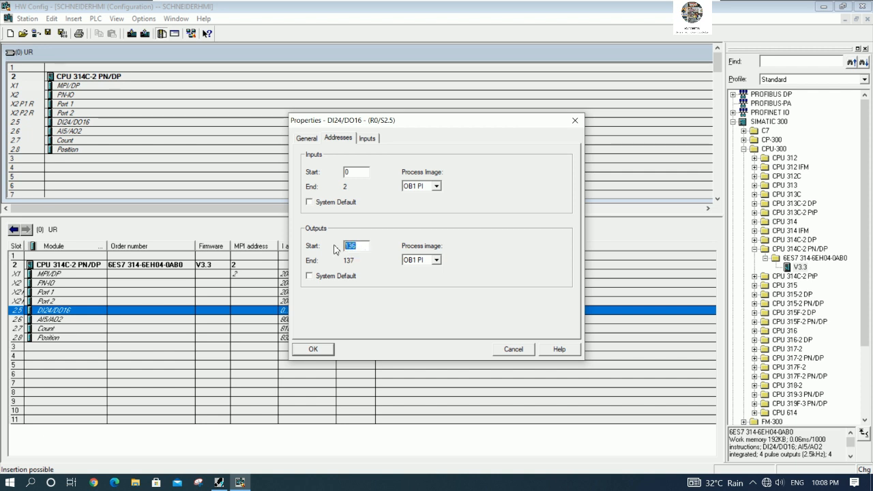
type("0")
left_click(327, 349)
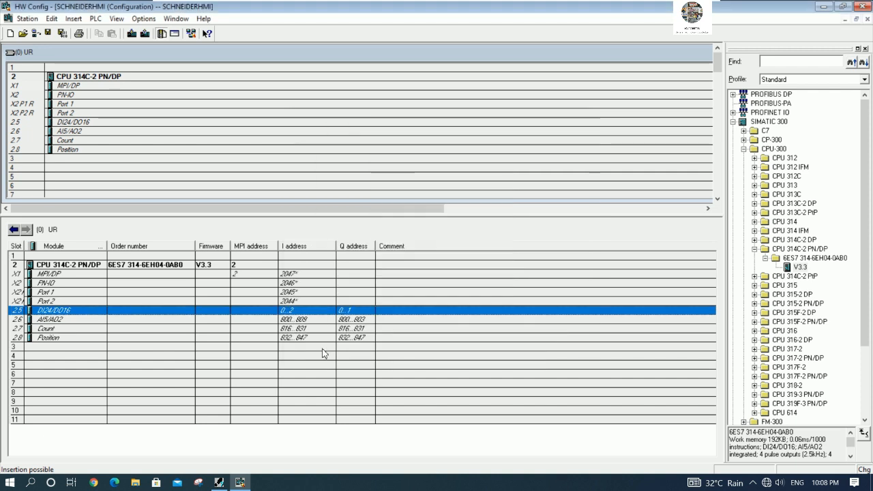
Review the new DI24/DO16 input and output addresses, and save and compile the station configuration.
left_click(345, 347)
left_click(308, 321)
left_click(312, 311)
left_click(347, 316)
left_click(346, 312)
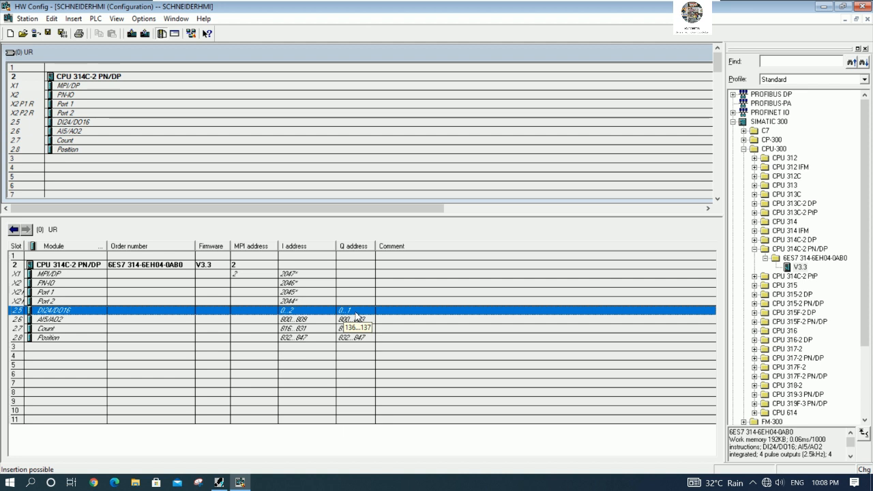
left_click(62, 34)
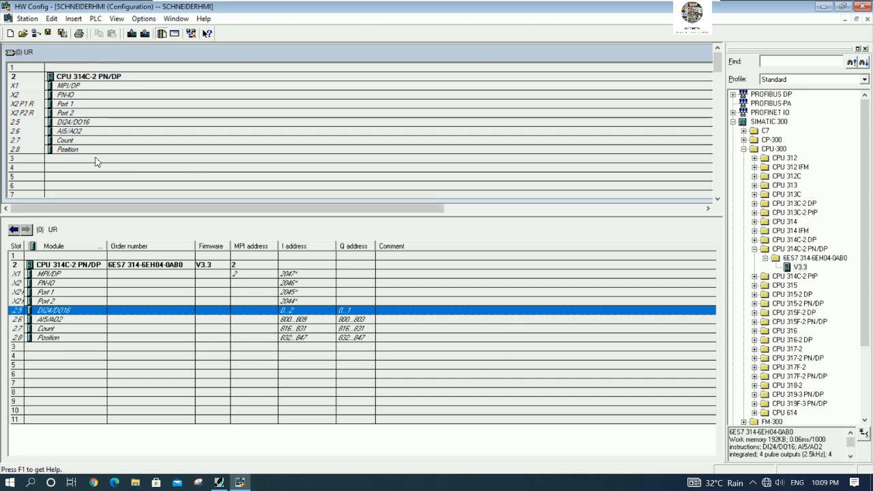
Check the CPU's Ethernet address in the PN-IO interface properties and close them without changes.
left_click(70, 95)
double_click(69, 94)
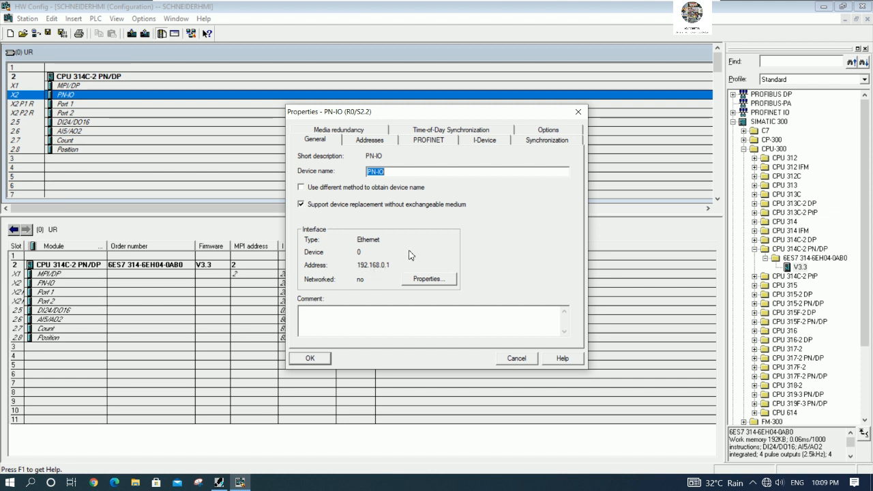
left_click(578, 111)
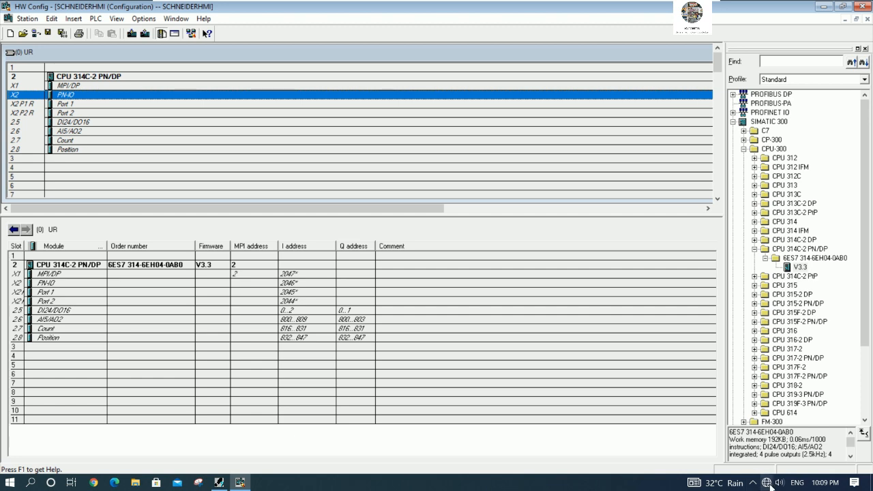
Check the PC's IPv4 addresses in the connection details of the Ethernet0 adapter in Windows network settings.
right_click(769, 483)
left_click(770, 466)
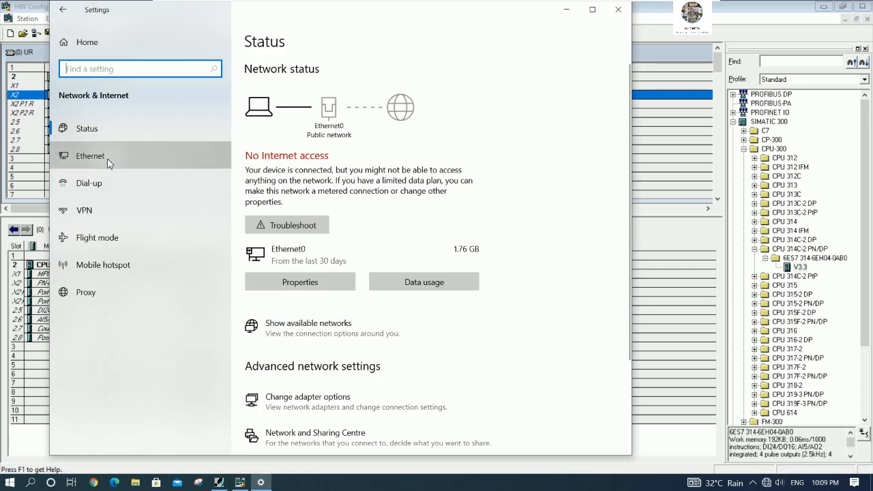
left_click(108, 163)
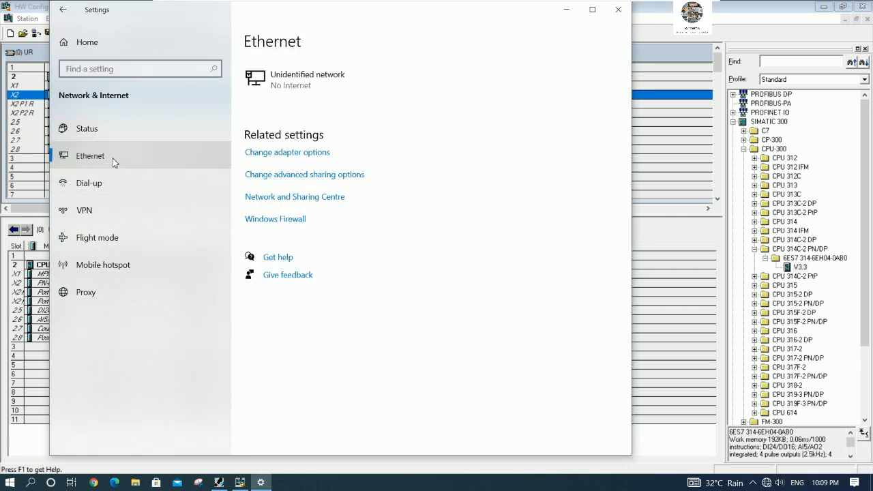
left_click(286, 152)
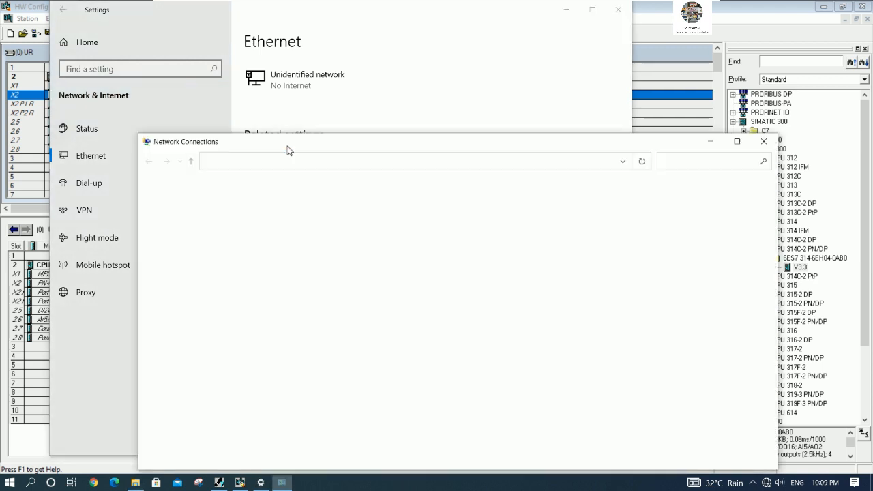
double_click(310, 208)
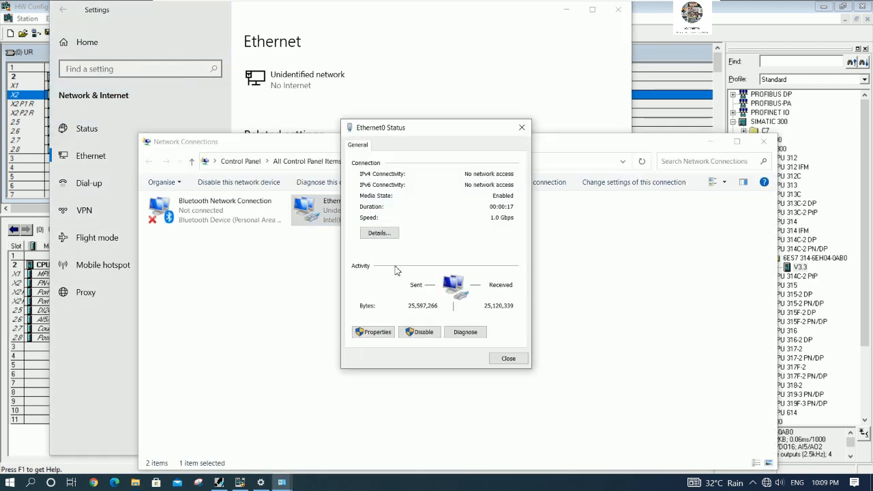
left_click(382, 233)
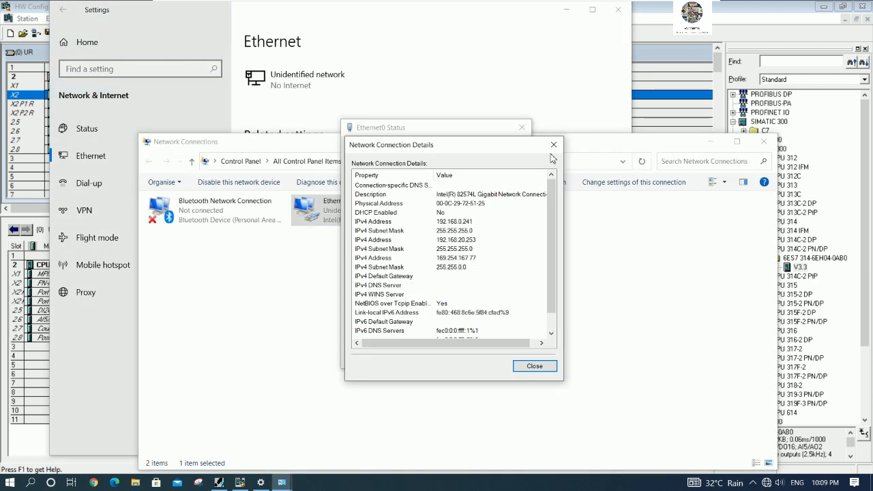
left_click(553, 145)
Set the third octet of Ethernet0's static IPv4 address to 0, apply it and close the Windows network settings.
key("Return")
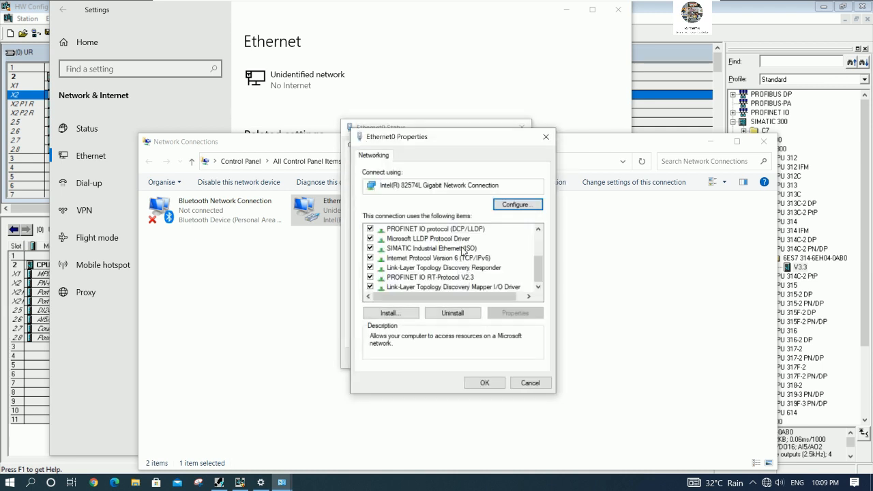
scroll(462, 254, "up", 3)
double_click(459, 270)
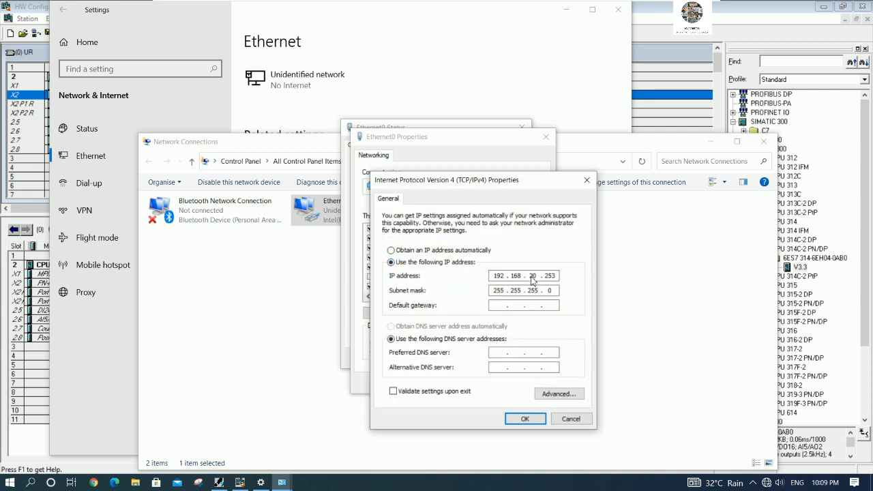
left_click_drag(531, 278, 558, 278)
type("0")
left_click(531, 418)
left_click(485, 382)
left_click(502, 359)
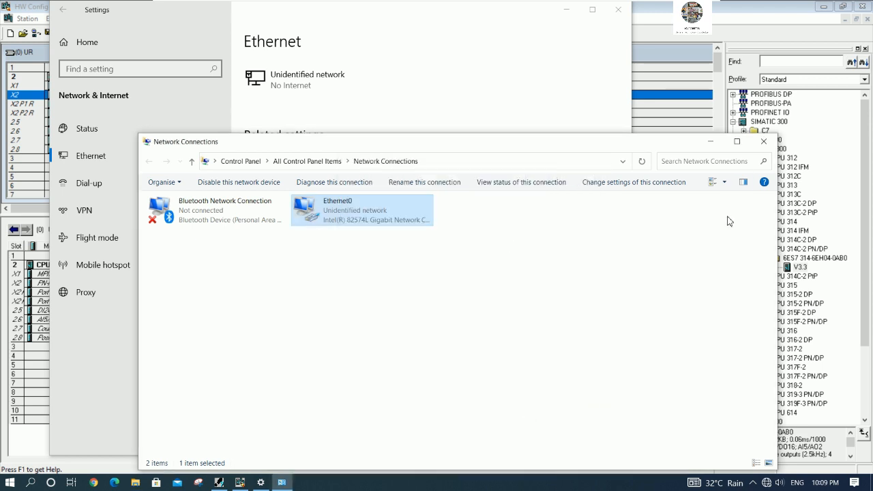
left_click(763, 142)
left_click(618, 9)
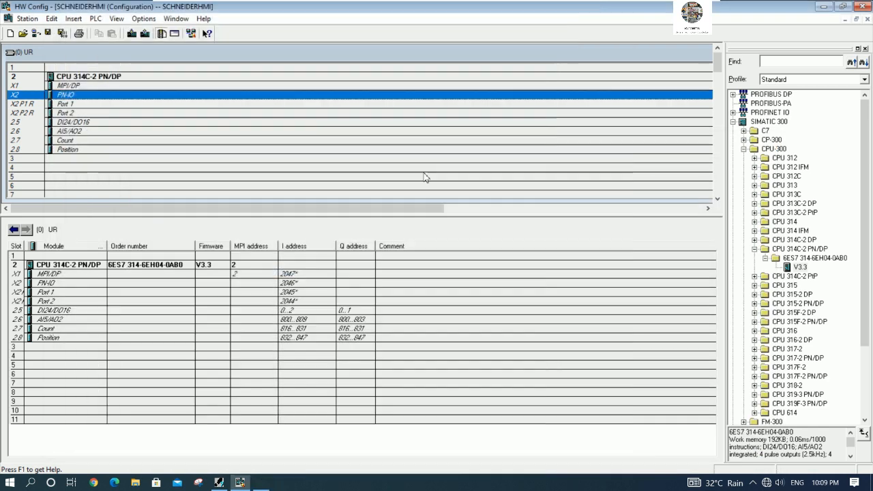
Save the station configuration and try to download it to the CPU 314C-2 PN/DP, cancelling at the target module selection.
left_click(74, 79)
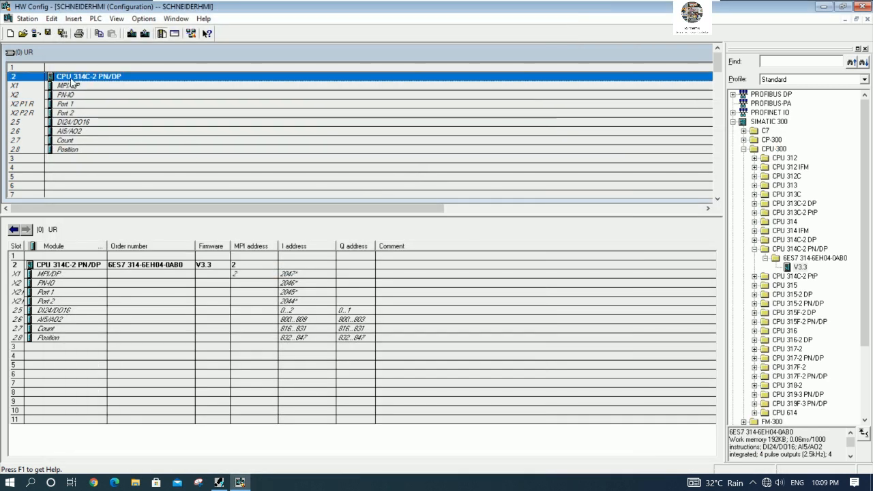
left_click(49, 33)
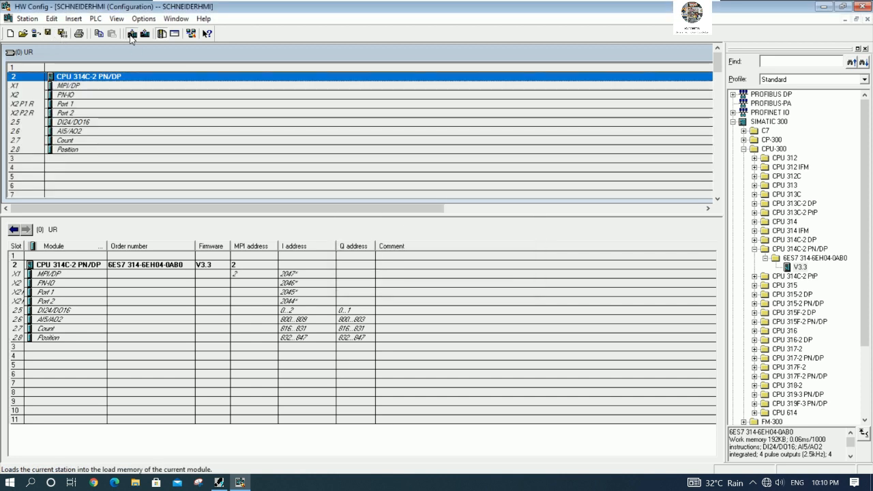
left_click(131, 36)
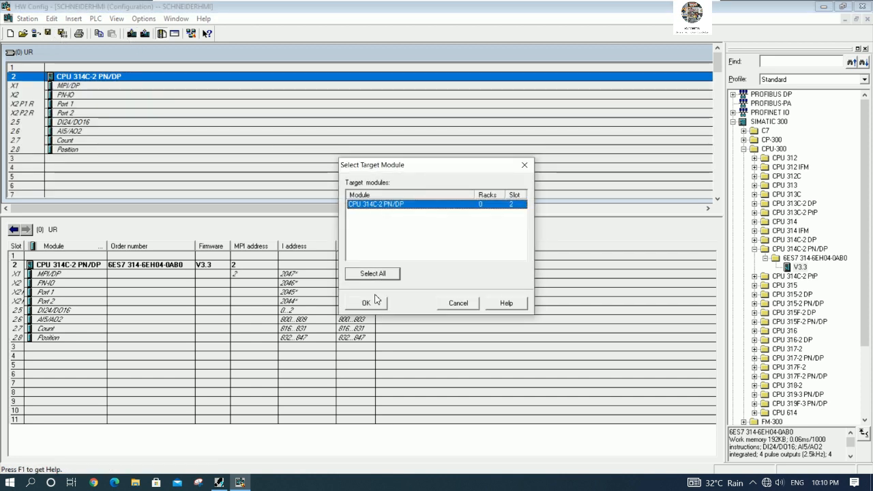
left_click(458, 305)
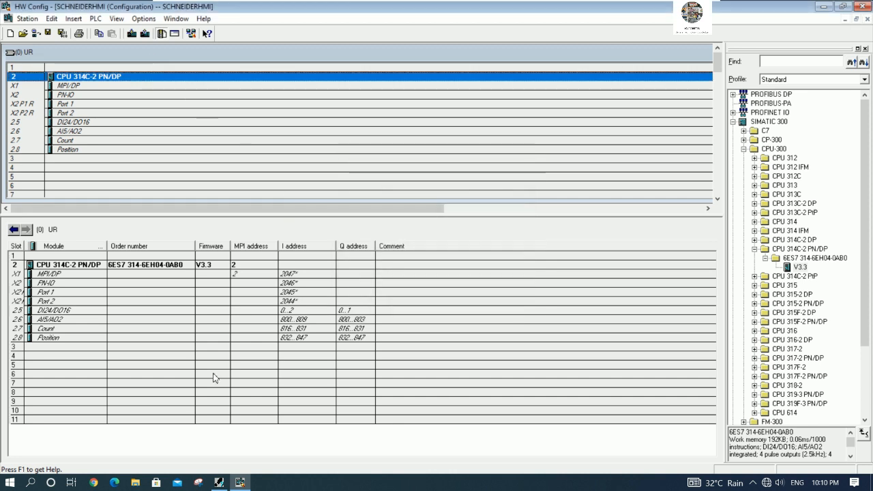
In SIMATIC Manager, run the diagnostics test on the active TCPIP.Auto.1 PG/PC interface assignment and close the interface settings.
left_click(218, 482)
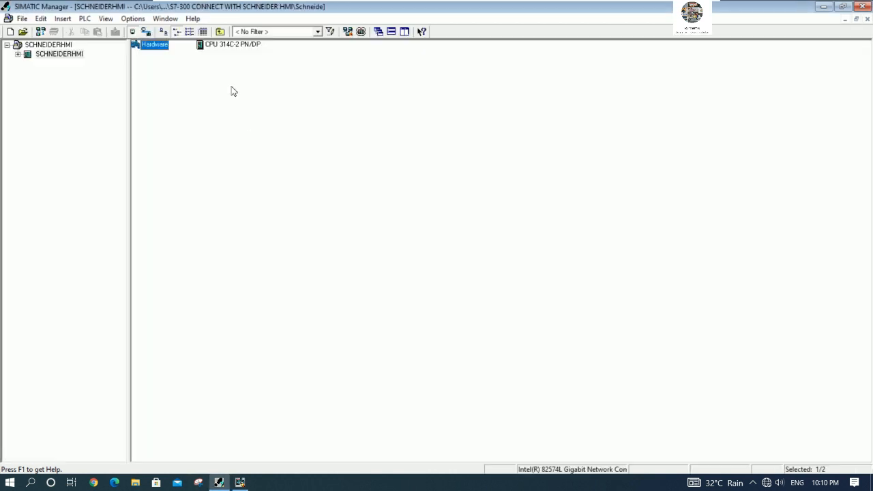
left_click(133, 18)
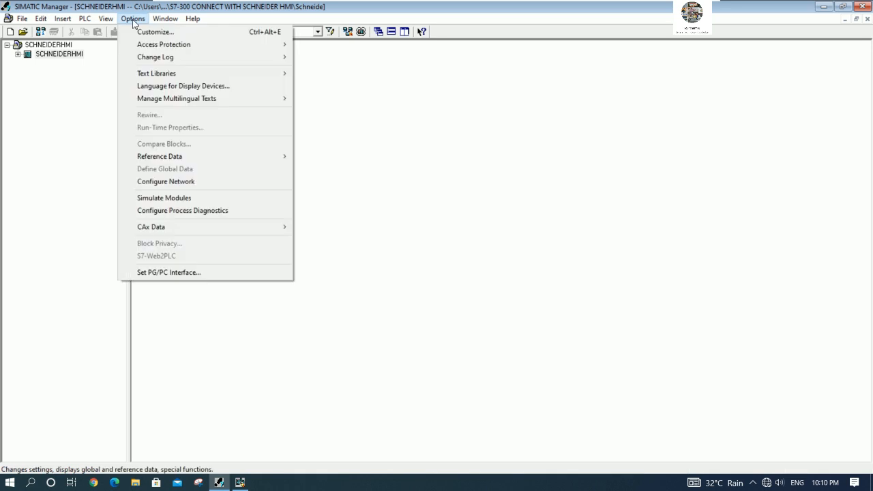
left_click(171, 278)
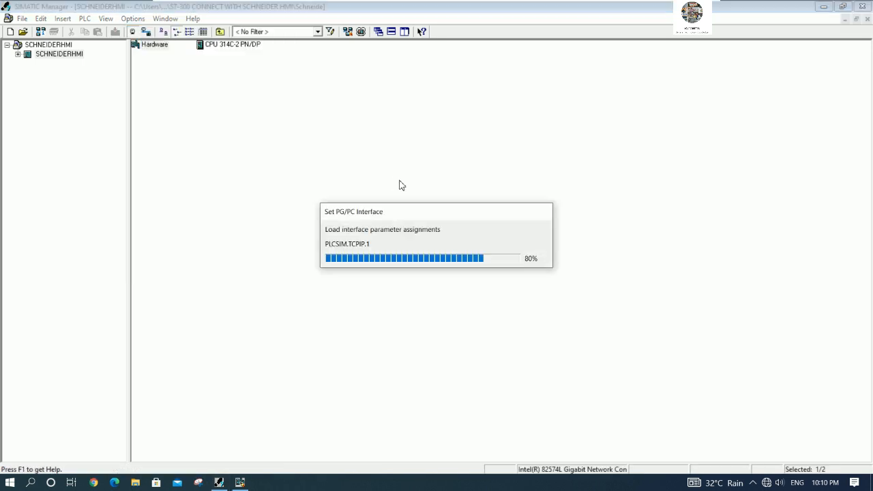
left_click_drag(388, 261, 417, 273)
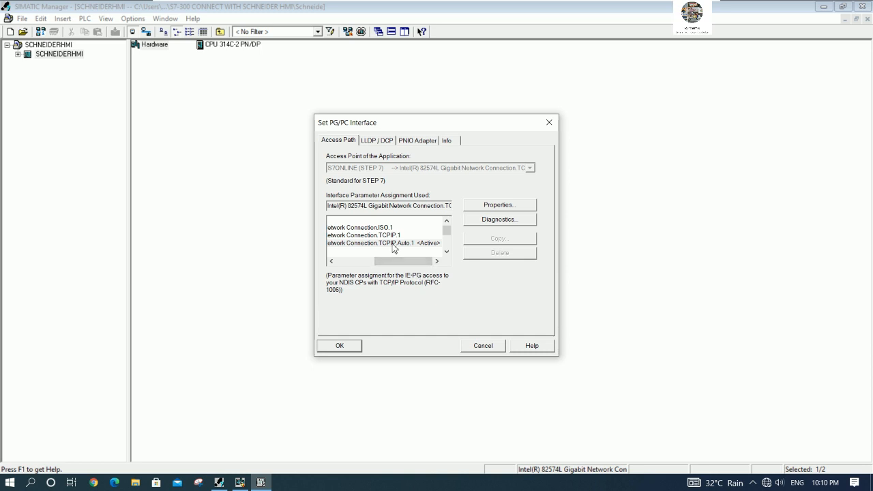
left_click(493, 222)
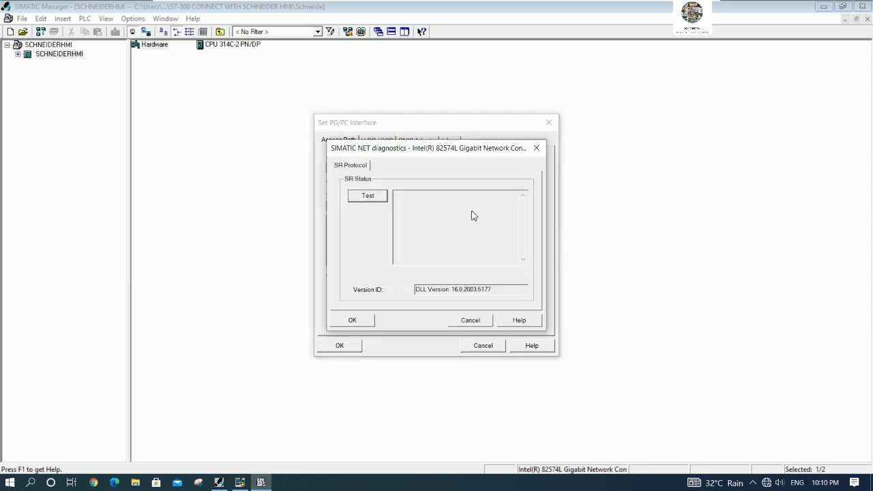
left_click(369, 199)
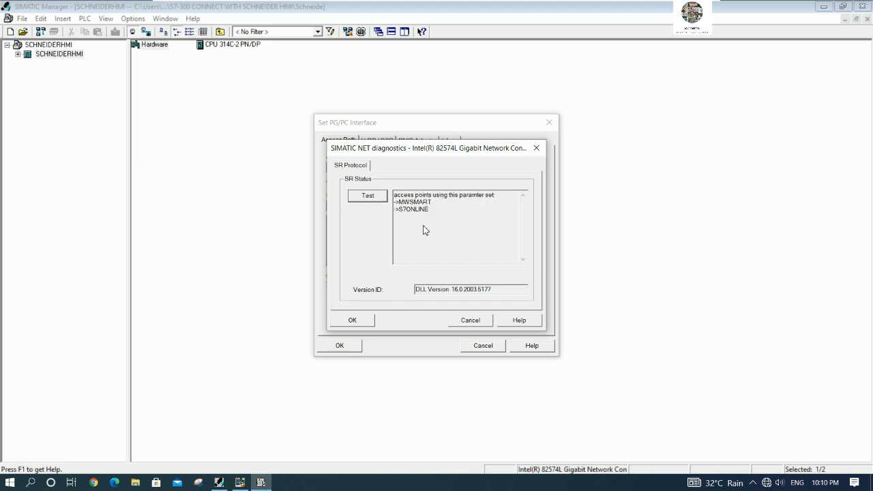
mouse_move(411, 209)
left_mouse_down()
mouse_move(449, 195)
mouse_move(425, 211)
left_mouse_up()
left_click(361, 321)
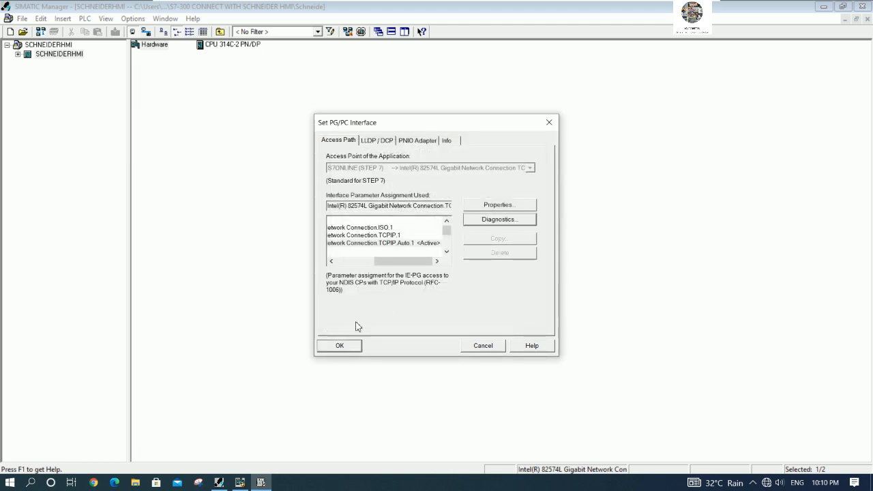
key("Return")
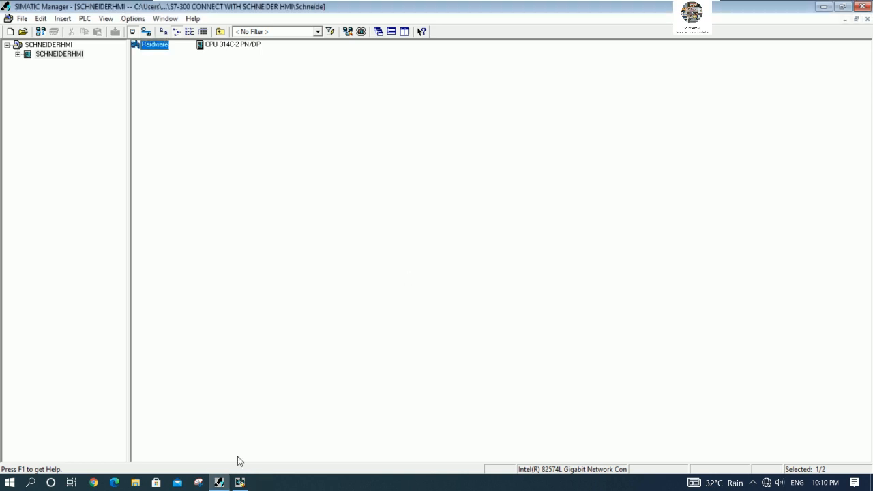
From HW Config, start the configuration download to CPU 314C-2 PN/DP and choose accessible node 192.168.0.1 as the target connection.
left_click(242, 482)
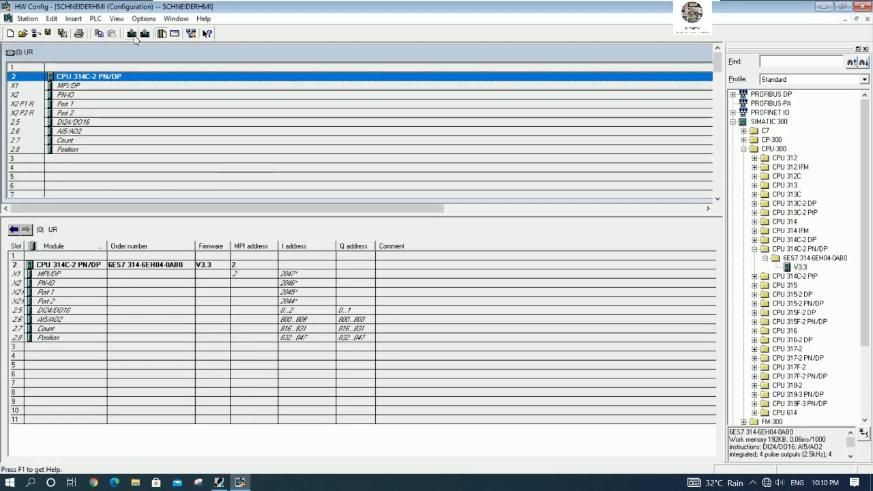
left_click(132, 35)
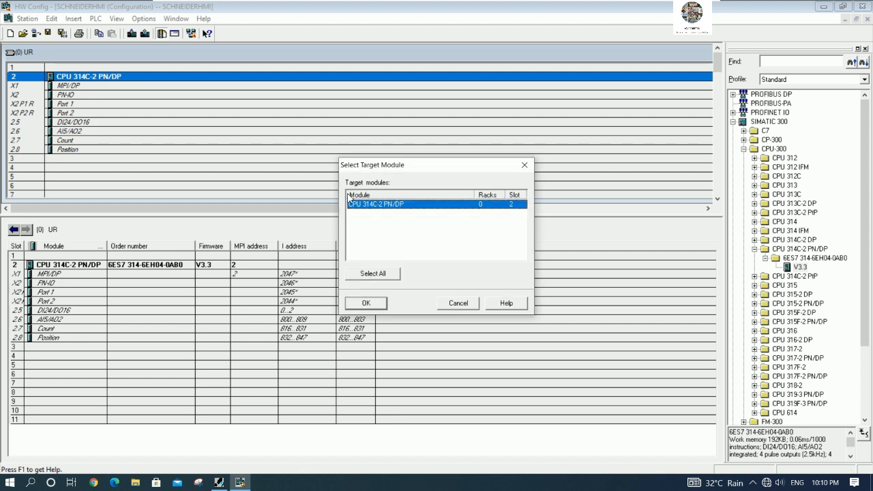
left_click(372, 307)
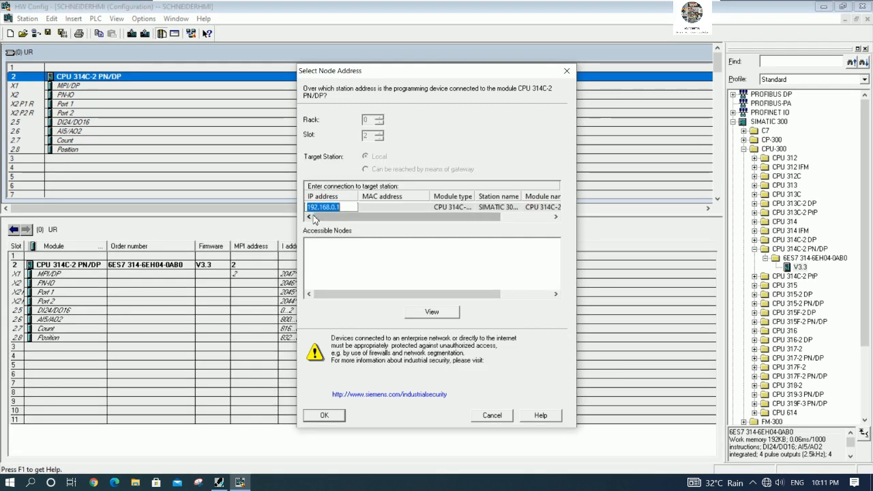
left_click(347, 209)
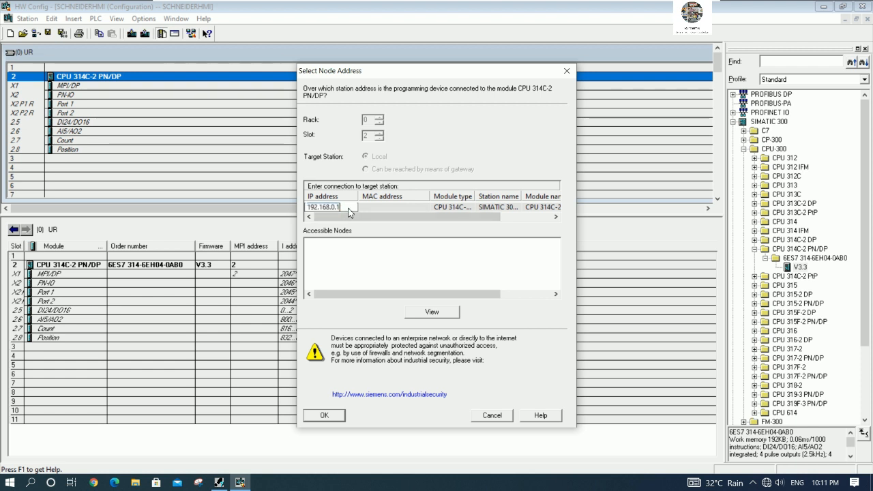
left_click_drag(348, 211, 296, 212)
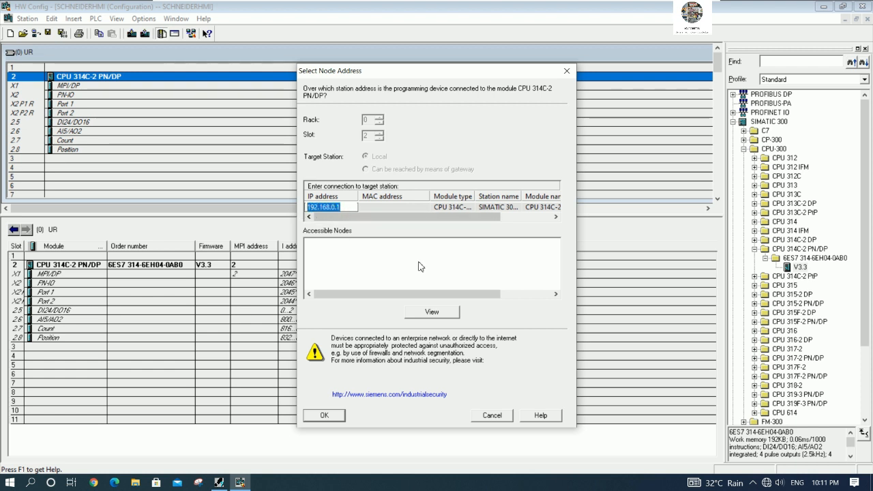
left_click(432, 311)
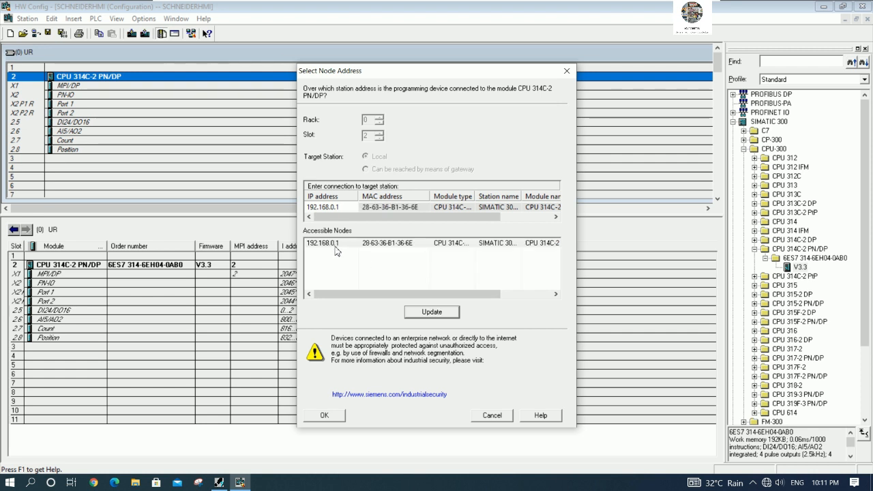
left_click(336, 245)
left_click(332, 415)
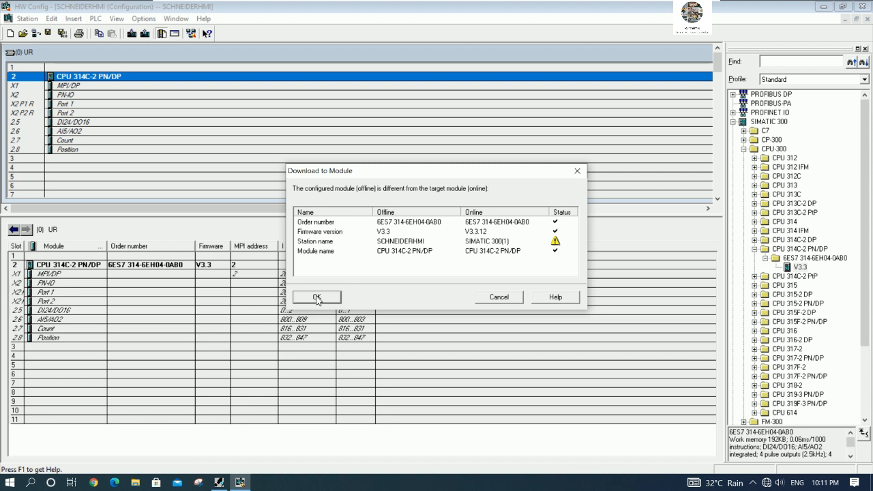
Accept the offline/online module differences, stop the CPU for loading the system data and restart it after the download.
left_click(318, 298)
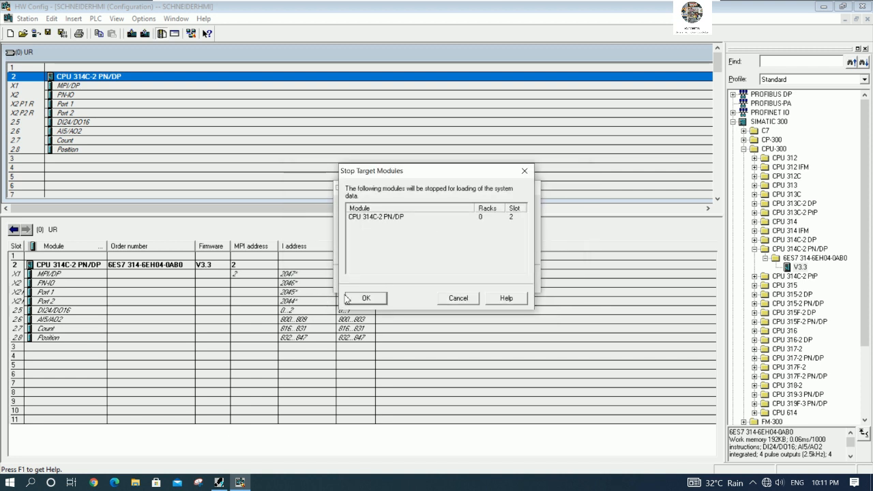
left_click(364, 298)
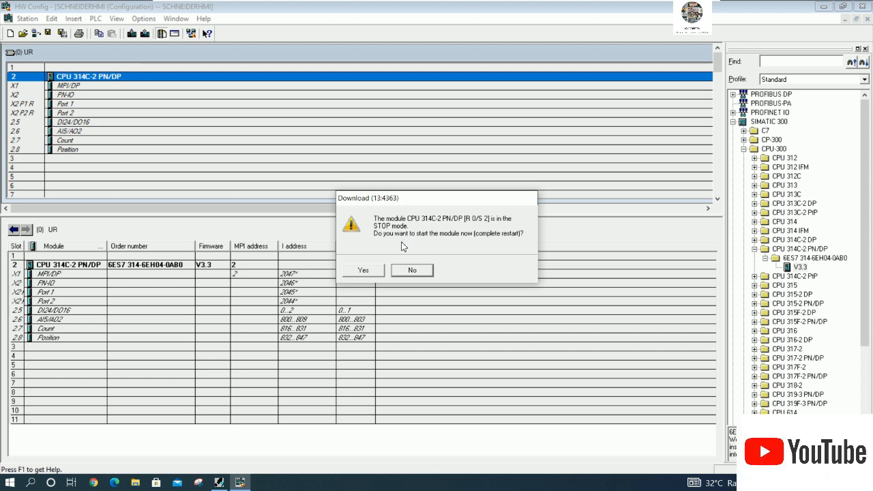
left_click(364, 270)
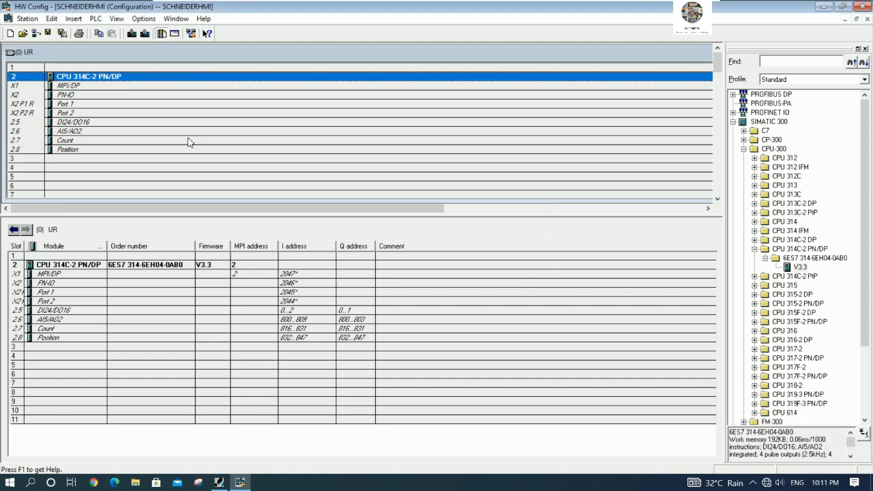
Minimize HW Config and open the Blocks folder of S7 Program(1) under CPU 314C-2 PN/DP in SIMATIC Manager.
left_click(824, 6)
left_click(18, 54)
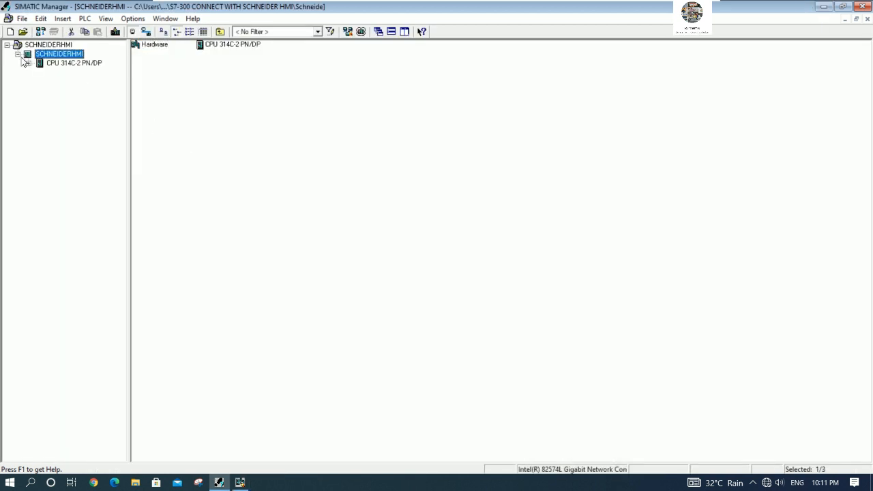
left_click(29, 63)
left_click(40, 72)
left_click(75, 91)
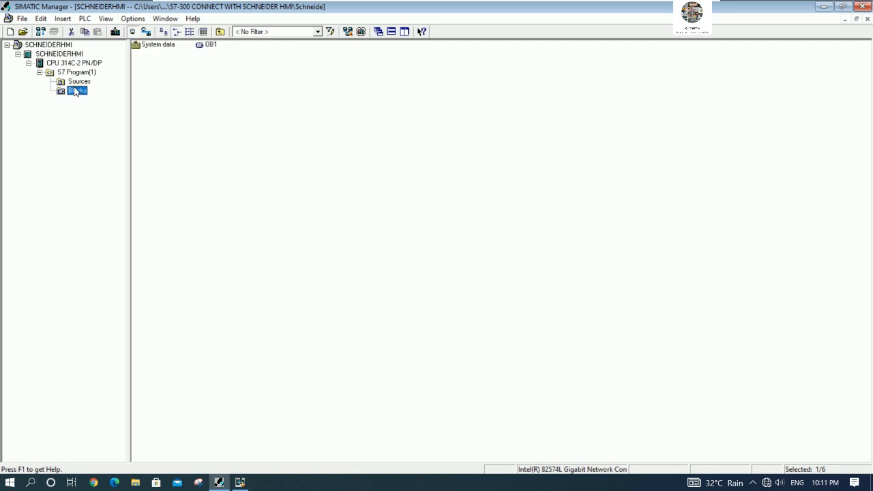
Set OB1's creation language to LAD and open the block in the program editor.
left_click(208, 44)
key("alt+Return")
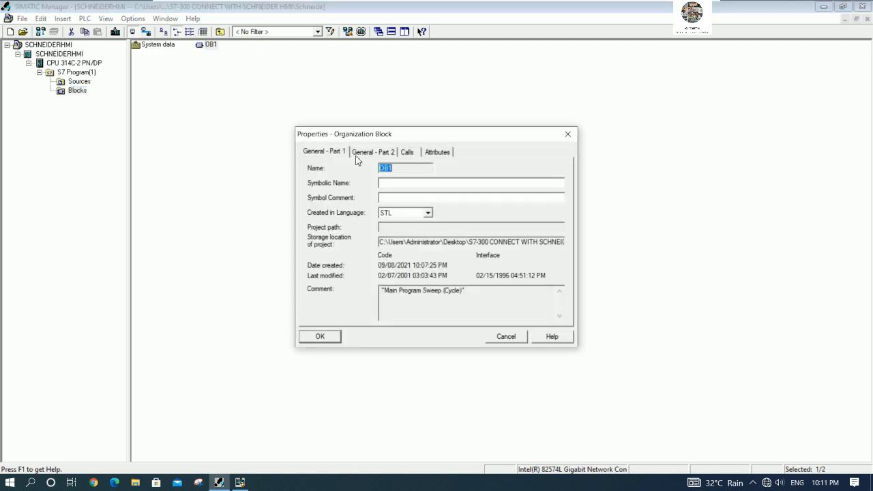
left_click(429, 214)
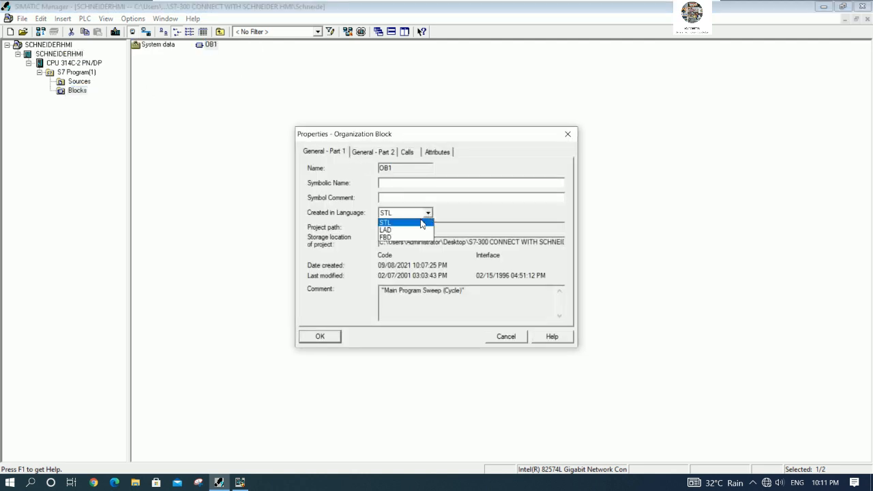
left_click(398, 232)
left_click(321, 336)
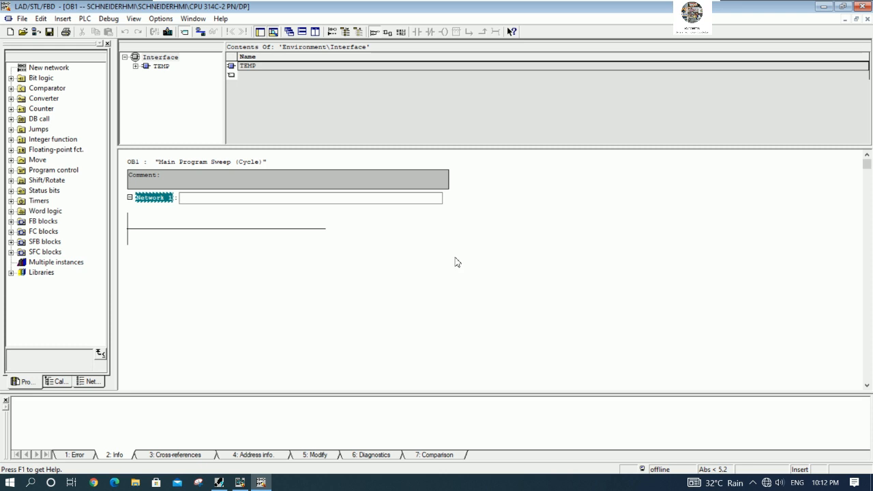
Title Network 1 of OB1 "SEND DATA FROM HMI TO PLC".
scroll(438, 255, "down", 3)
scroll(440, 262, "up", 6)
left_click(284, 219)
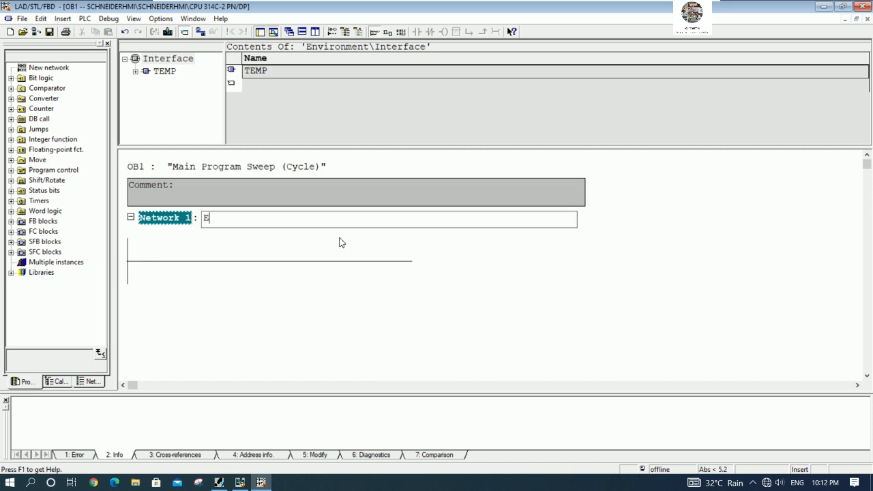
type("SEND DATA FROM HMI TO PLC")
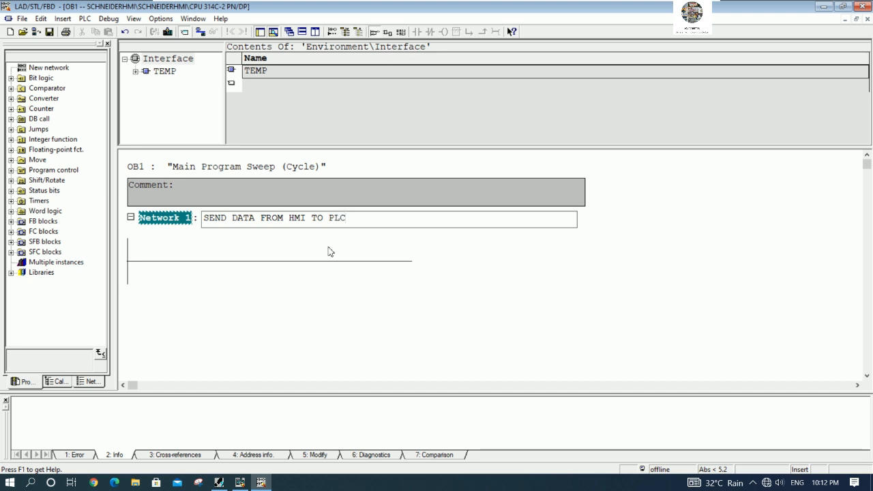
Insert a normally closed contact, a normally open contact and an output coil in series on Network 1's rung.
left_click(236, 262)
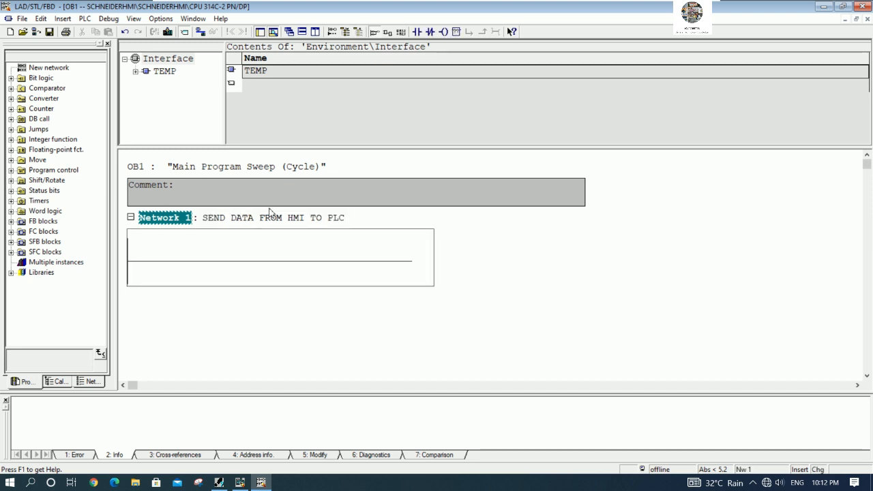
scroll(296, 219, "down", 1)
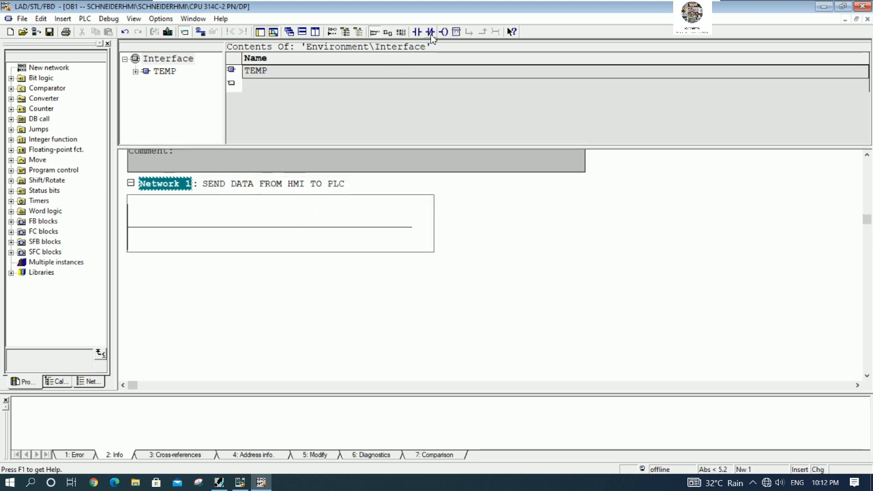
left_click(429, 32)
left_click(214, 229)
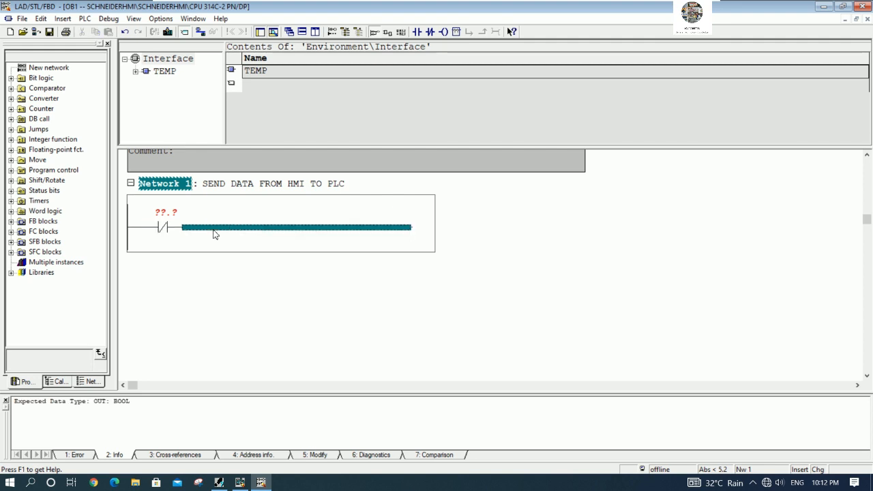
left_click(417, 31)
left_click(346, 229)
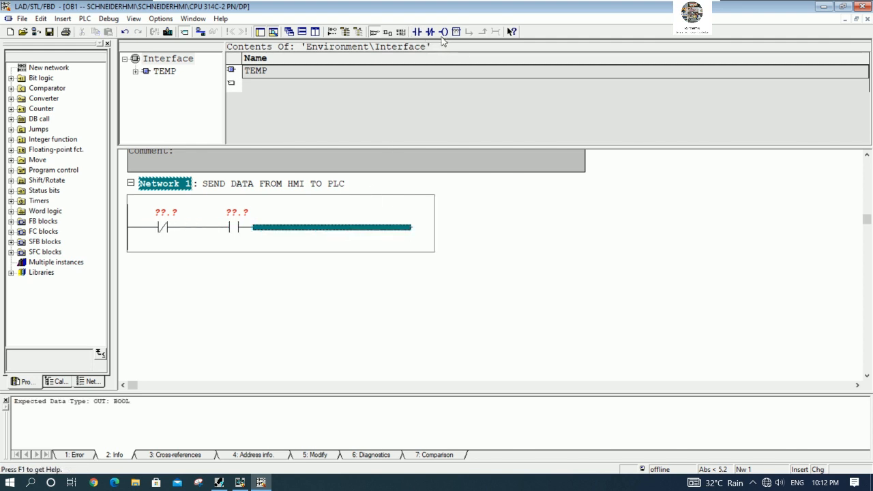
left_click(443, 31)
Add a parallel branch with a normally open contact around the rung's normally open contact and close the branch.
left_click(205, 229)
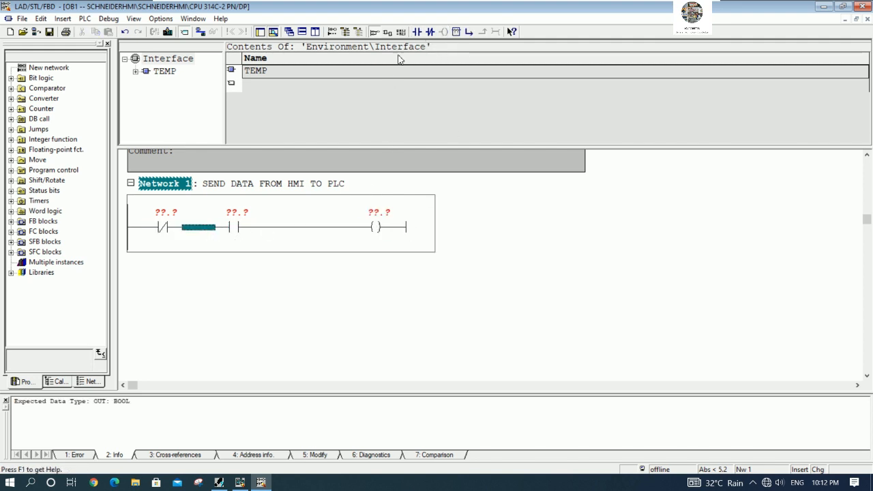
left_click(417, 32)
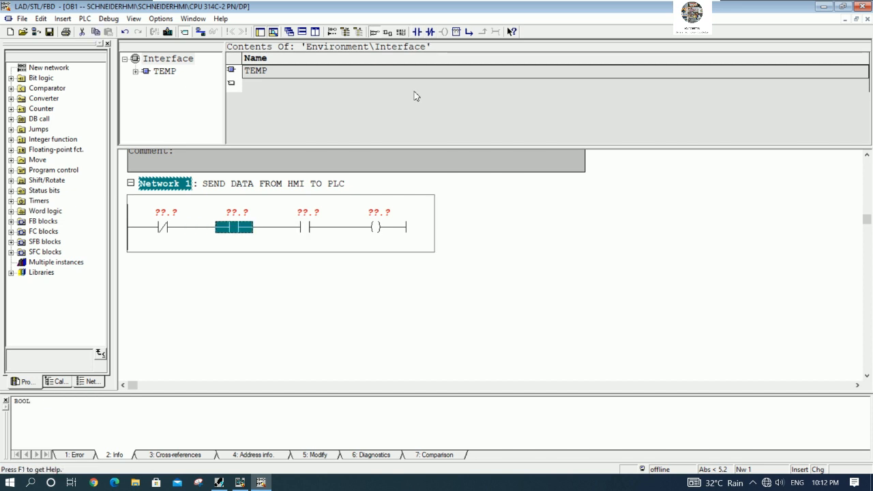
key("Delete")
left_click(469, 31)
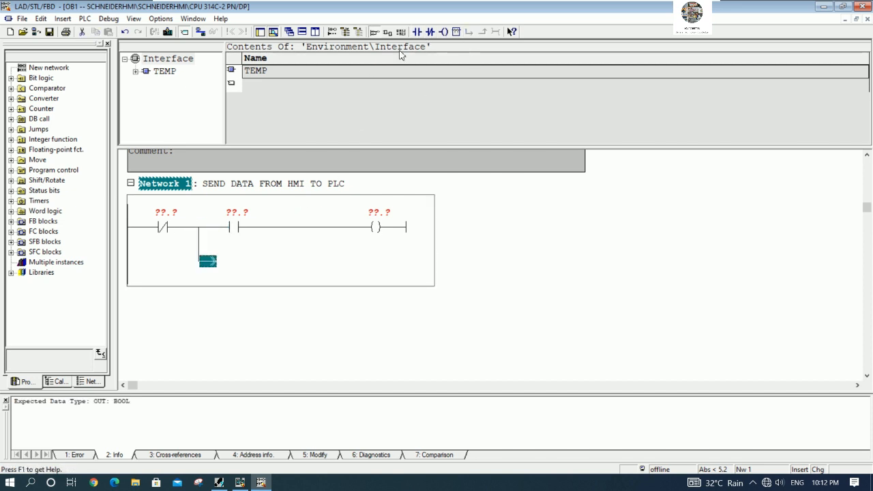
left_click(416, 31)
left_click(281, 264)
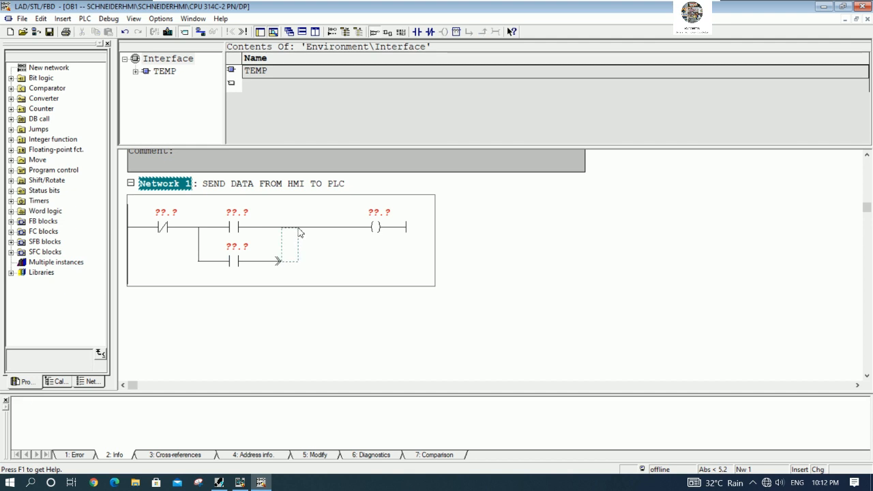
left_click_drag(279, 261, 302, 228)
left_click(499, 248)
Assign address M0.0 to the normally closed contact in Network 1.
left_click(176, 227)
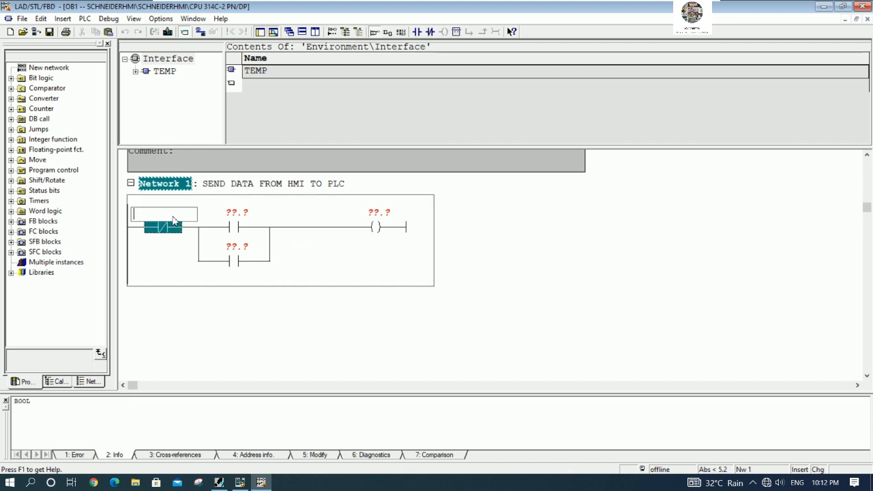
type("M0.0")
key("Return")
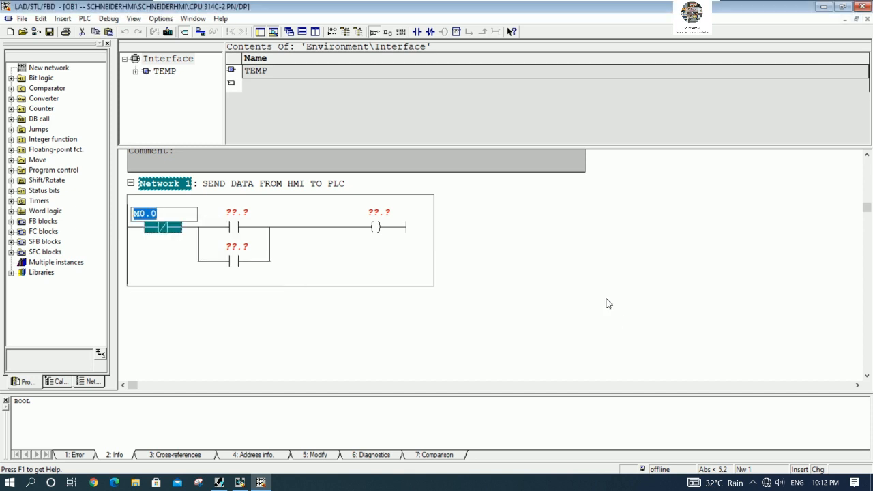
Edit the symbol of the normally closed contact's address M0.0 in Network 1, giving it the comment STOPM1.
right_click(163, 211)
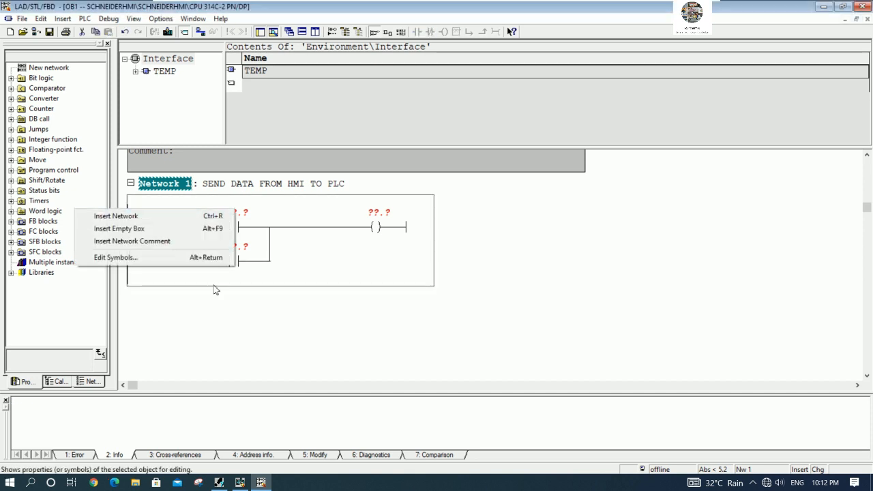
left_click(198, 285)
left_click(171, 227)
right_click(168, 216)
left_click(214, 350)
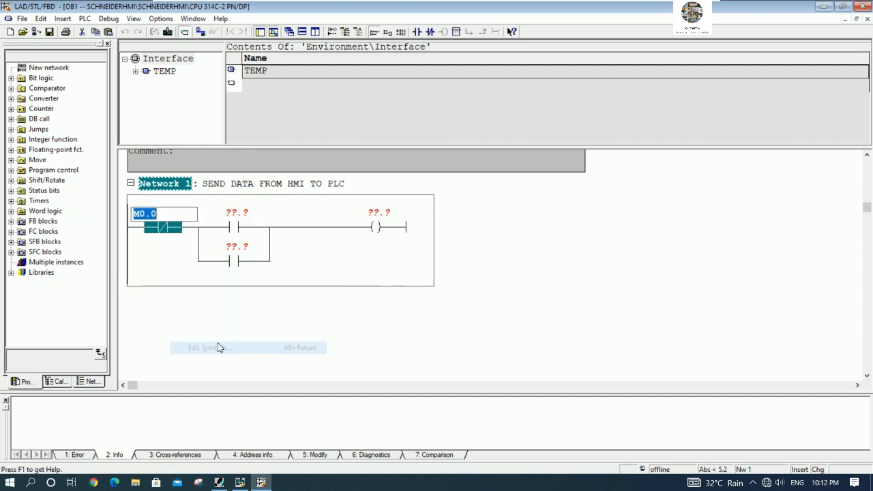
left_click(452, 210)
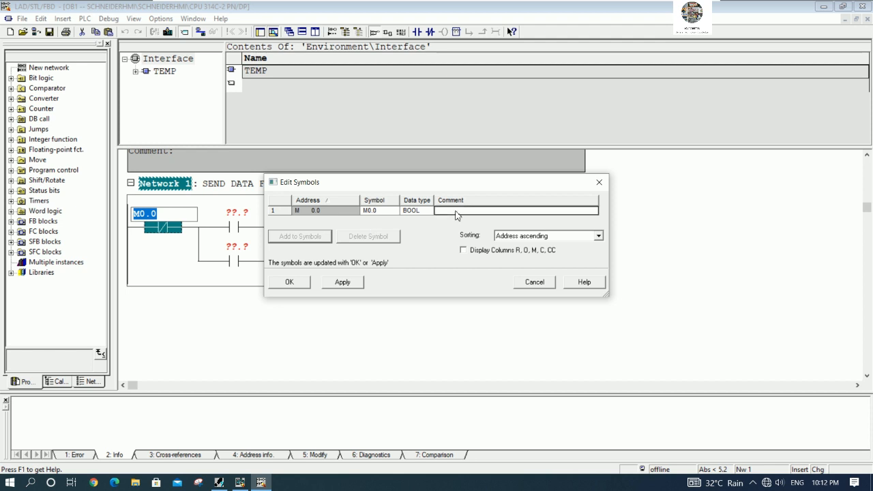
type("STOP")
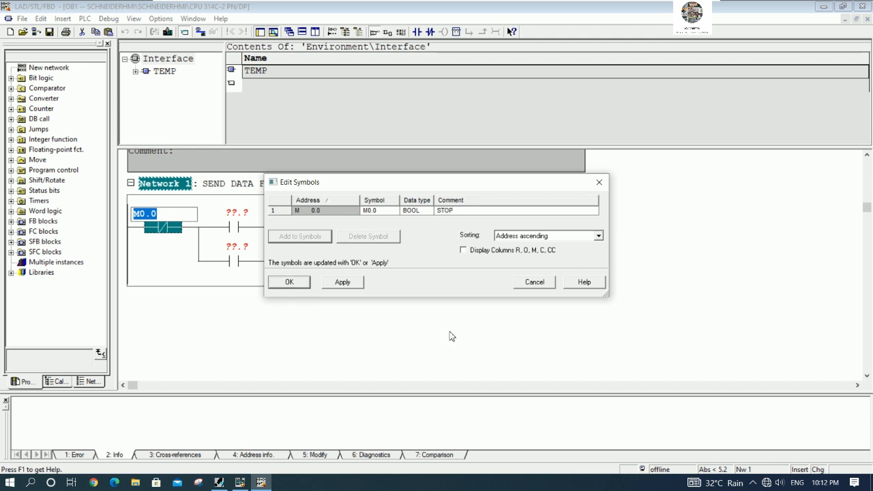
type("M1")
left_click(294, 284)
left_click(304, 282)
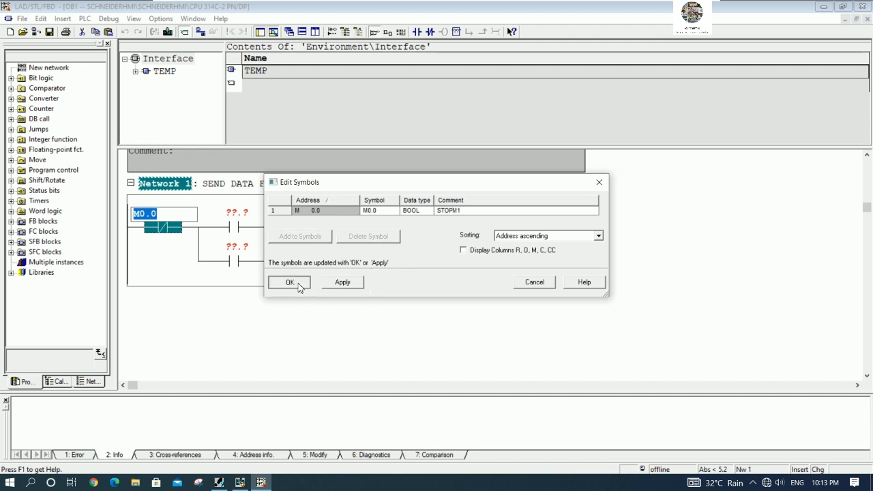
left_click(491, 253)
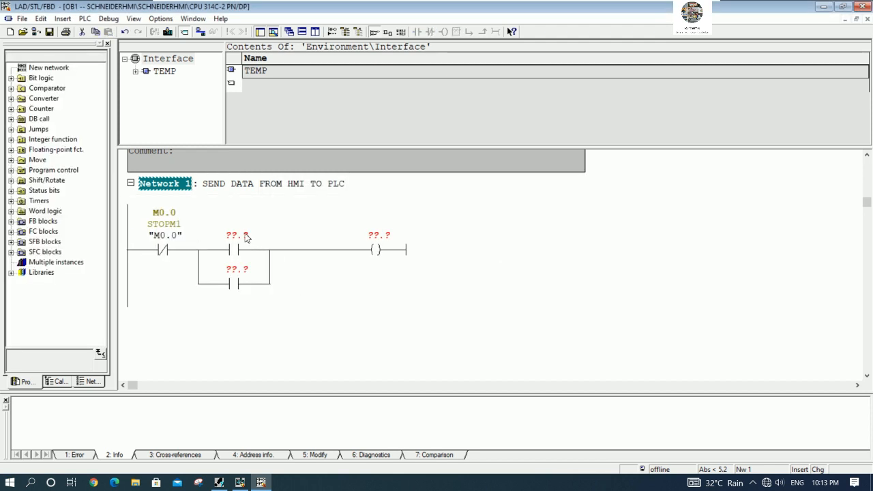
Assign address M0.1 to the upper normally open contact in Network 1.
right_click(245, 234)
left_click(235, 237)
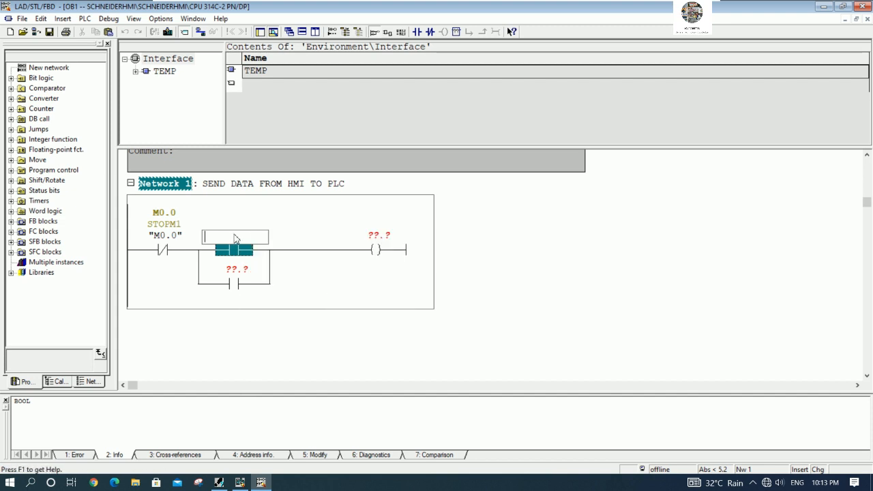
type("M0.")
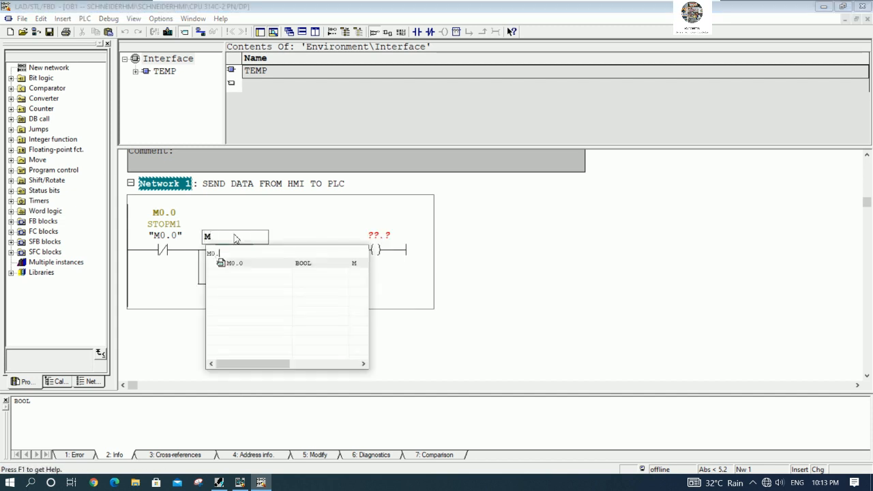
type("1")
key("Return")
left_click(440, 264)
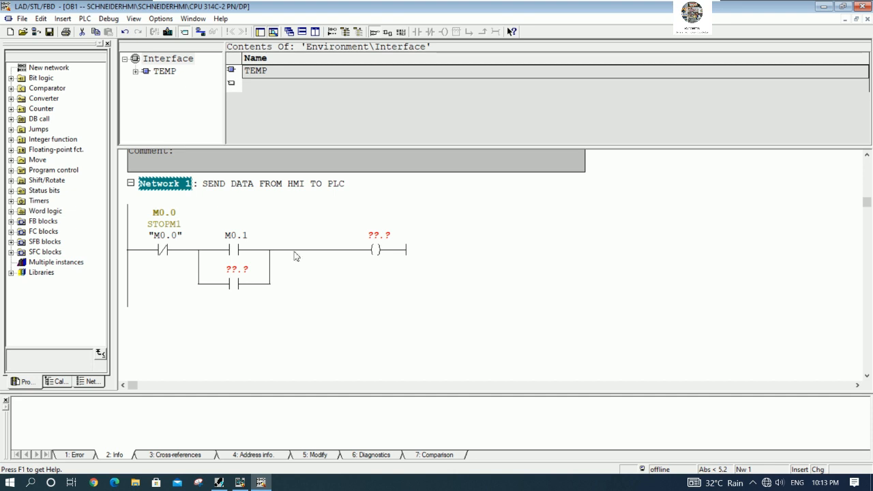
Edit the symbol of address M0.1, giving it the comment STARTM1.
right_click(247, 240)
right_click(233, 238)
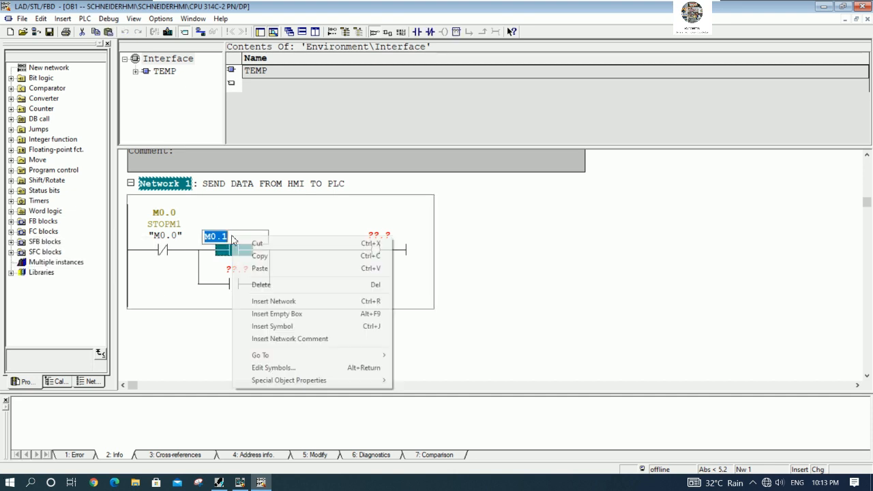
left_click(273, 367)
left_click(313, 236)
left_click(465, 212)
type("STARTM1")
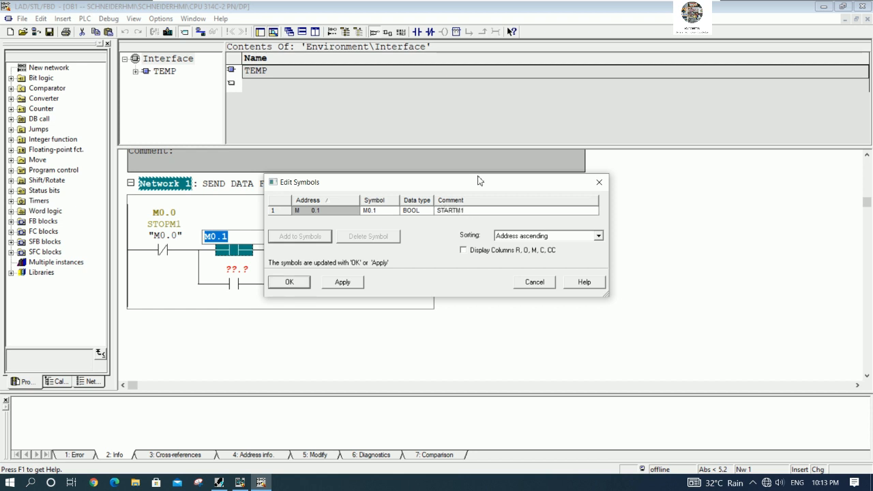
left_click(307, 282)
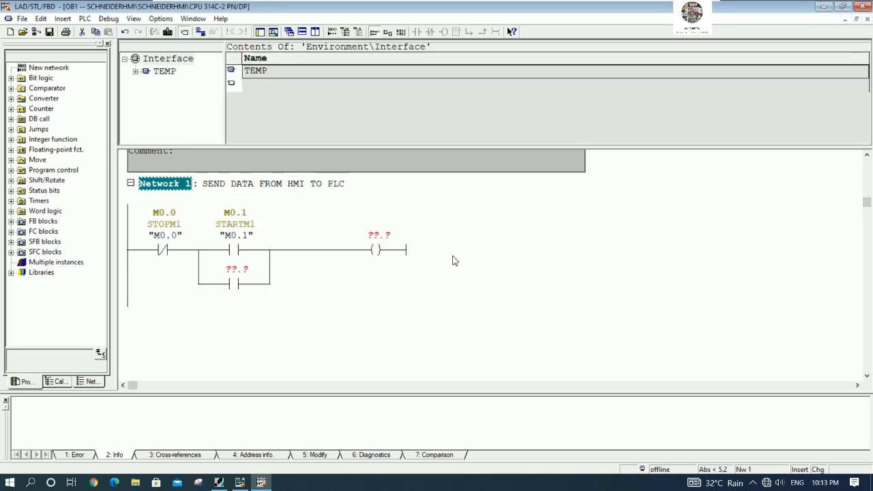
Check the CPU's digital output addresses in HW Config, and assign address Q0.0 to the output coil in Network 1.
left_click(386, 241)
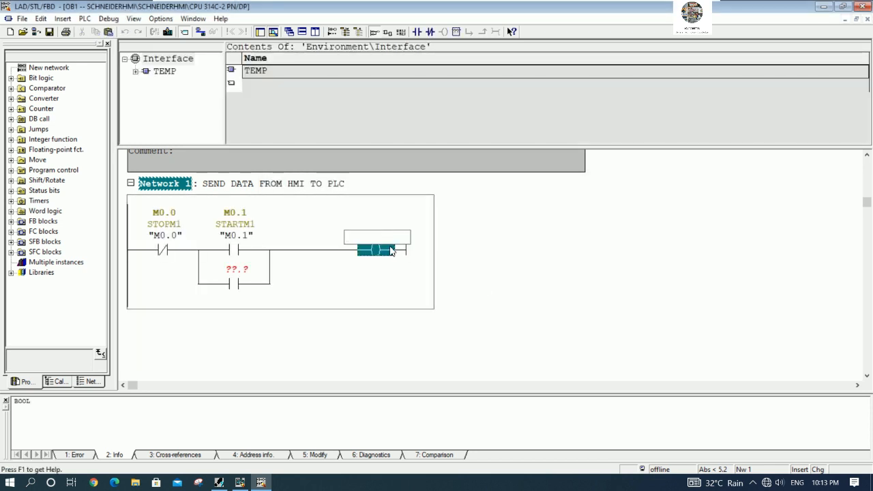
left_click(239, 482)
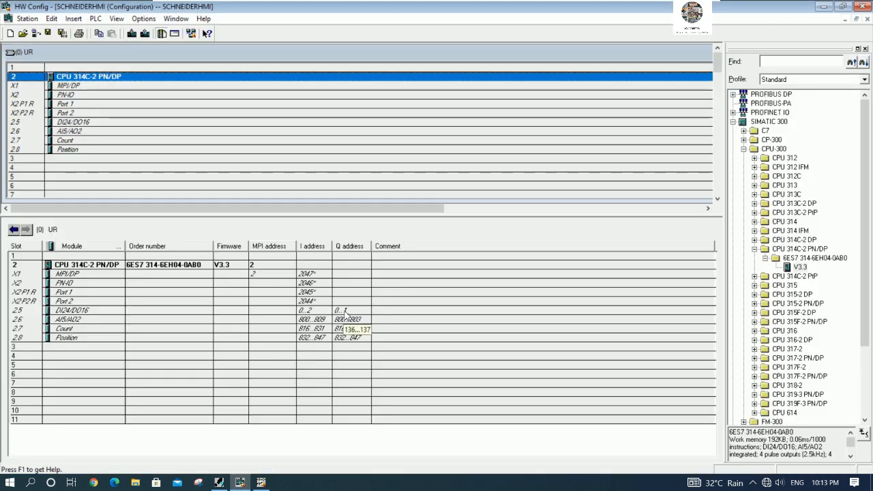
left_click(261, 482)
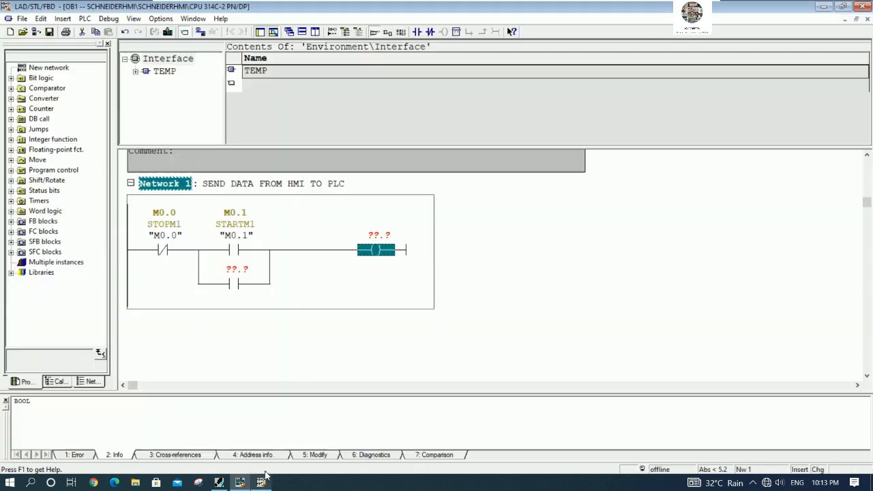
left_click(379, 237)
right_click(379, 237)
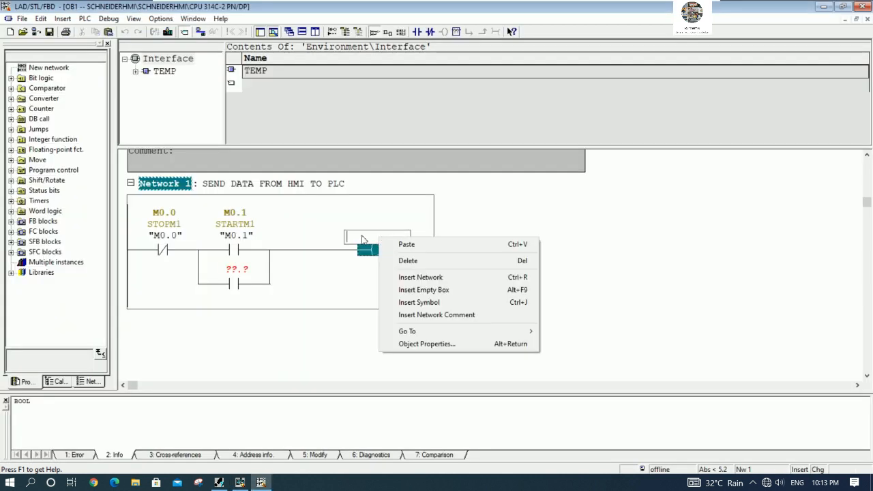
left_click(366, 240)
type("Q")
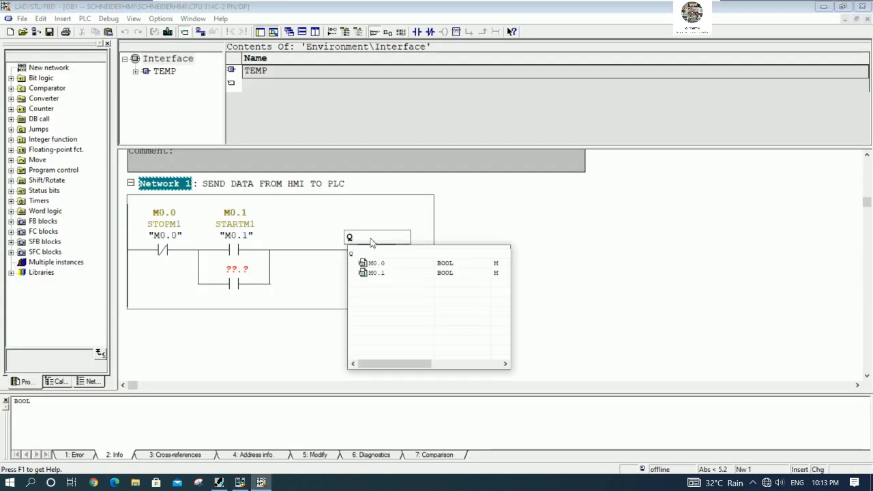
type("0.0")
key("Return")
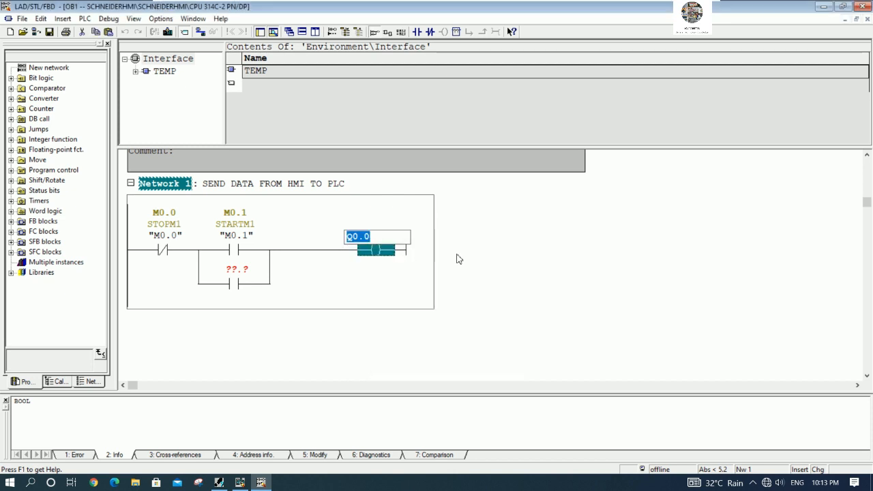
key("Return")
Edit the symbol of the coil's address Q0.0, giving it the comment MOTOR1.
right_click(377, 240)
right_click(377, 240)
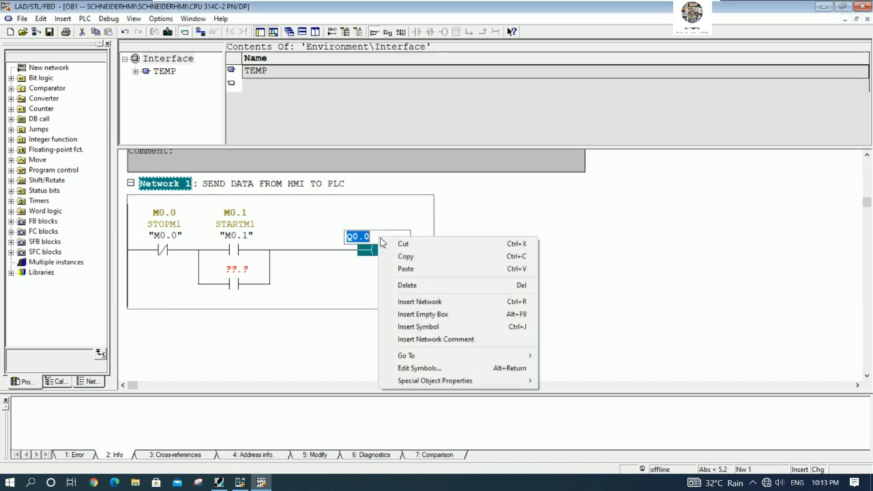
left_click(419, 368)
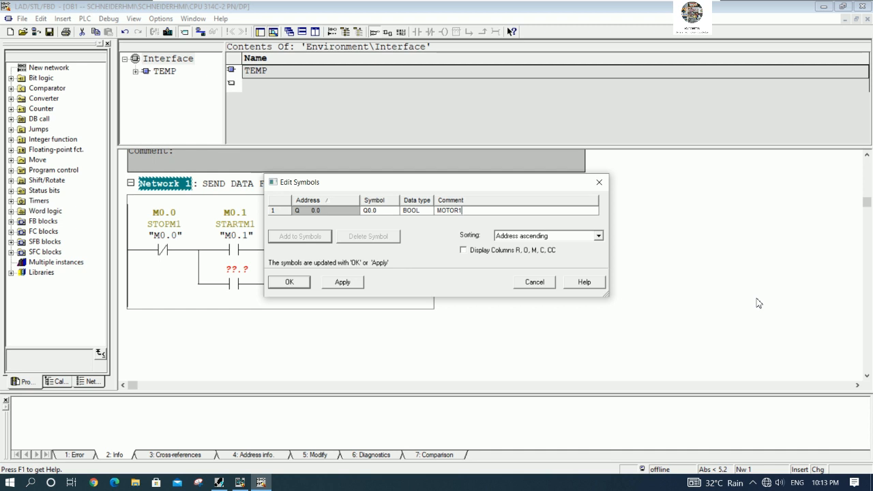
left_click(291, 282)
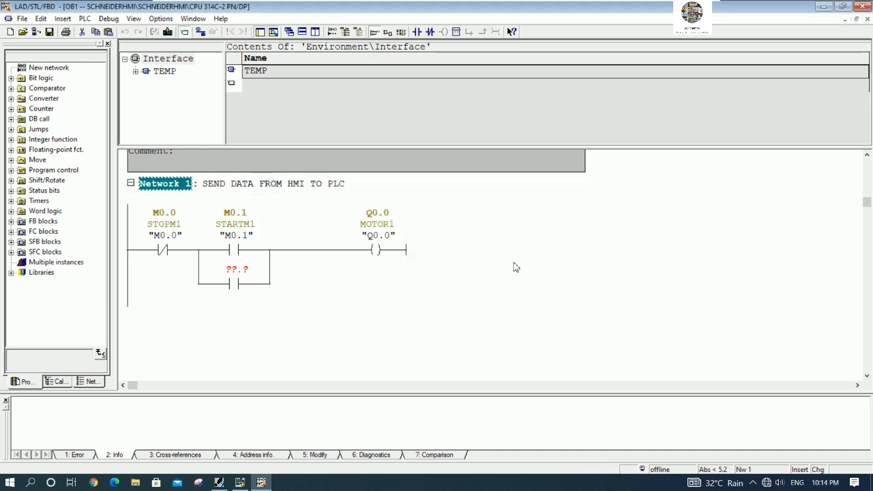
Assign the coil's address Q0.0 to the normally open contact in the parallel branch of Network 1.
left_click(376, 243)
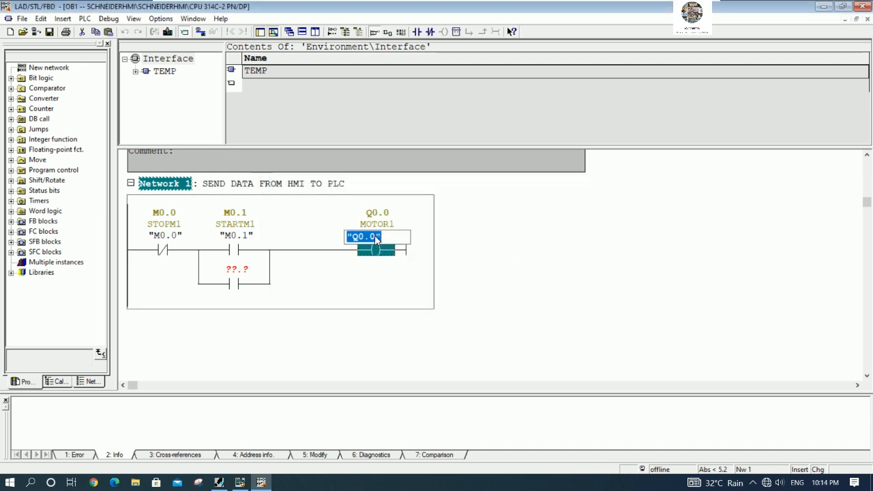
left_click(244, 279)
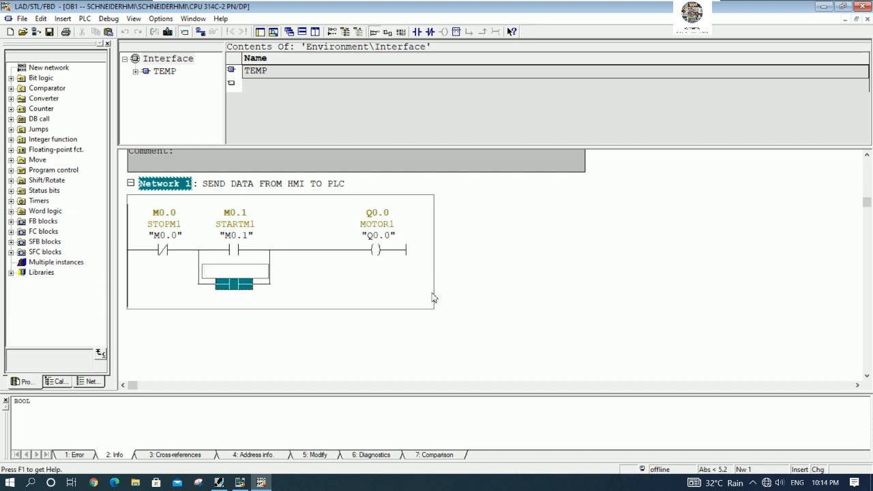
type("Q")
key("Return")
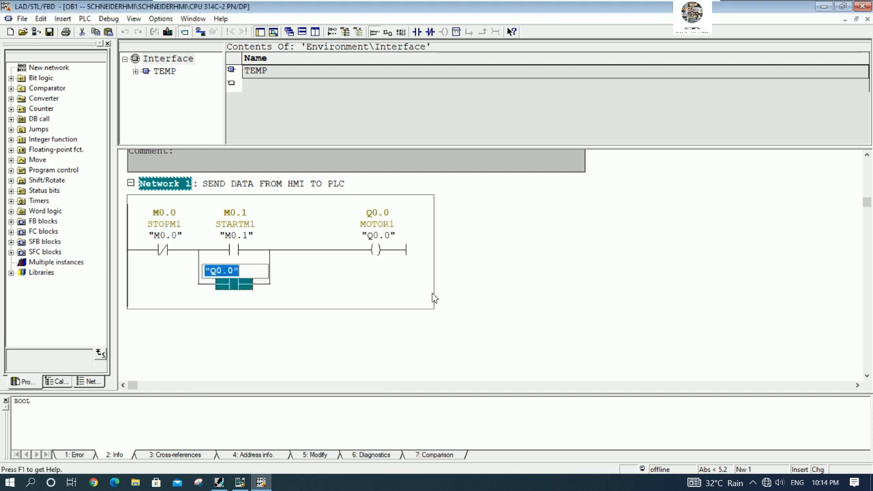
left_click(529, 264)
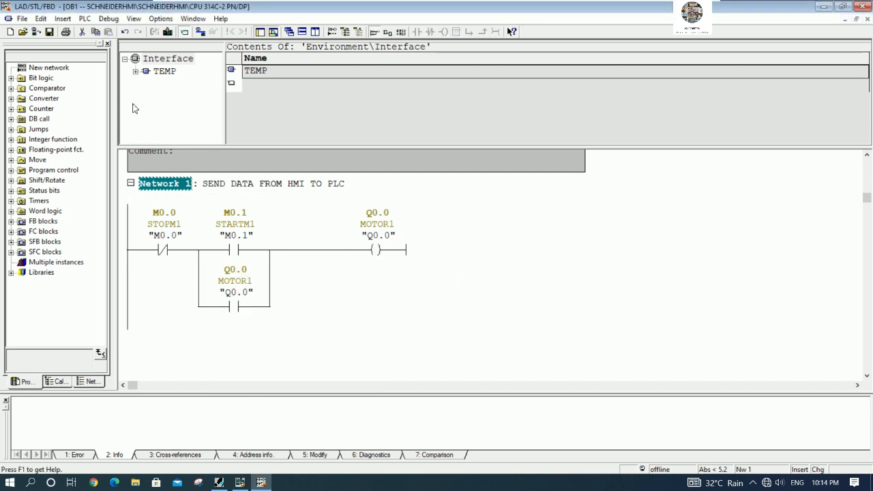
Save and download OB1 to the CPU, and turn on online monitoring of the block.
left_click(50, 32)
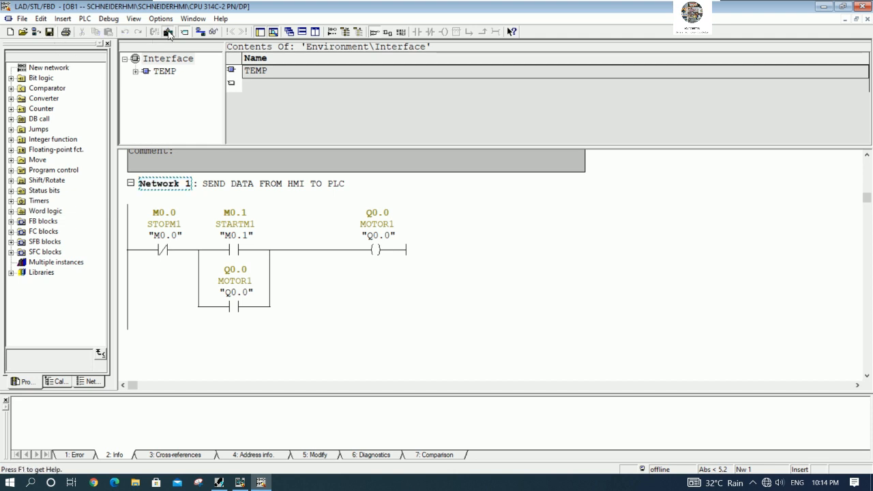
left_click(168, 32)
key("ctrl+F7")
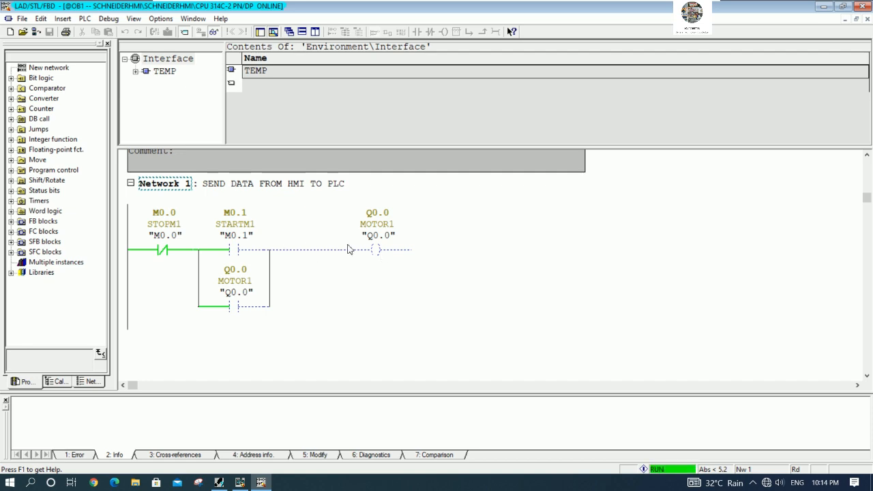
Minimise the open STEP 7 windows and start Vijeo Designer 6.2 from the desktop.
left_click(824, 6)
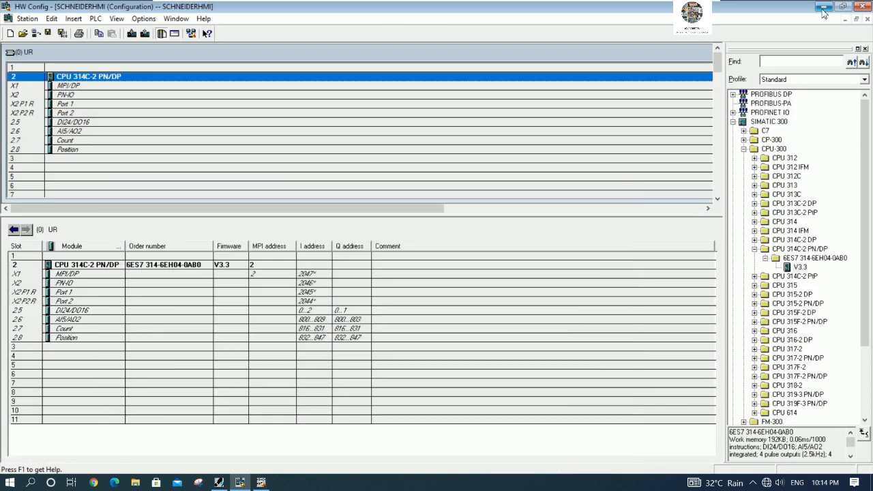
left_click(824, 6)
left_click(824, 6)
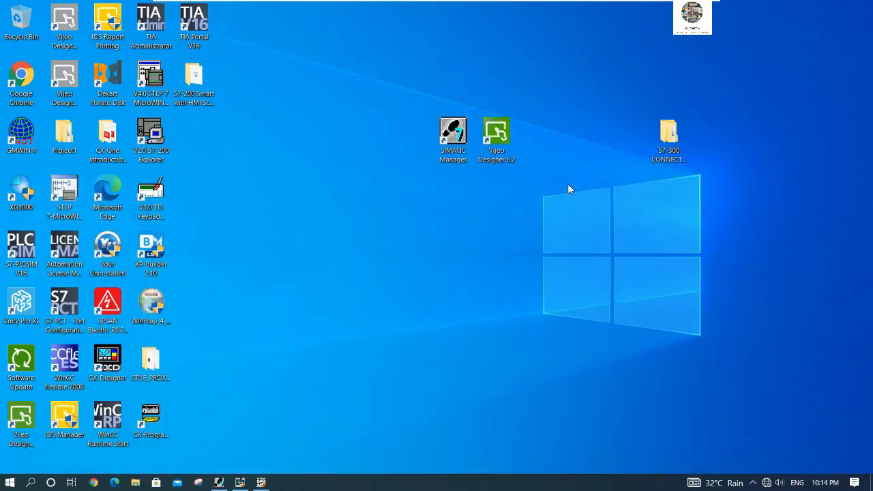
double_click(505, 137)
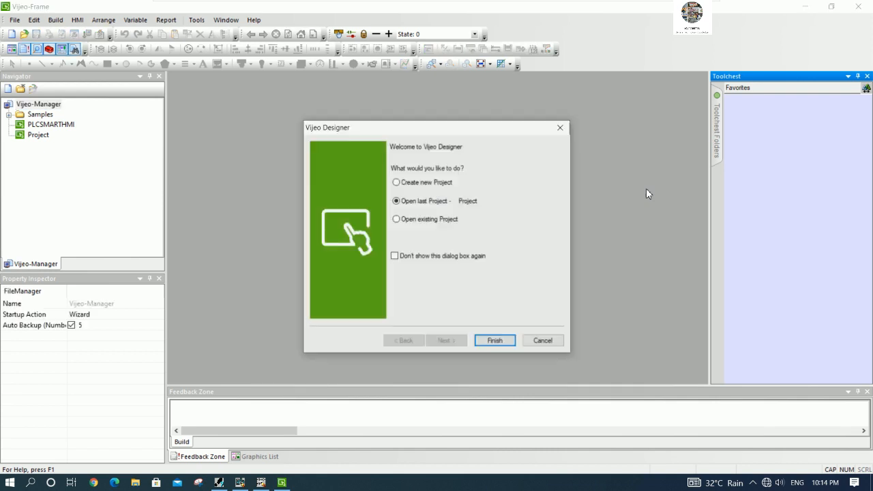
Start a new single-target Vijeo Designer project named PLCS7300CONNECTION and advance to its target settings.
left_click(414, 189)
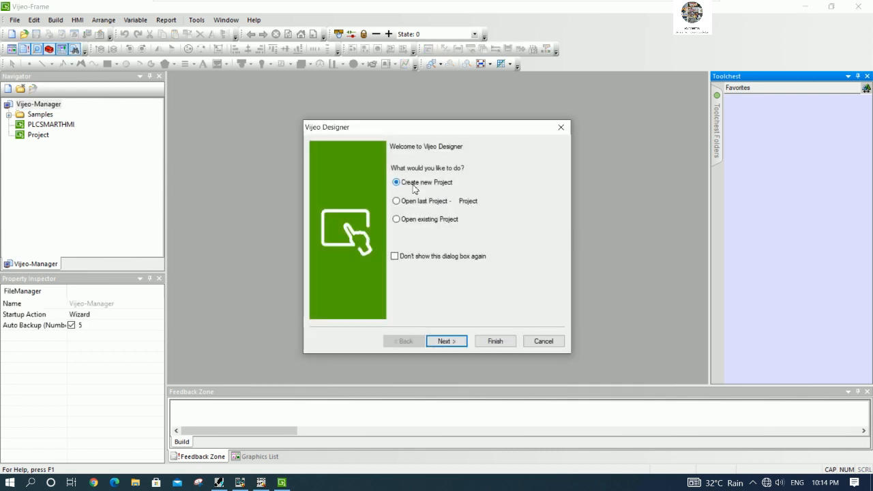
left_click(461, 341)
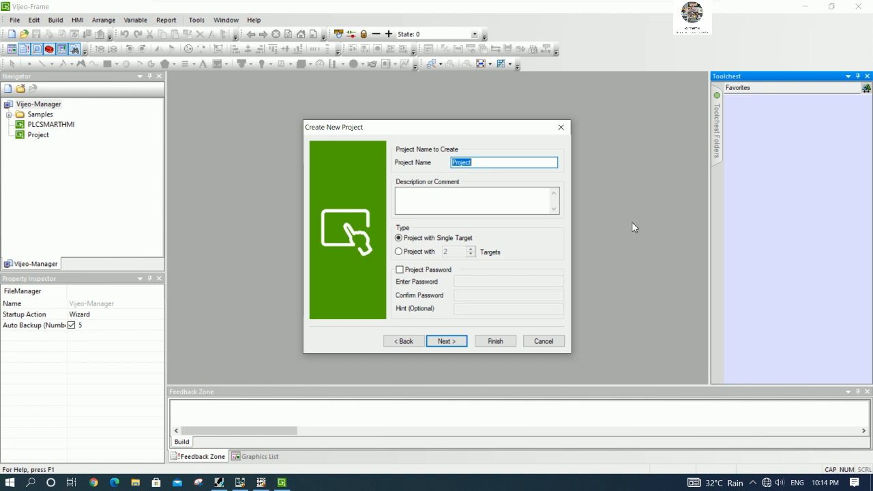
type("P")
type("CTION")
left_click(445, 341)
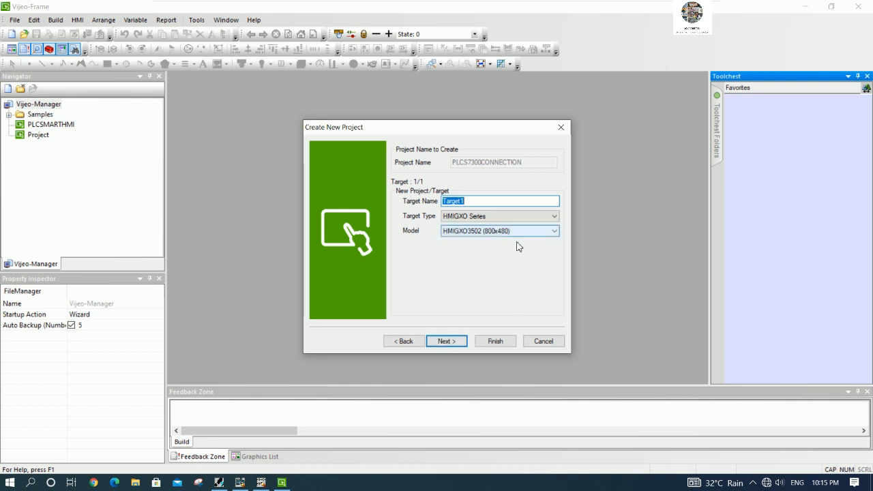
Reuse the project name PLCS7300CONNECTION as the target name in the new project setup.
left_click(415, 344)
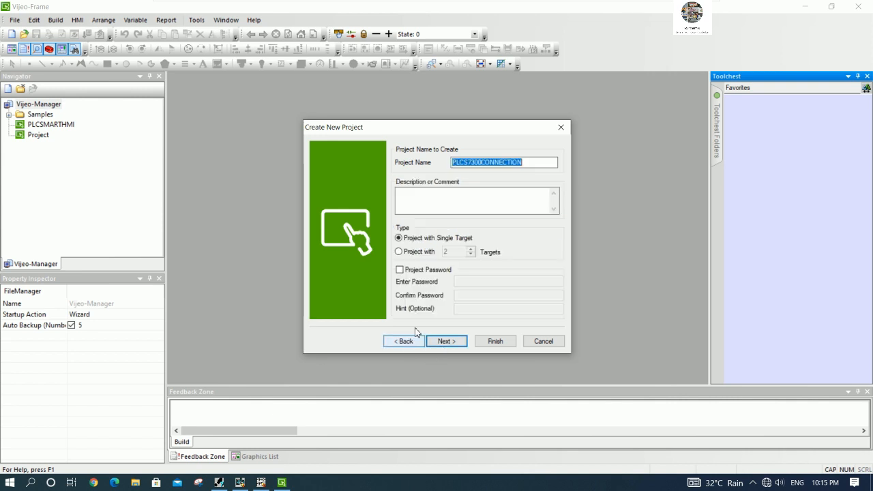
right_click(472, 166)
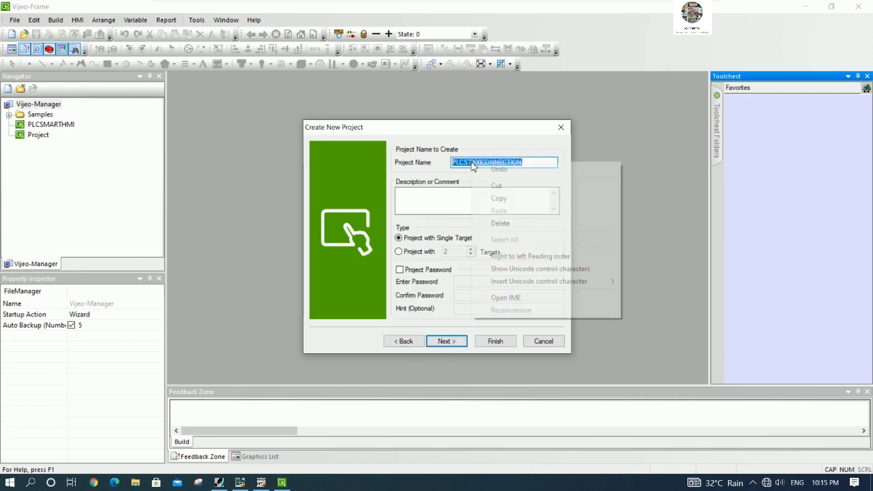
left_click(501, 198)
left_click(444, 341)
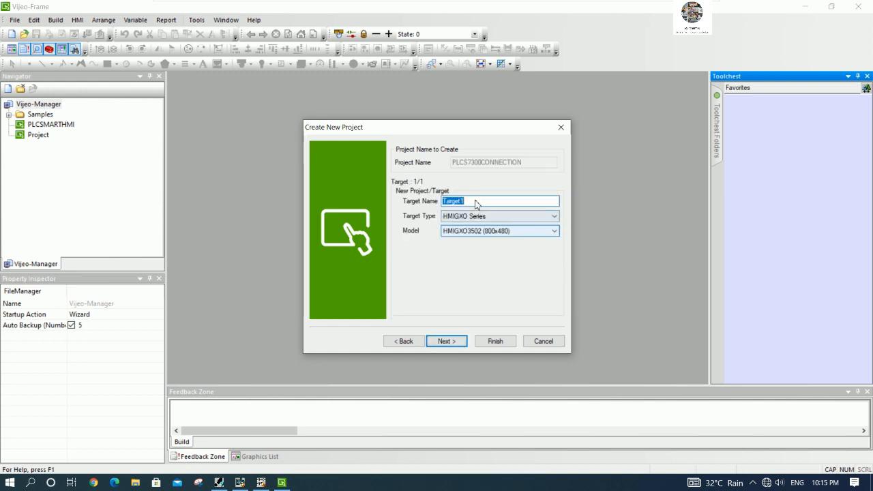
right_click(474, 201)
left_click(506, 250)
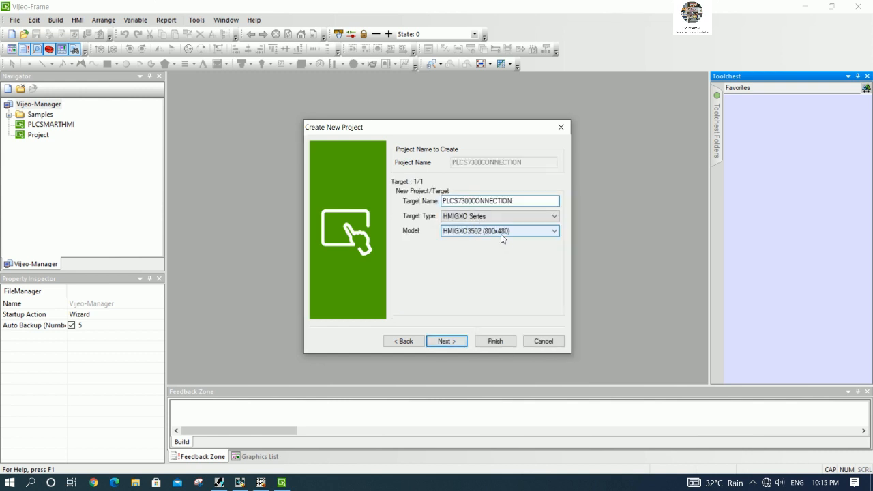
Choose the HMIGXO Series target type and the HMIGXO3502 (800x480) model for the new project.
left_click(494, 217)
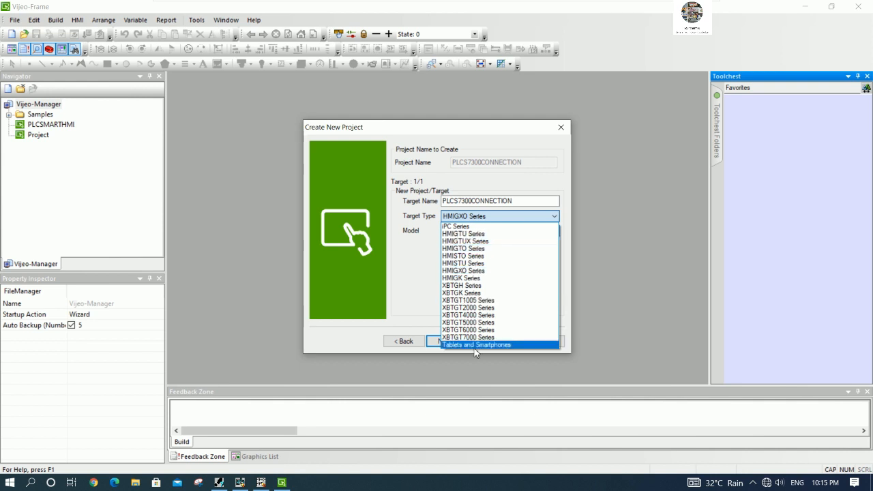
left_click(473, 271)
left_click(508, 232)
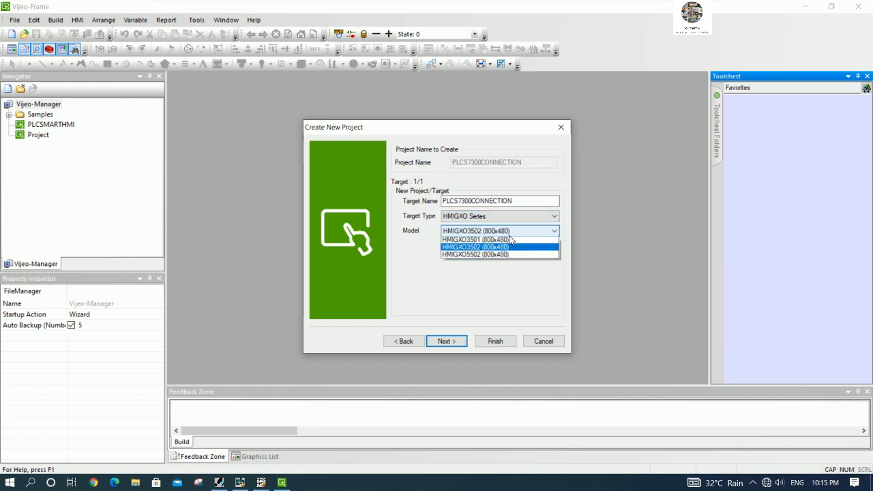
left_click(491, 251)
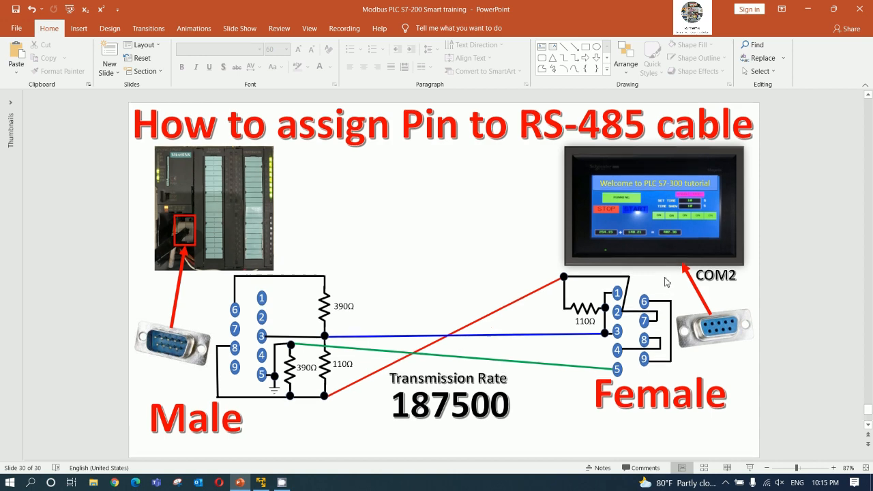
scroll(667, 282, "up", 1)
left_click_drag(614, 432, 728, 433)
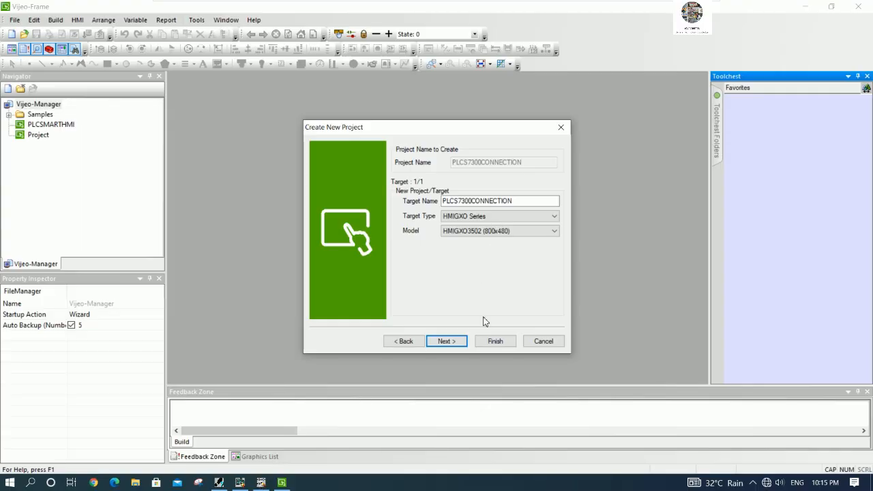
Add the Siemens AG driver SIMATIC S7 MPI/PPI with S7-300/400 Series equipment to the project's equipment list and finish creating the project.
left_click(444, 341)
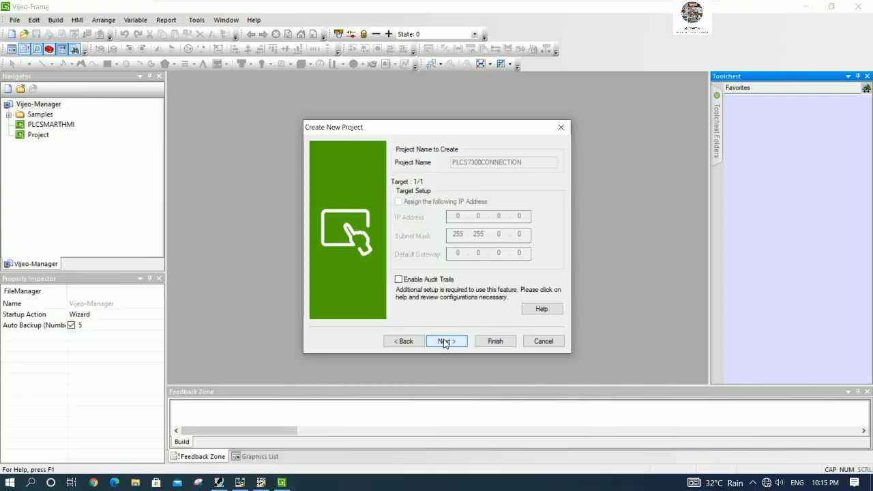
left_click(444, 343)
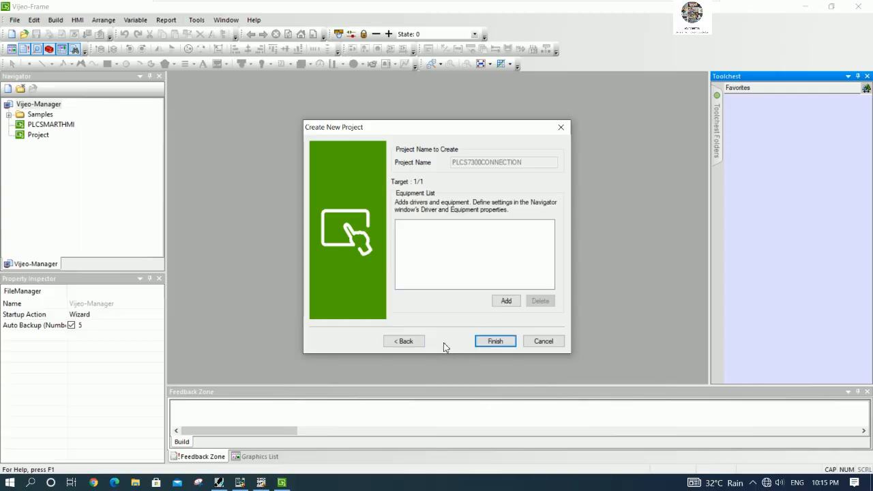
left_click(506, 302)
left_click(379, 178)
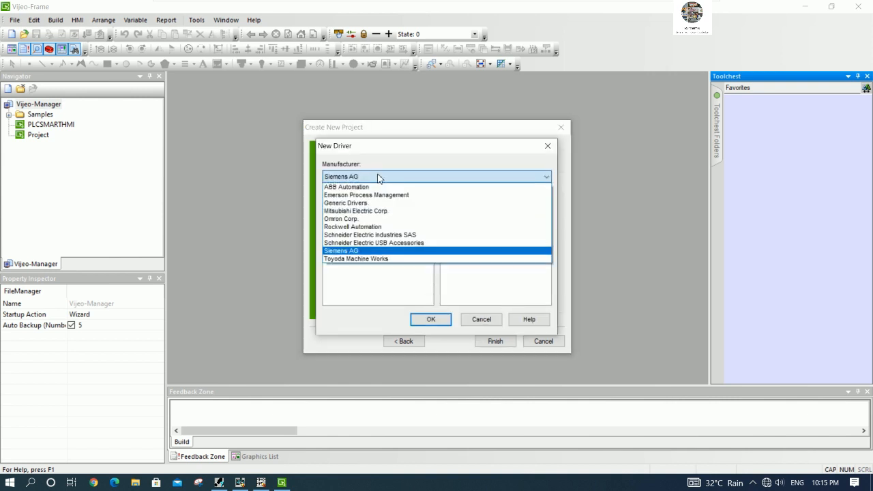
left_click(360, 252)
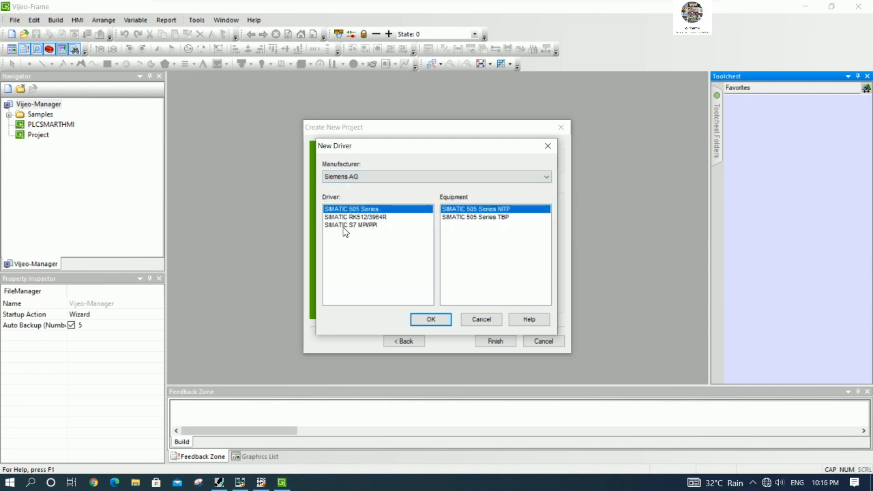
left_click(345, 227)
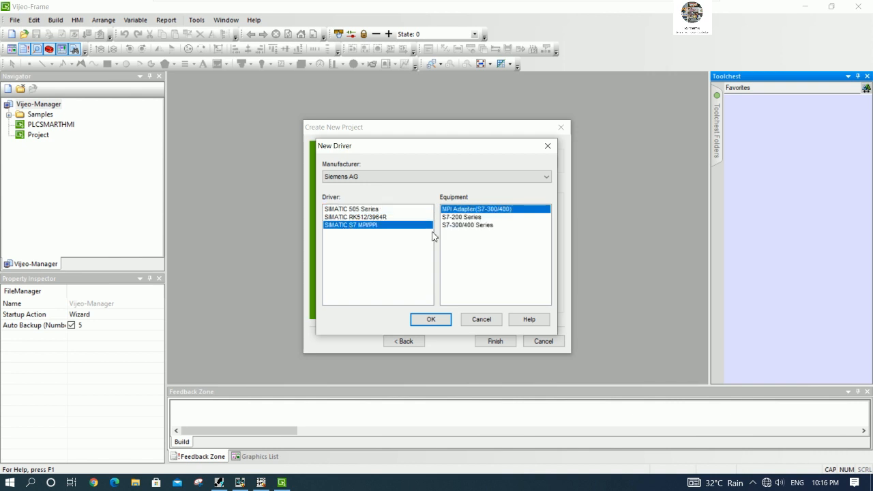
left_click(460, 218)
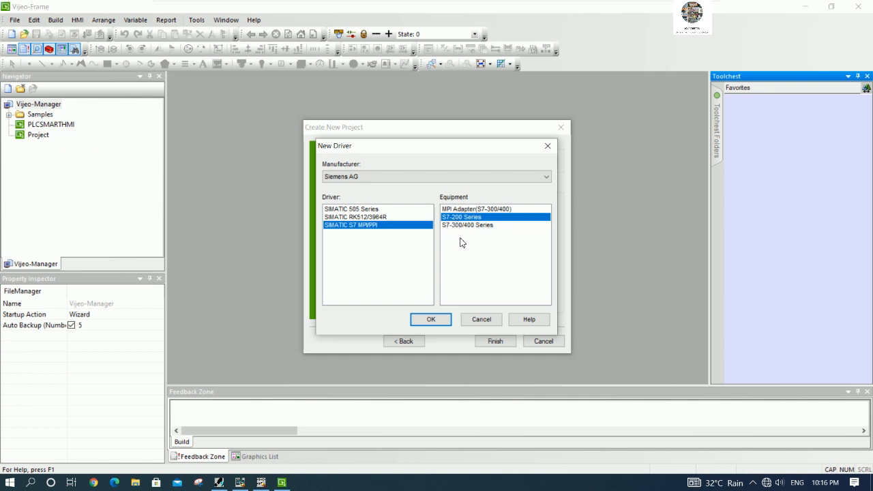
left_click(458, 226)
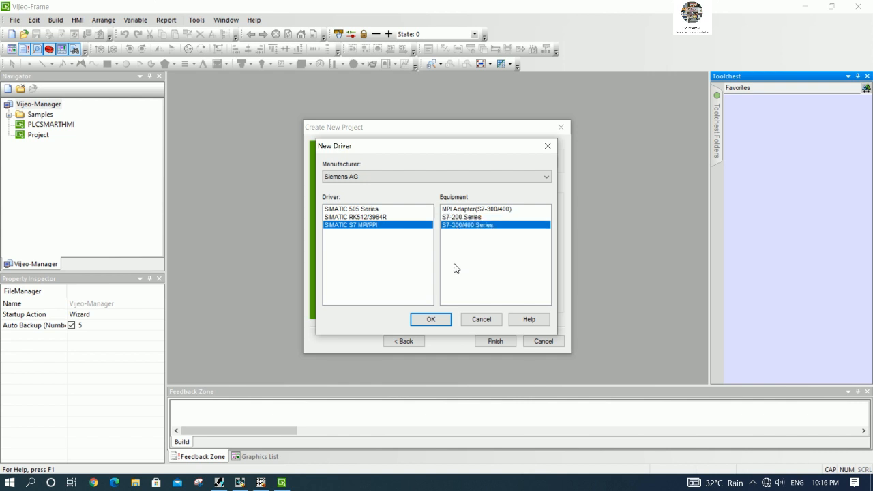
left_click(431, 320)
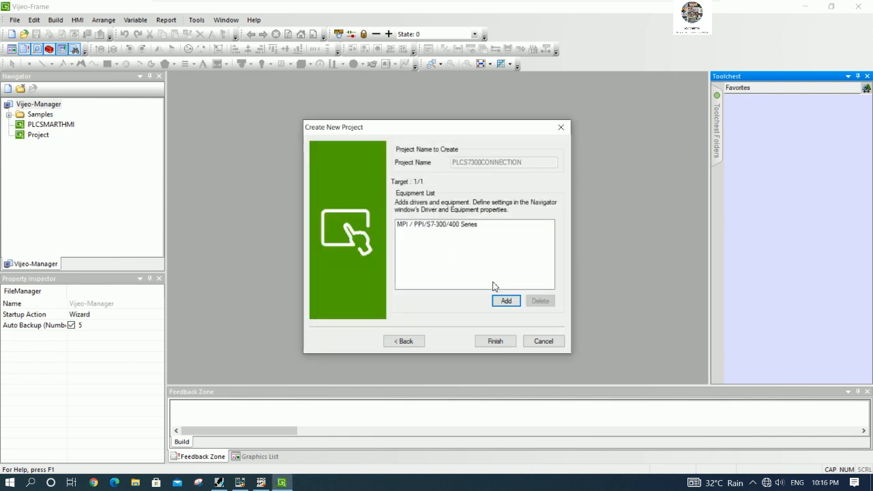
left_click(496, 341)
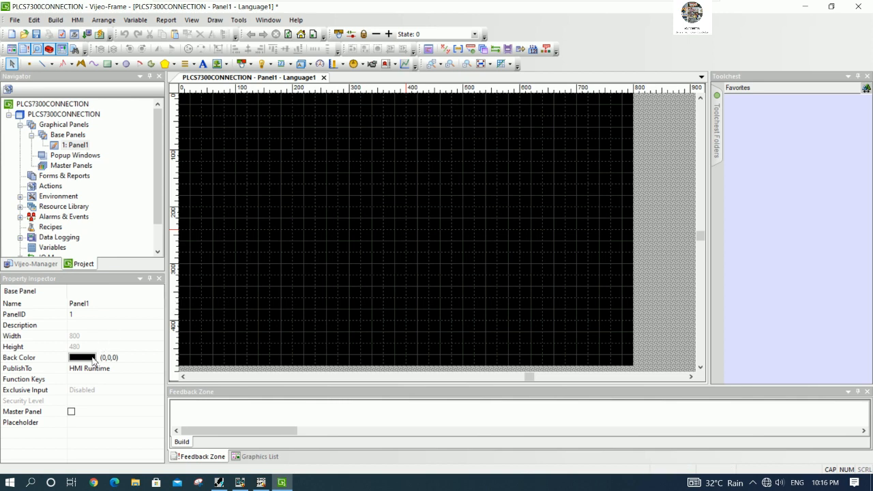
Set the back color of Panel1 to teal (0,128,128).
left_click(97, 355)
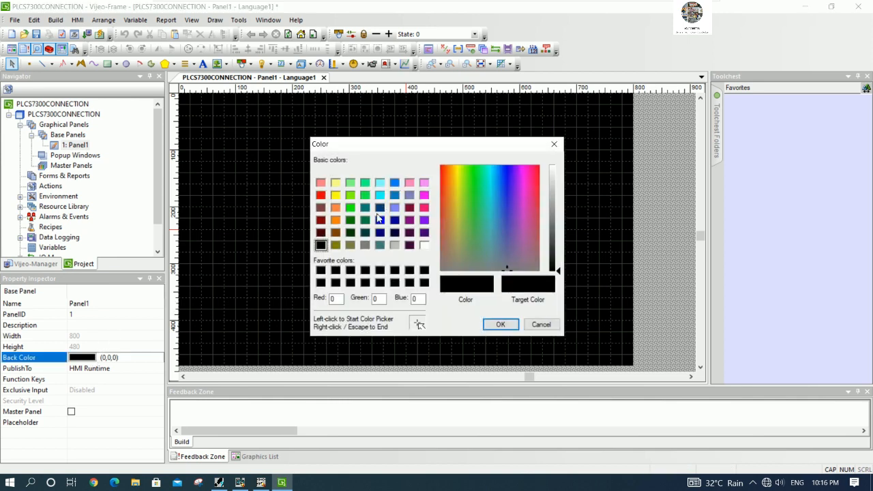
left_click(366, 210)
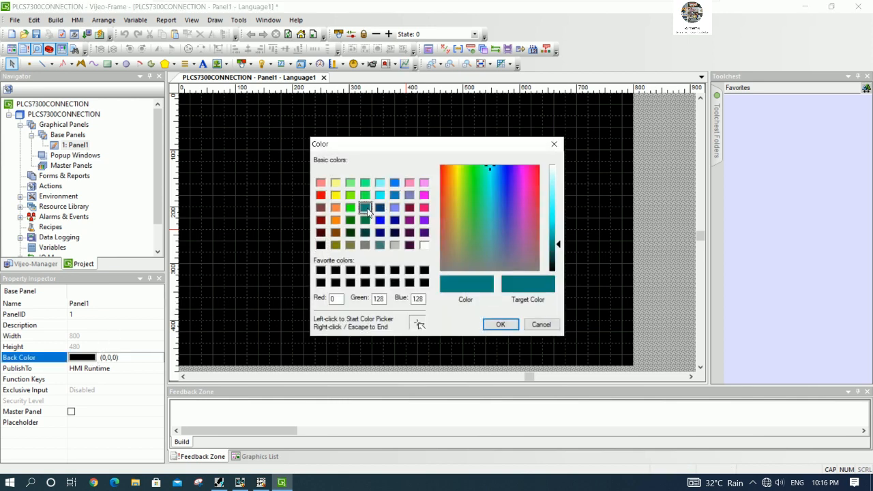
left_click(495, 326)
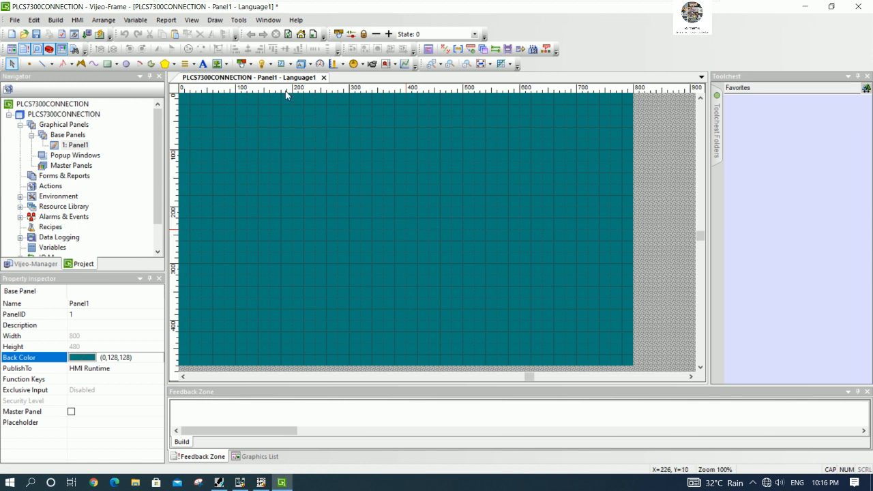
Add the text "WELCOME TO PLC S7-300 TUTORIAL" along the panel's upper edge, in a box about 760 wide and 40 high.
left_click(202, 64)
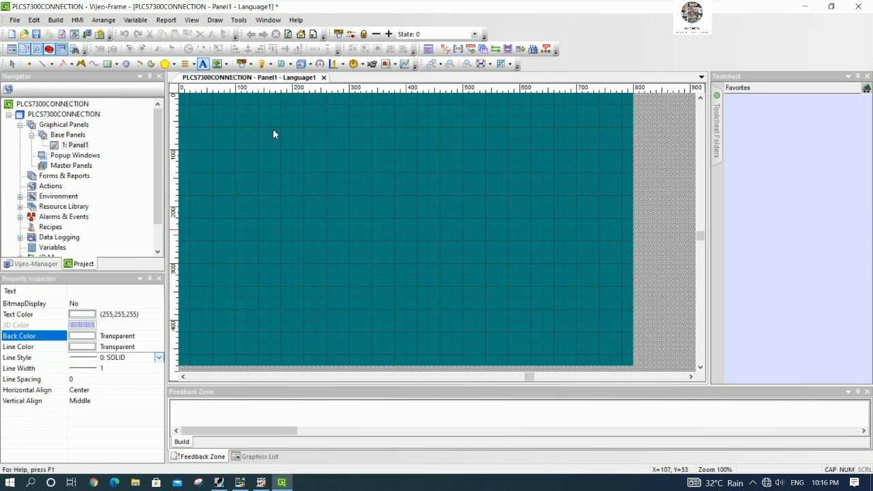
scroll(278, 131, "up", 2)
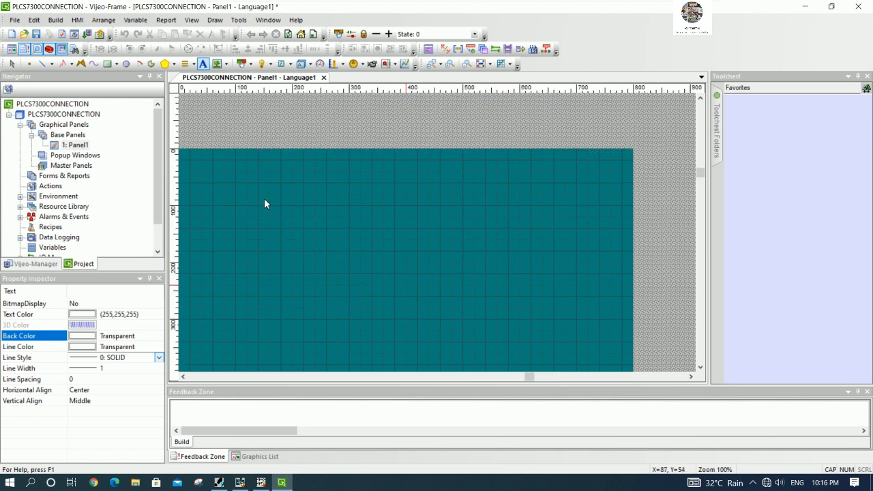
left_click(184, 376)
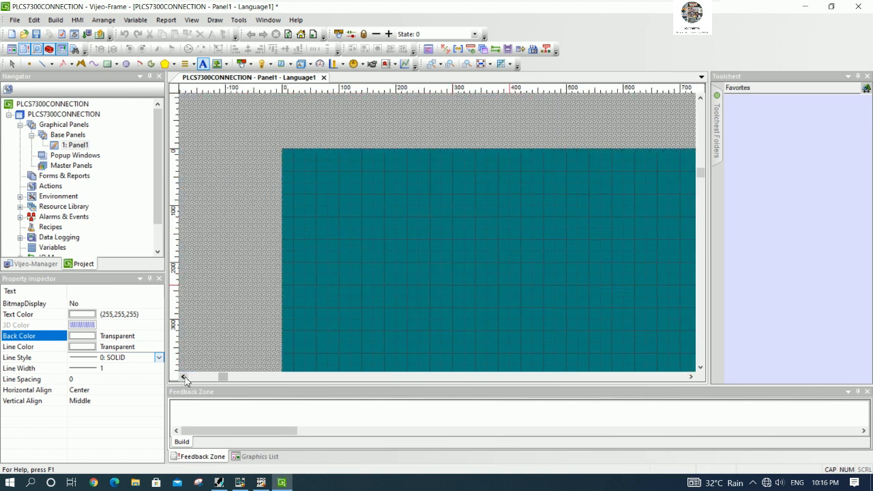
left_click(691, 377)
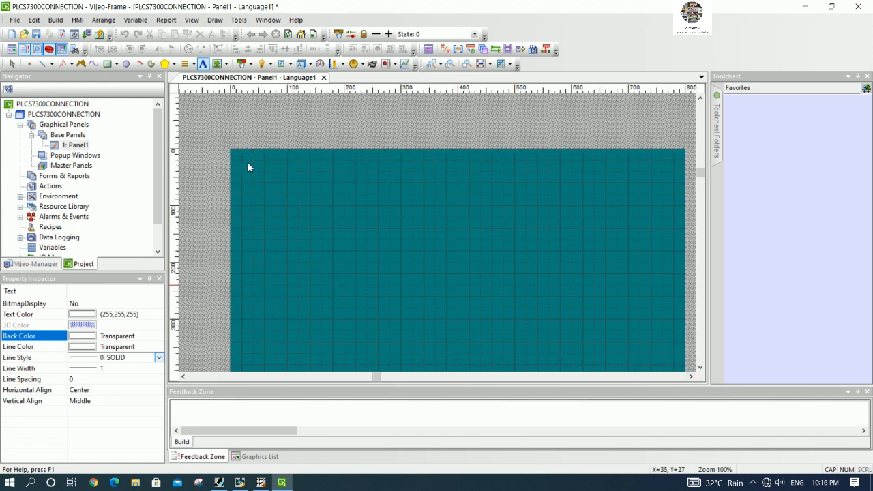
left_click_drag(241, 160, 680, 185)
left_click(674, 184)
type("WELCOME TO PLC S7-300 T")
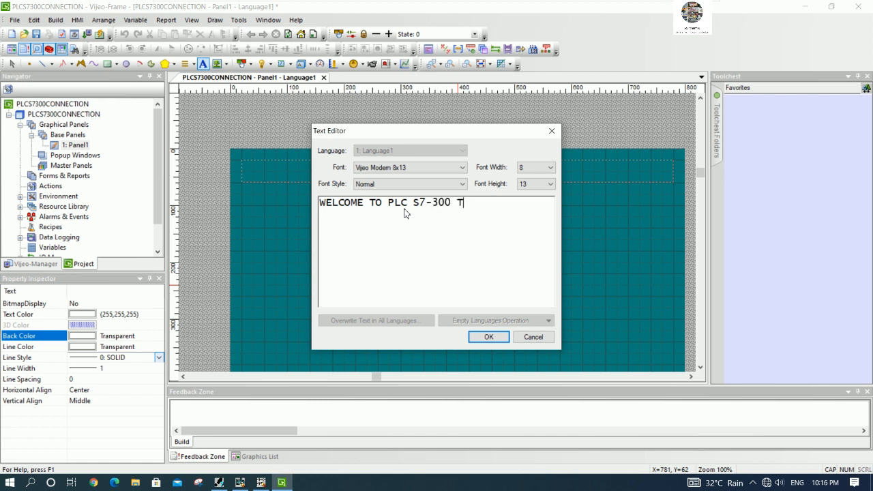
type("UTORIAL")
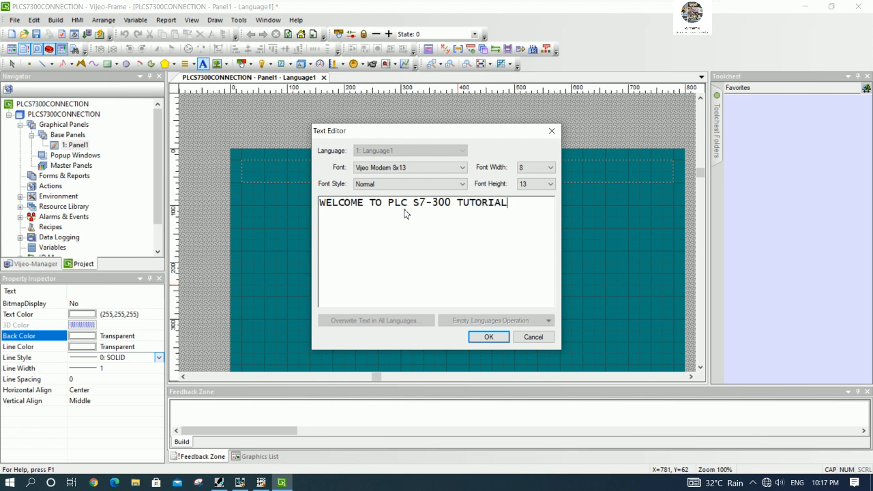
left_click(481, 339)
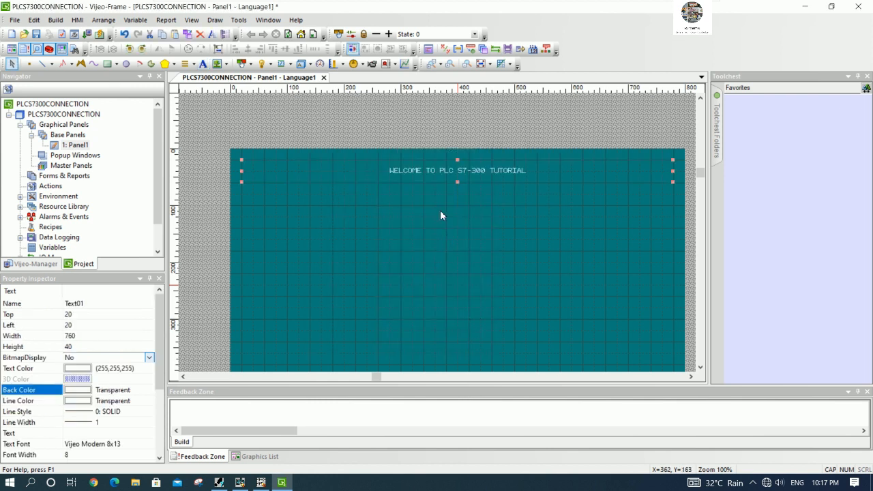
Change the welcome text's font to Vijeo Modern 28x50.
double_click(438, 169)
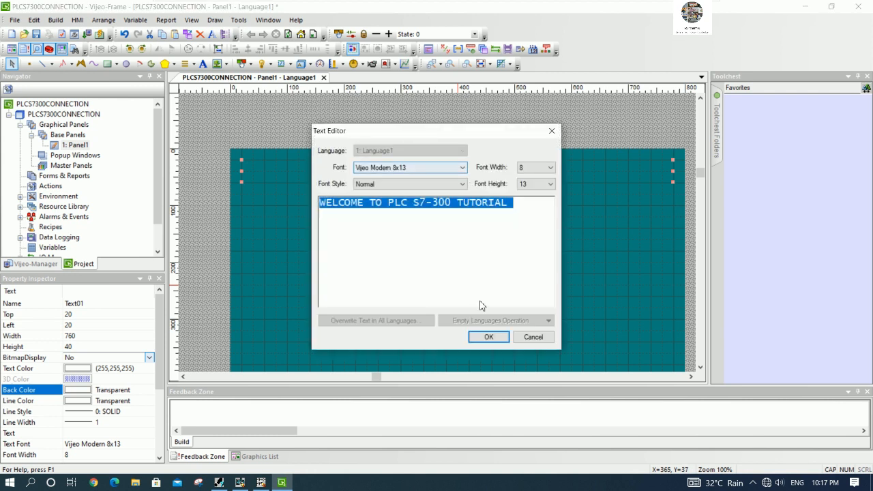
left_click(461, 167)
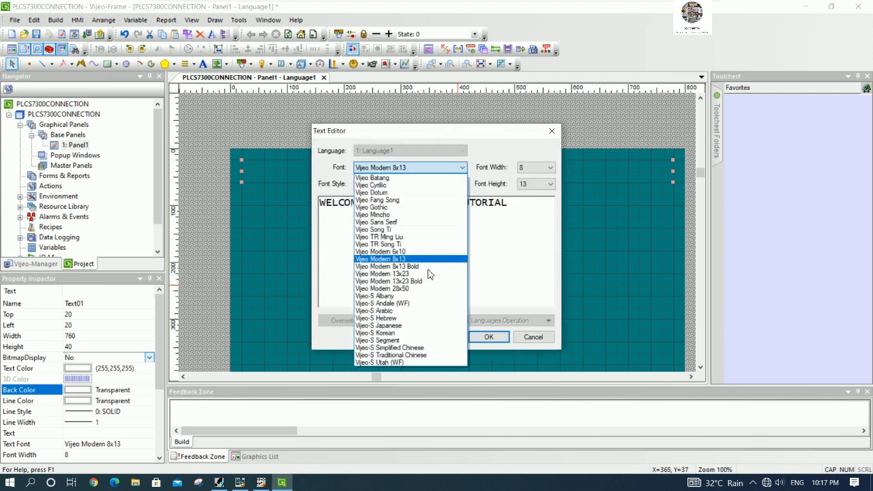
left_click(412, 289)
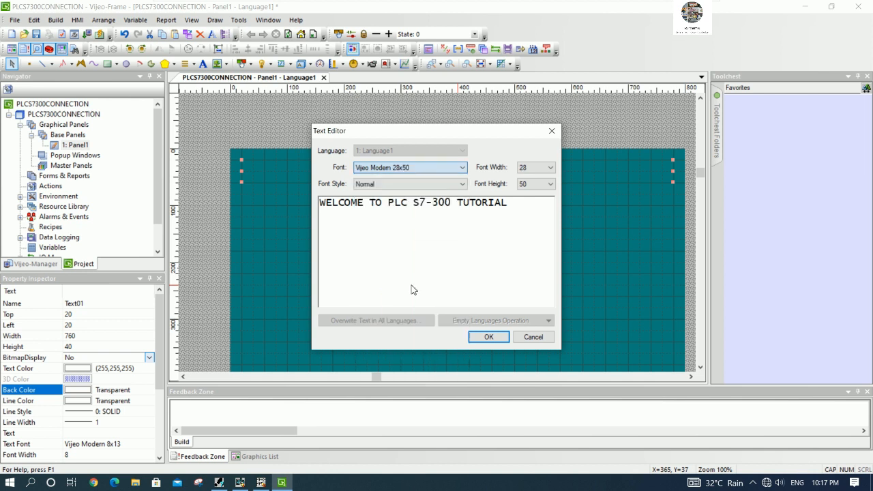
left_click(487, 337)
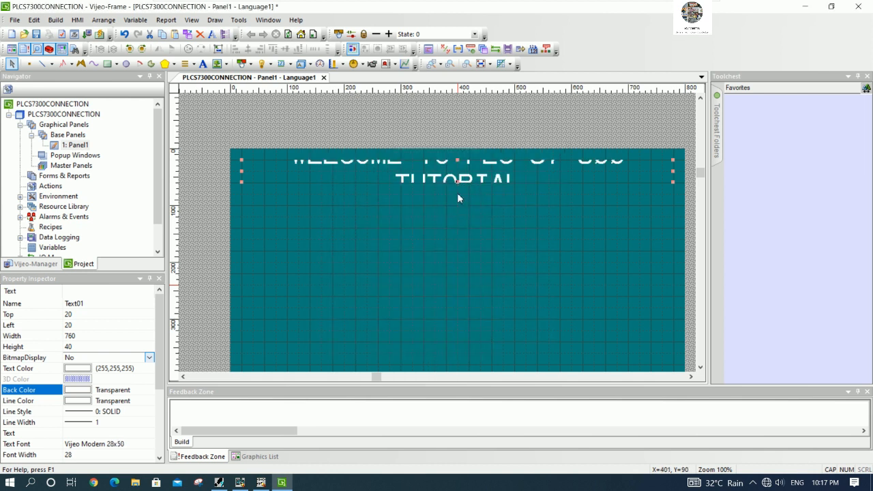
Enlarge the welcome text box to a height of 100 and nudge it up to a top position of 12.
left_click_drag(457, 182, 460, 213)
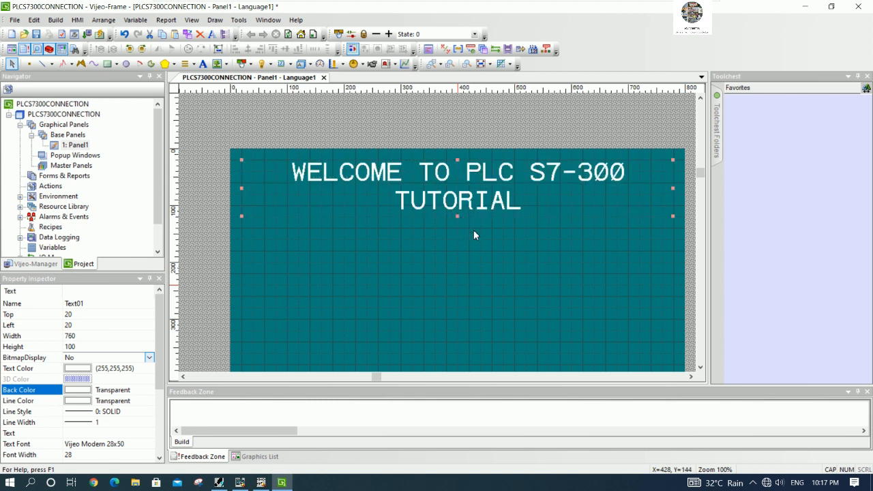
key("Up")
key("Up")
key("Up")
key("Up")
key("Up")
key("Up")
key("Up")
key("Up")
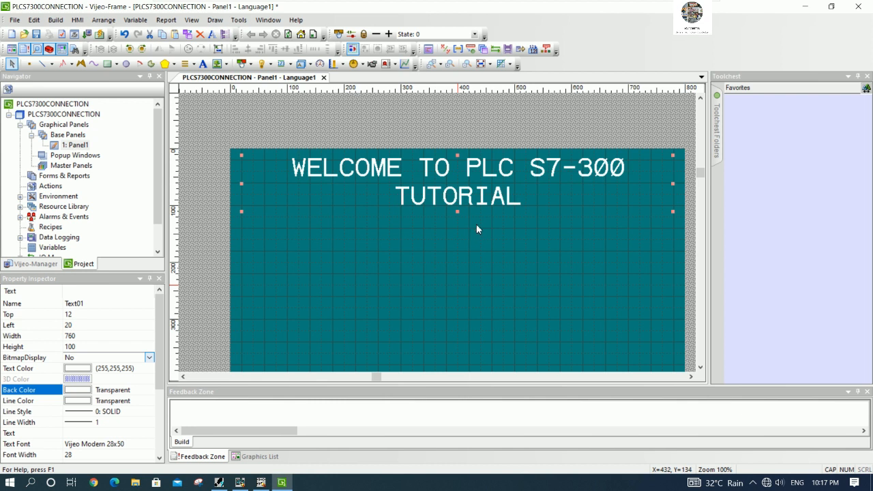
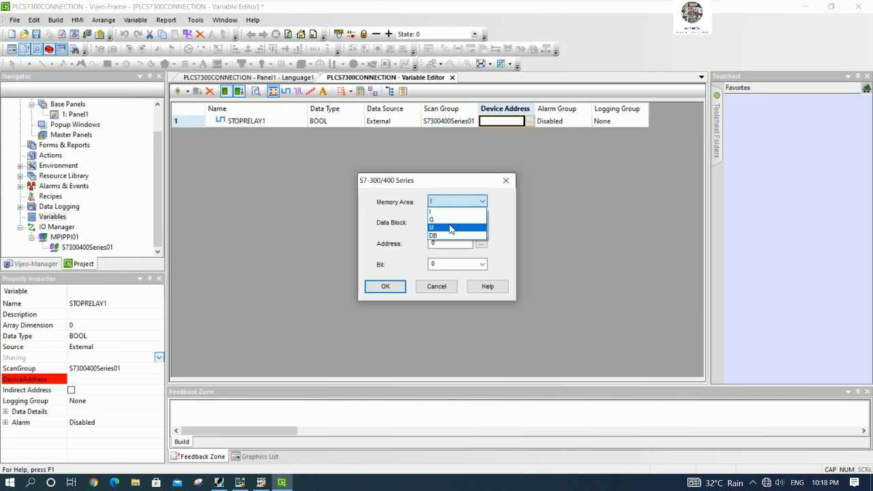
Set the device address of STOPRELAY1 to memory area M, address 0, bit 0.
left_click(450, 227)
left_click(443, 244)
left_click(430, 265)
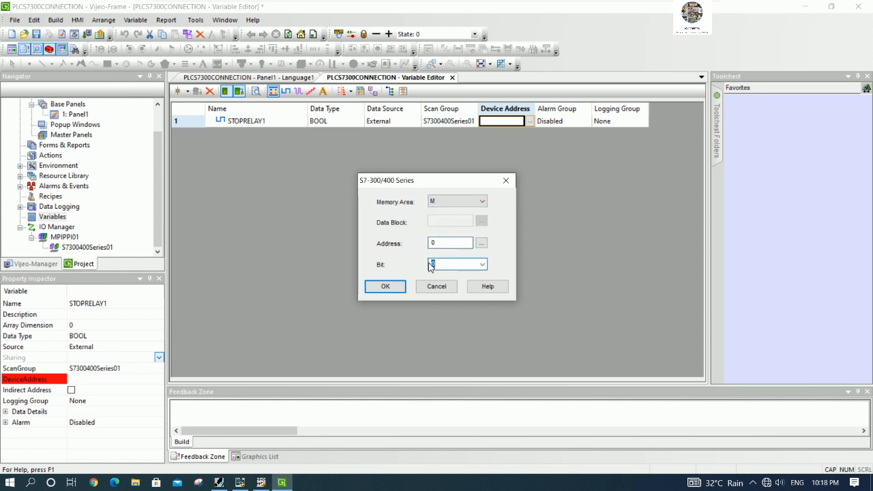
left_click(386, 286)
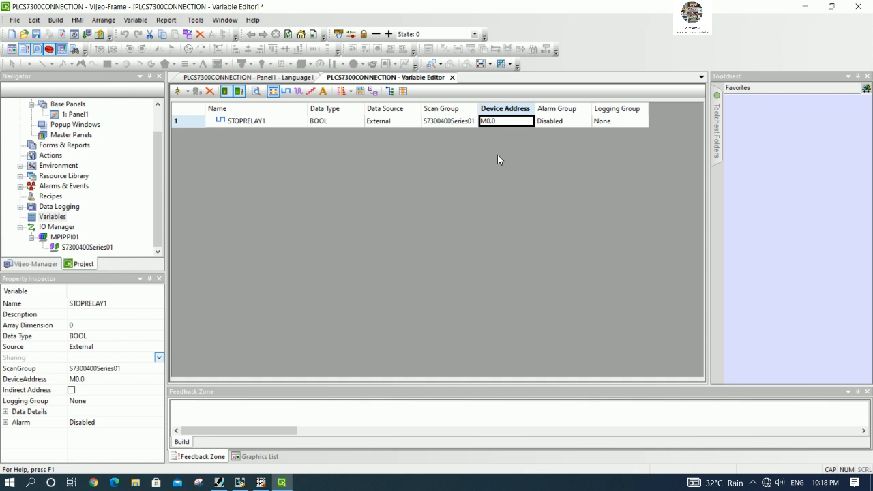
Add another external BOOL variable and name it STARTRELAY1.
left_click(189, 92)
left_click(195, 106)
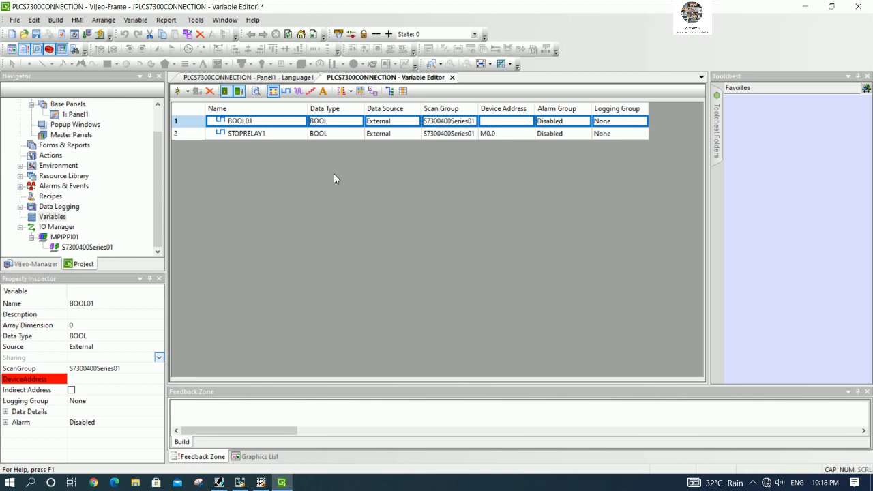
left_click(273, 121)
type("STARTRELAY")
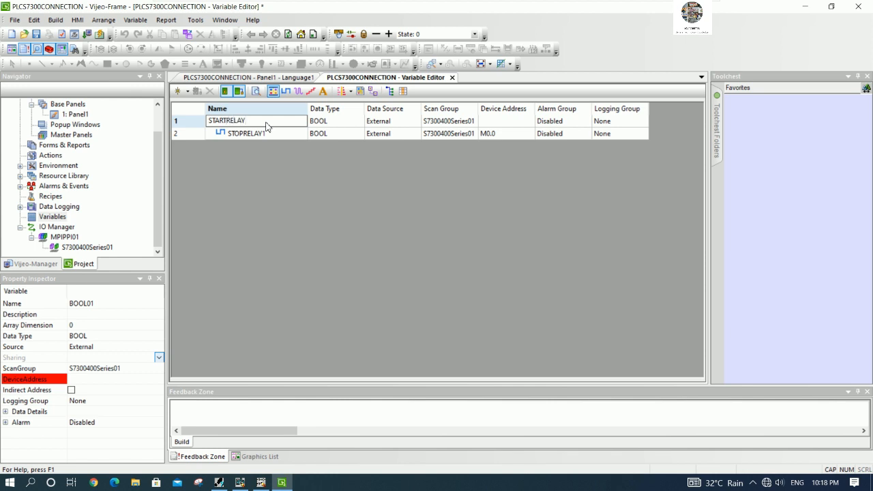
type("1")
key("Return")
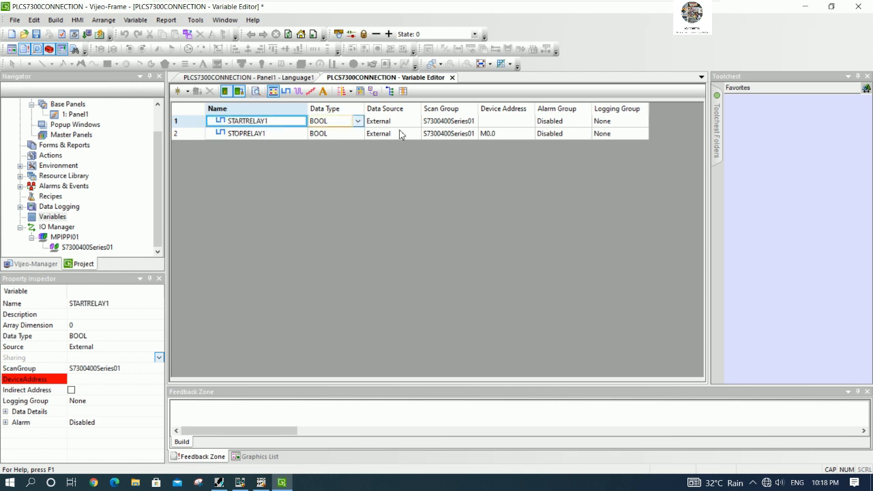
Set the device address of STARTRELAY1 to memory area M, address 0, bit 1.
left_click(502, 121)
left_click(530, 121)
left_click(481, 201)
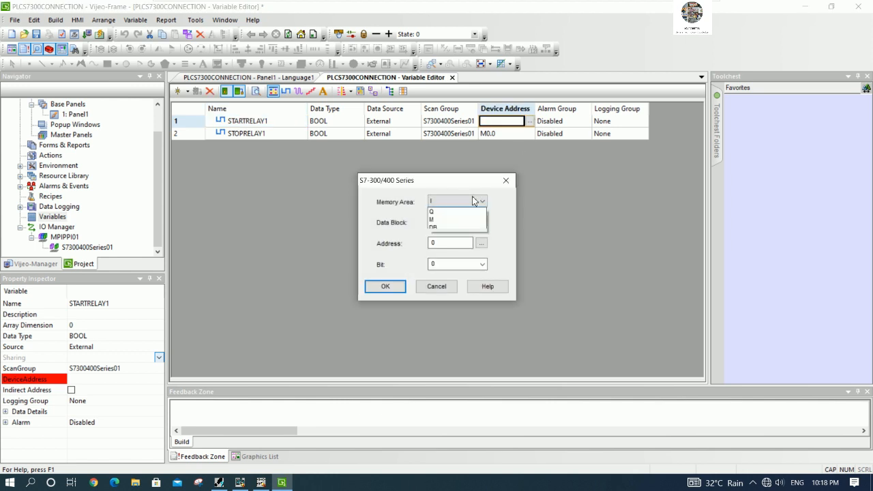
left_click(440, 228)
left_click(445, 264)
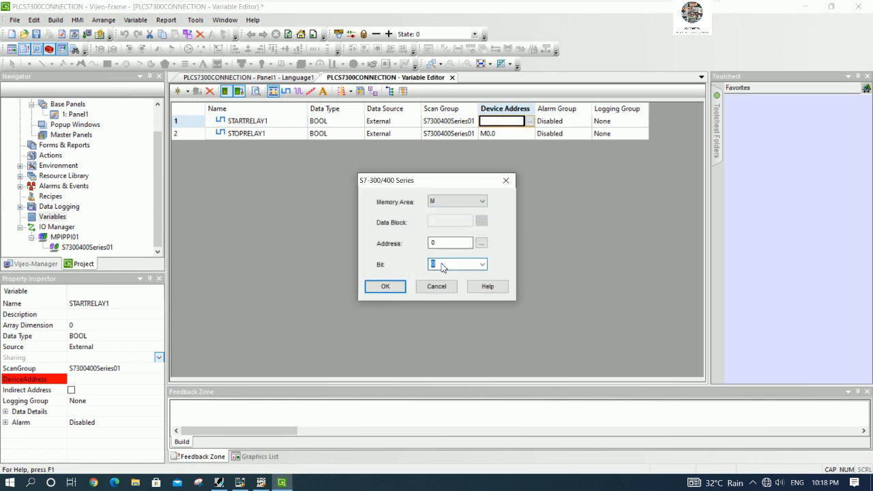
left_click(482, 264)
left_click(443, 281)
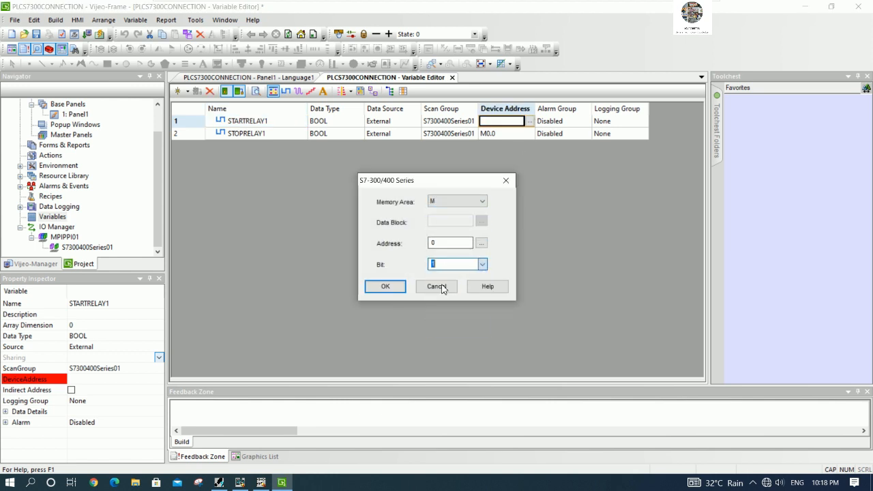
left_click(384, 287)
Check the motor addresses in the LAD/STL/FBD editor's Network 1, and add a BOOL variable named RELAY1STATUS in Vijeo Designer.
left_click(261, 482)
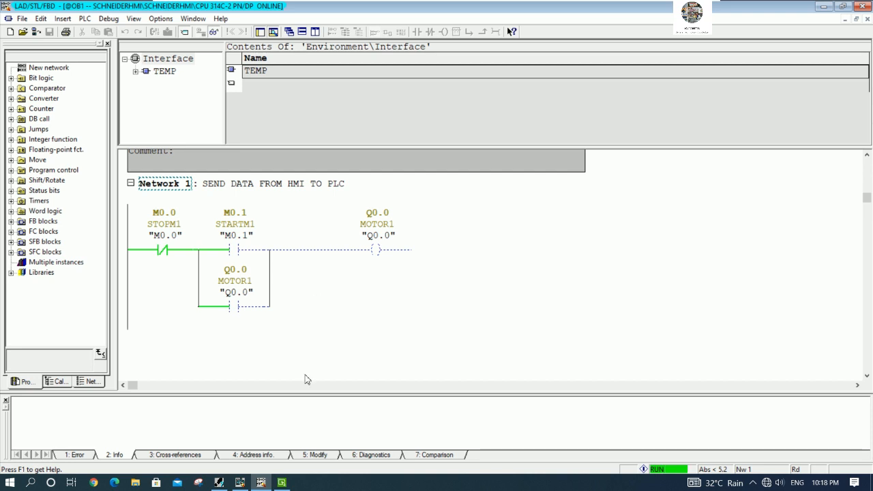
left_click(281, 483)
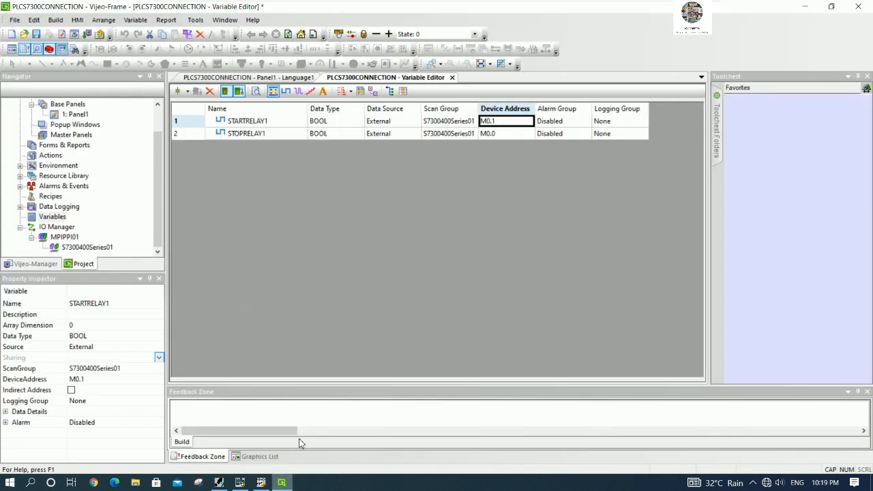
left_click(448, 179)
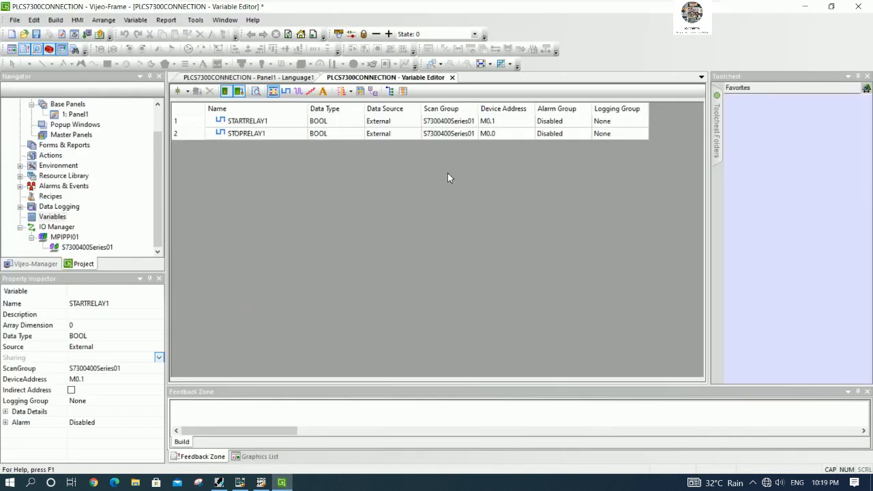
left_click(187, 91)
left_click(193, 106)
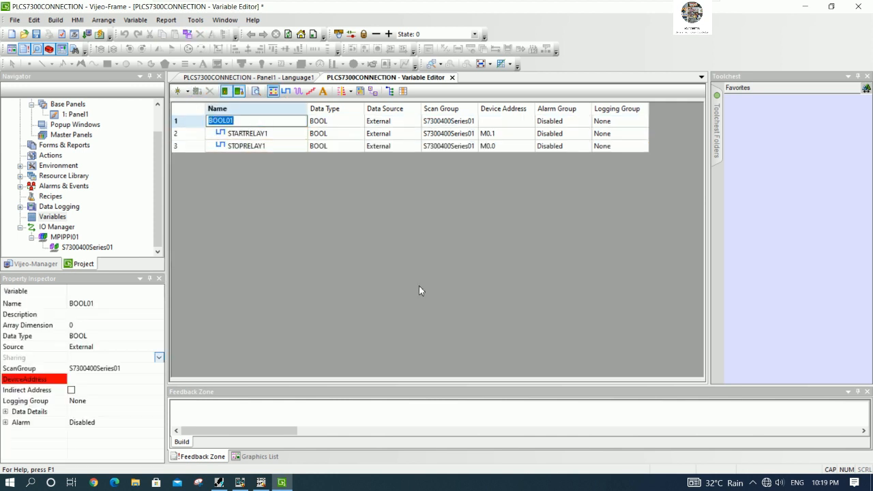
type("RE")
type("LAY1STATUS")
key("Return")
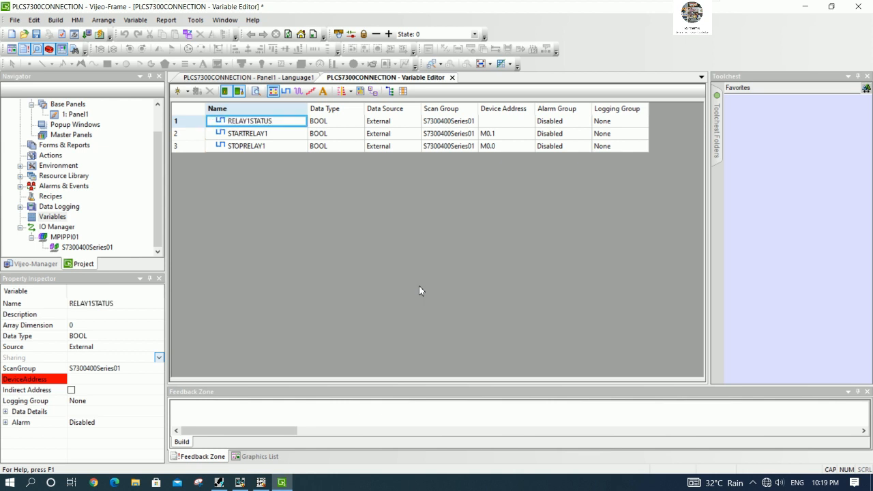
Set the device address of RELAY1STATUS to memory area Q, address 0, bit 0.
left_click(505, 120)
left_click(529, 121)
left_click(471, 202)
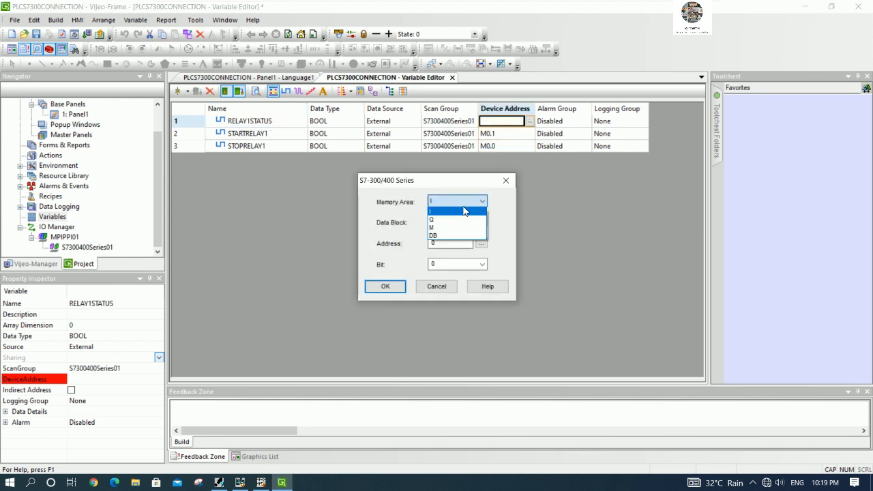
left_click(447, 219)
left_click(385, 286)
left_click(404, 218)
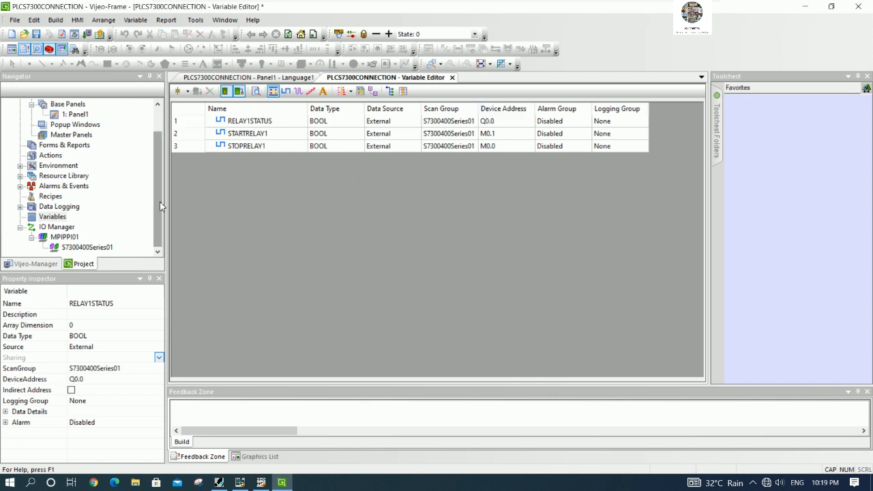
Choose the transmission speed in the MPIPPI01 driver configuration, accept the configuration, and save the project.
left_click(64, 238)
double_click(64, 239)
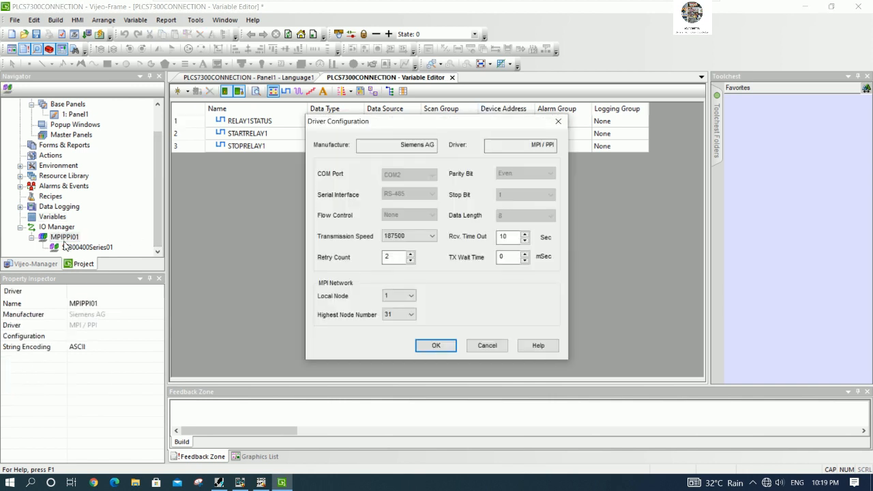
left_click(428, 238)
left_click(416, 247)
left_click(438, 346)
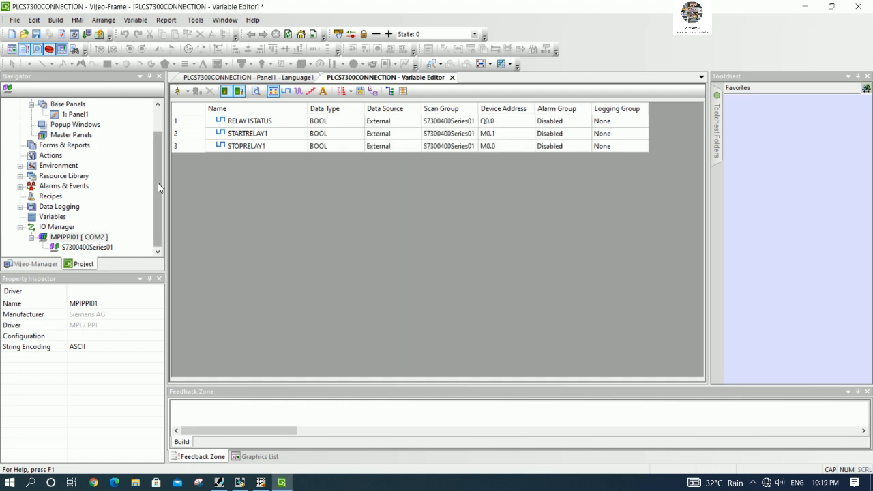
scroll(158, 182, "up", 1)
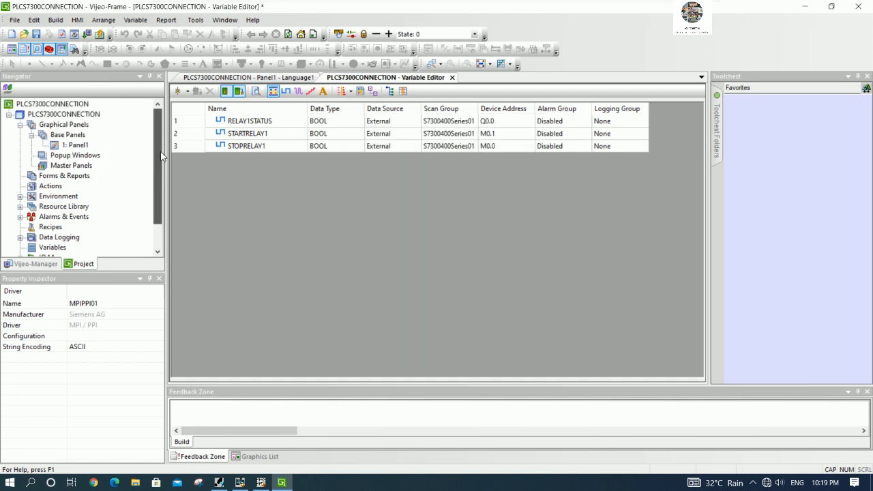
left_click(36, 34)
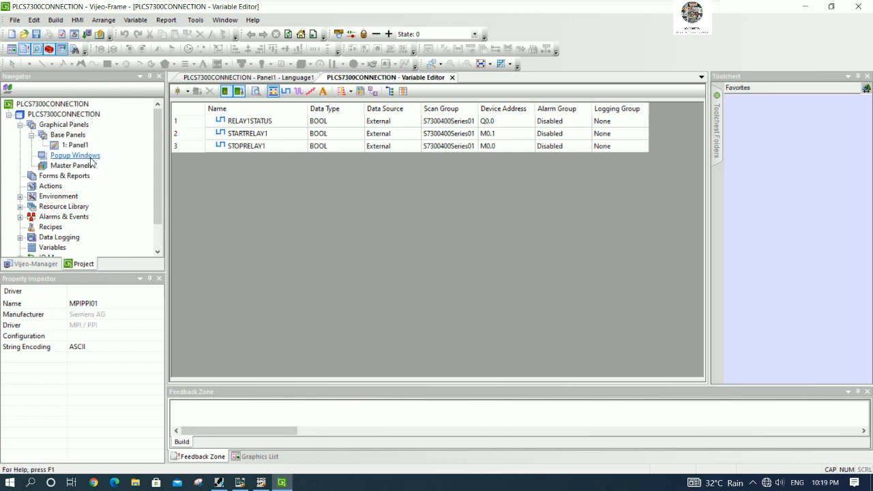
Draw a switch about 160 wide and 80 high near the lower-left corner of Panel1.
left_click(275, 79)
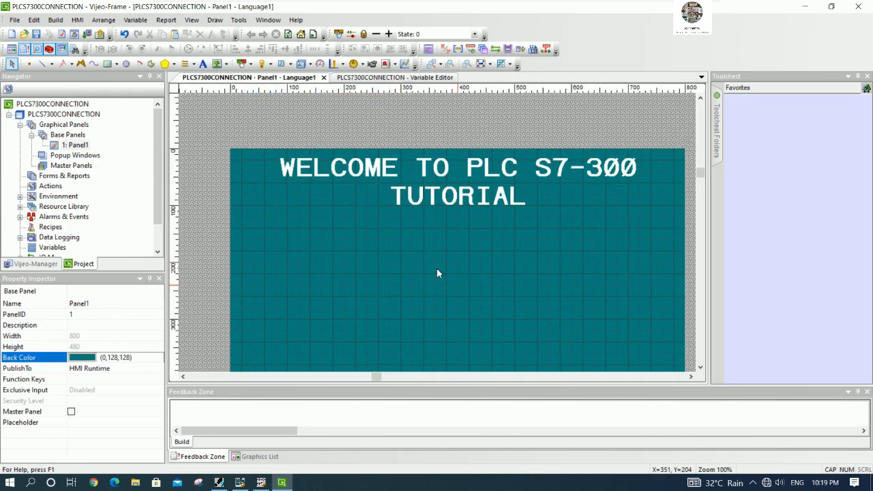
scroll(552, 265, "down", 3)
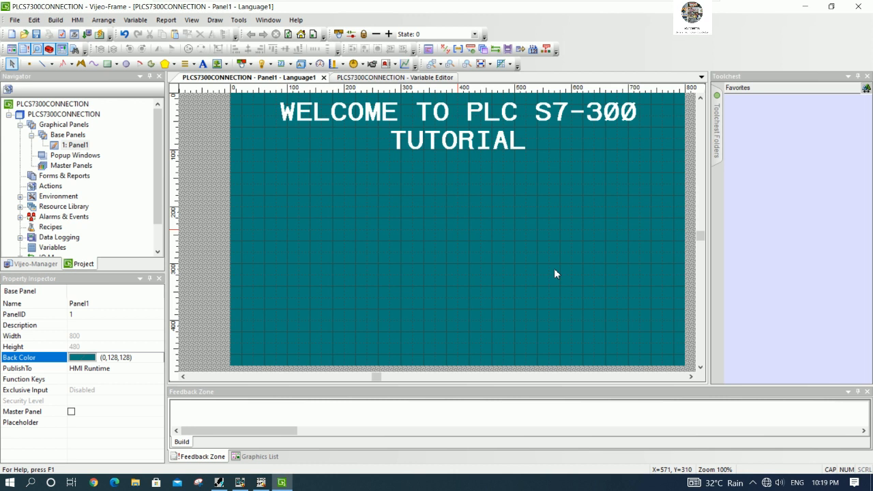
scroll(554, 270, "down", 2)
scroll(553, 271, "up", 2)
left_click(242, 64)
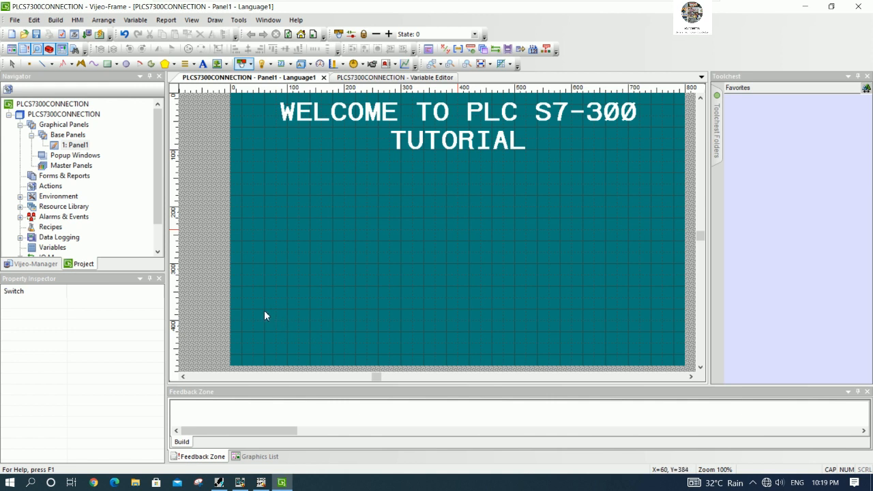
left_click_drag(265, 310, 356, 357)
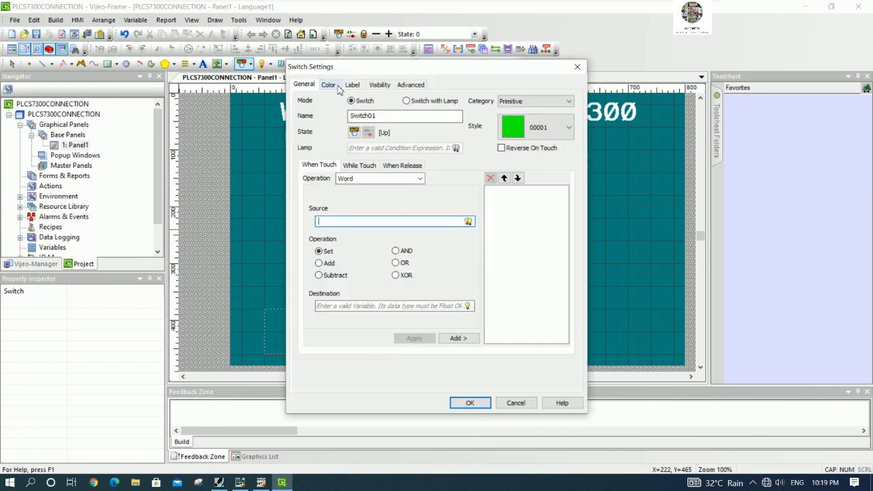
Give the new switch the static label "STOPR1" in the Vijeo Modern 13x23 Bold font.
left_click(352, 85)
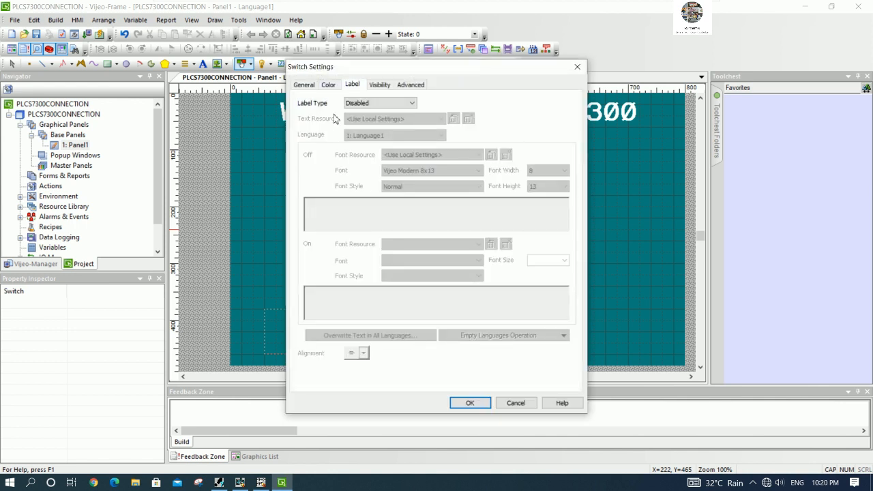
left_click(367, 107)
left_click(366, 121)
left_click(353, 219)
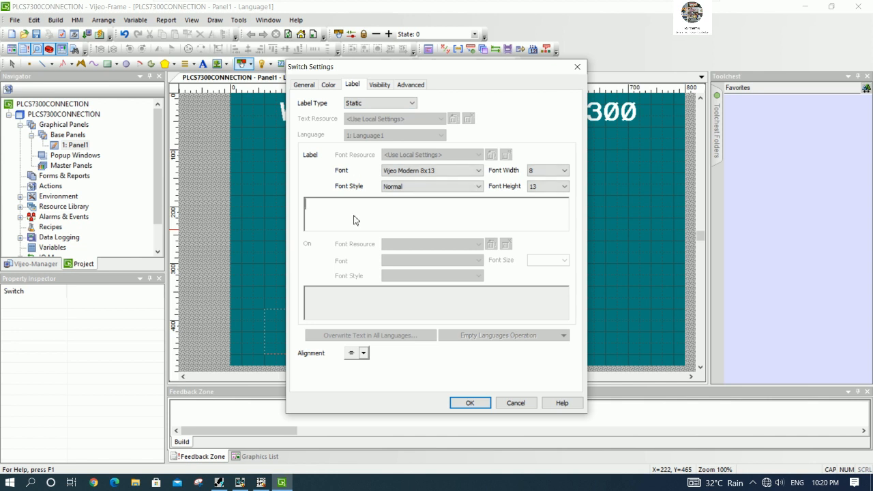
type("STOPR1")
left_click(457, 174)
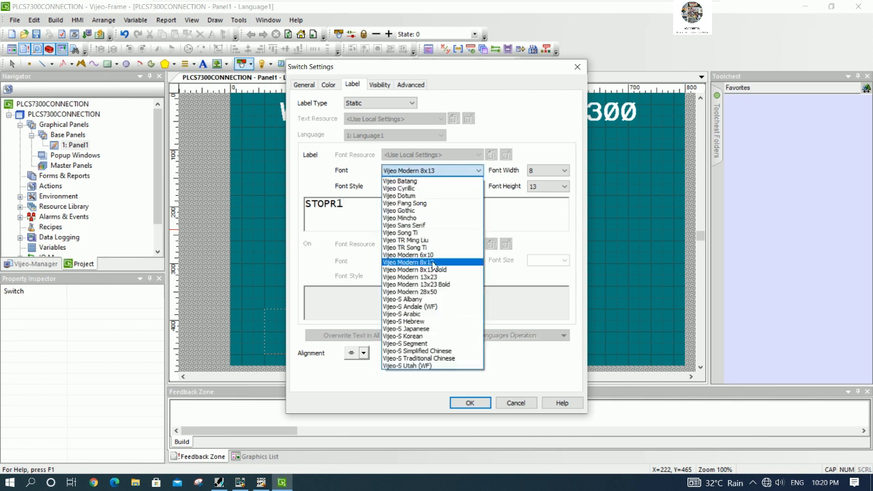
left_click(431, 285)
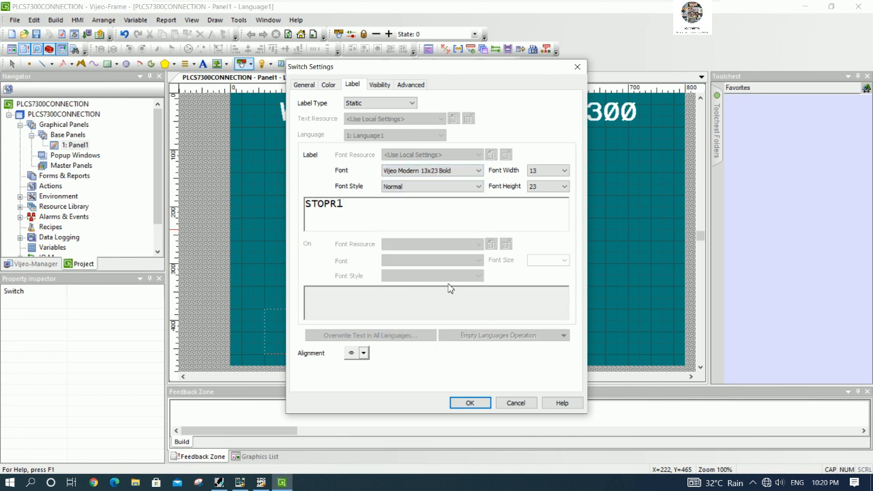
left_click(471, 403)
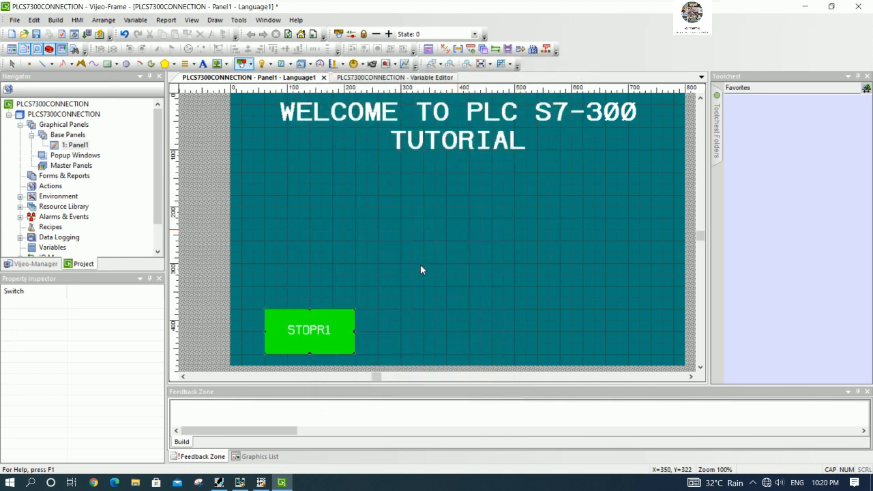
Move the STOPR1 switch toward the panel's left edge, to a left position of 20 and a top position of 380.
left_click(399, 309)
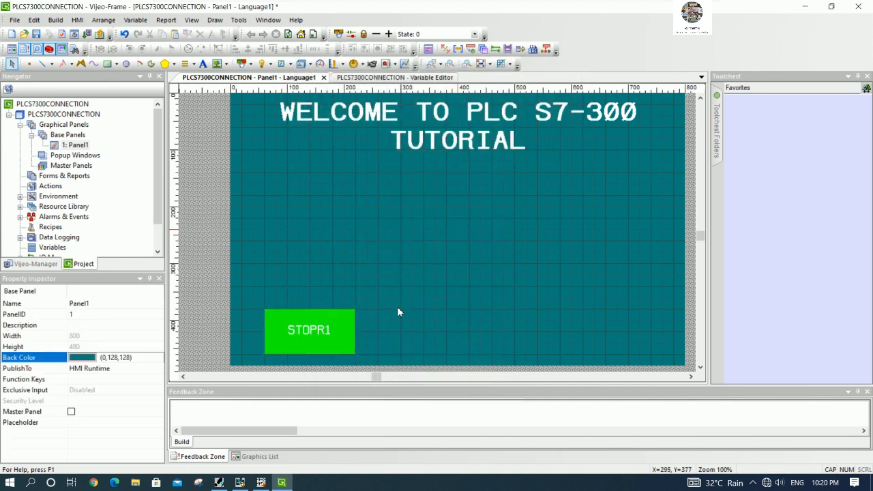
left_click(332, 324)
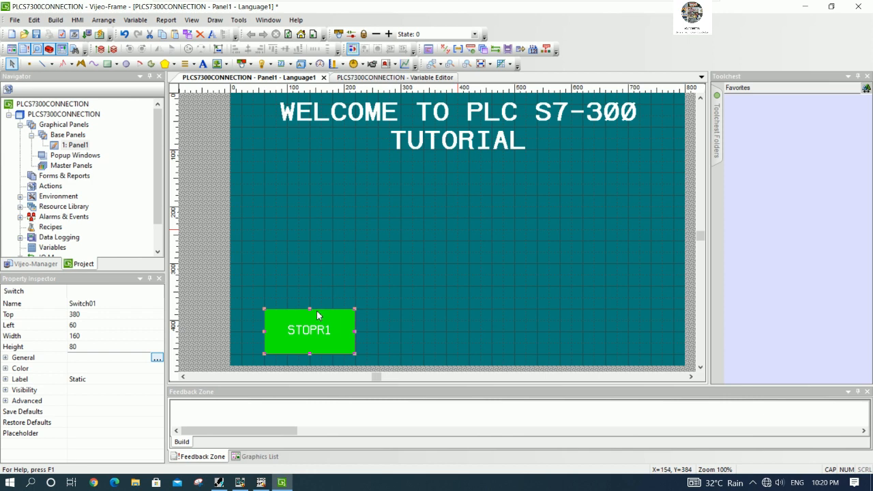
left_click_drag(307, 326, 284, 327)
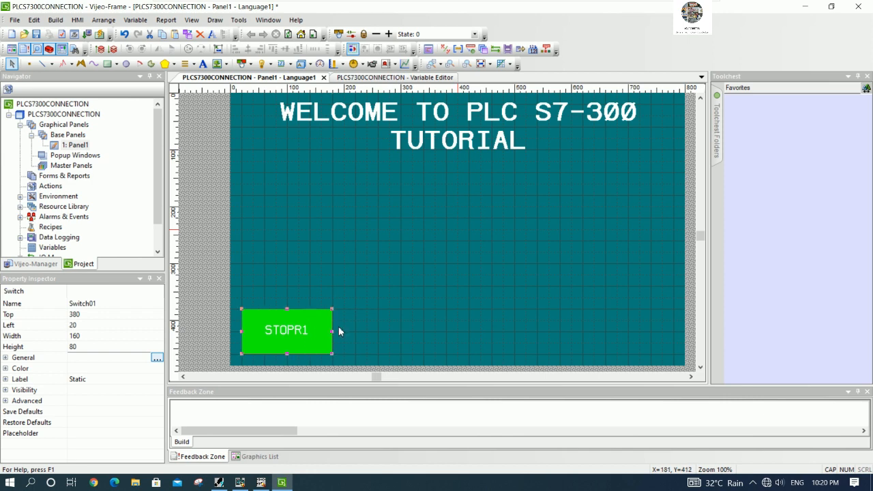
left_click(347, 327)
Set the text color of the STOPR1 switch to black.
left_click(306, 325)
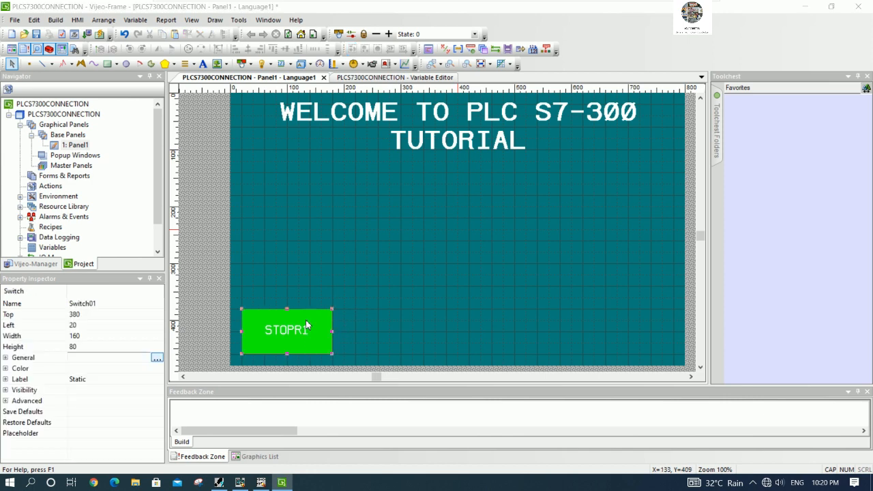
double_click(305, 320)
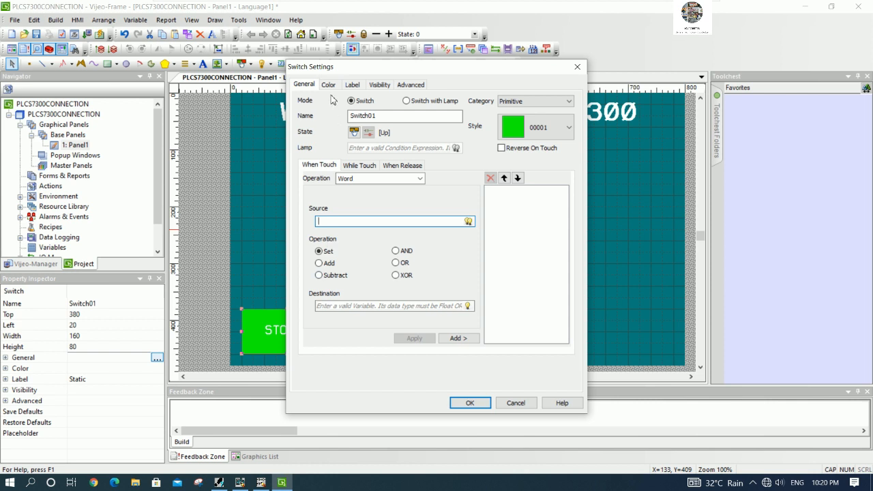
left_click(328, 85)
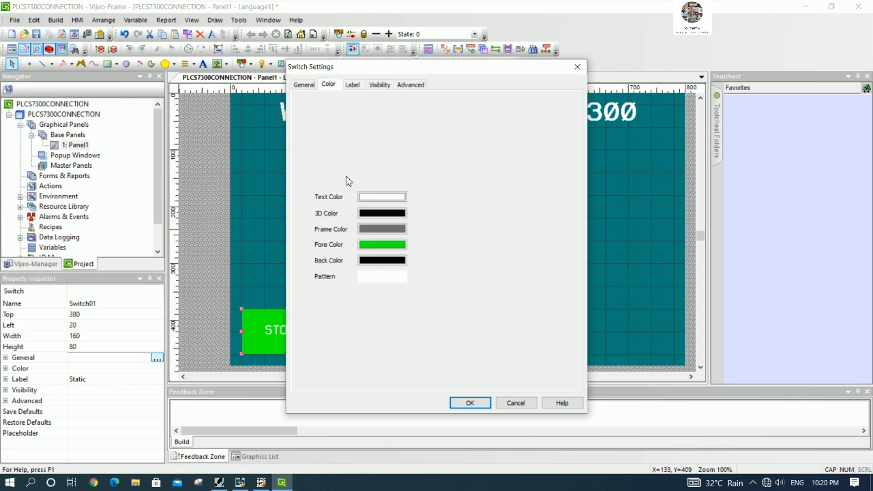
left_click(395, 200)
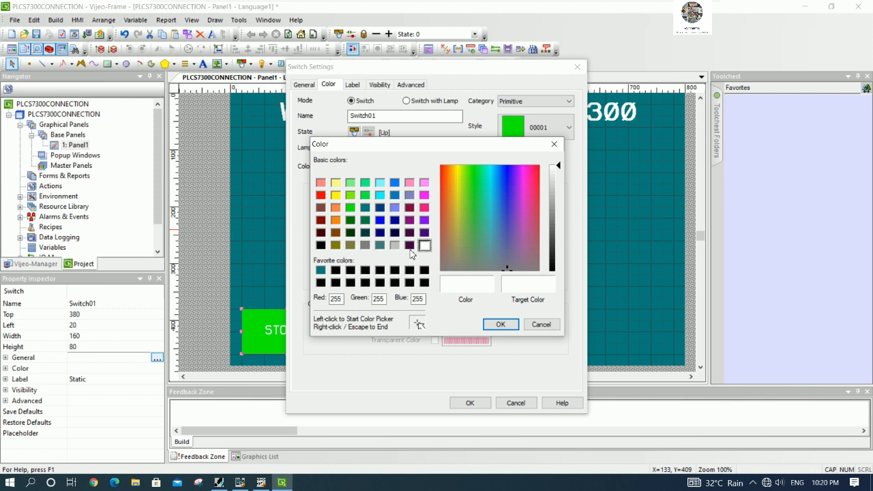
left_click(320, 283)
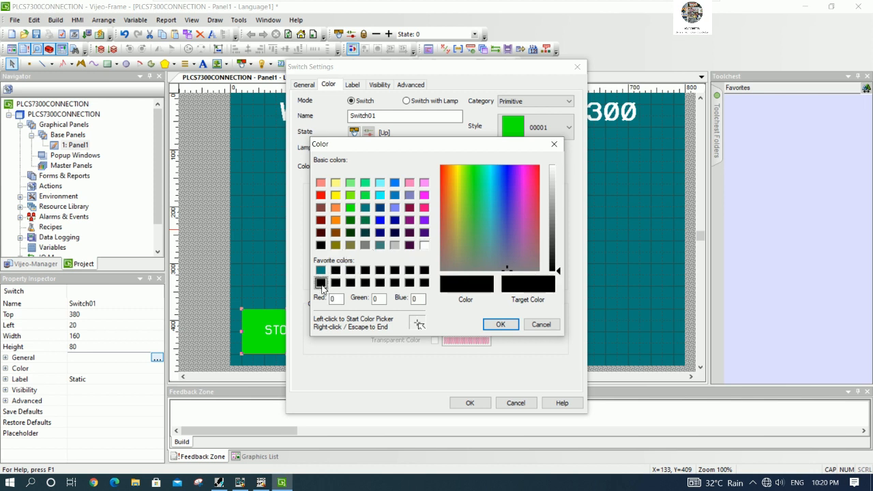
left_click(500, 324)
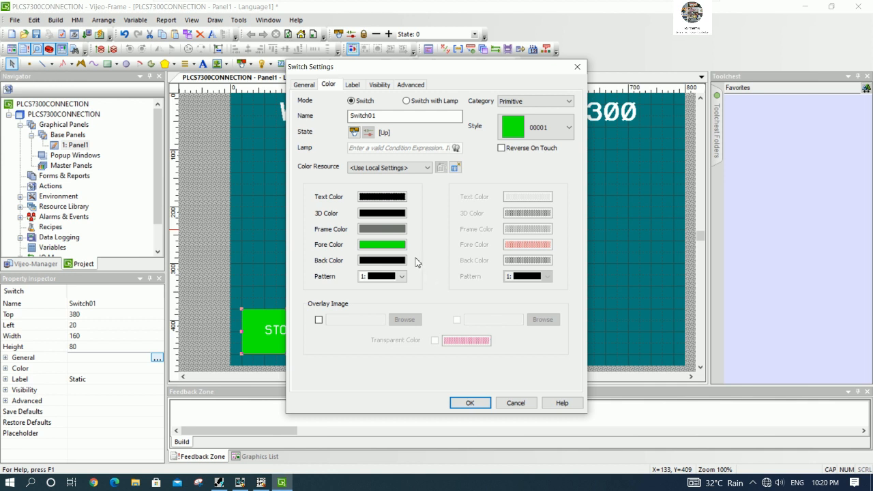
Set the STOPR1 switch's fore color to red (255, 0, 0) and accept the switch settings.
left_click(382, 244)
left_click(321, 195)
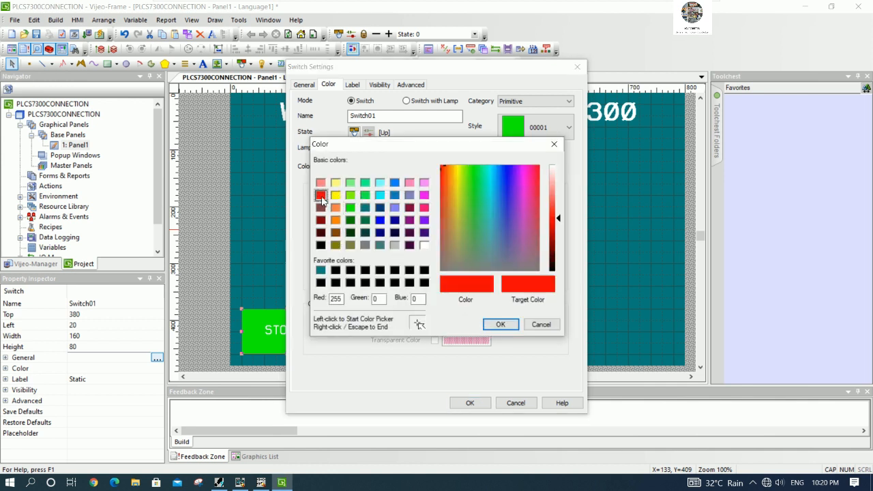
left_click(500, 324)
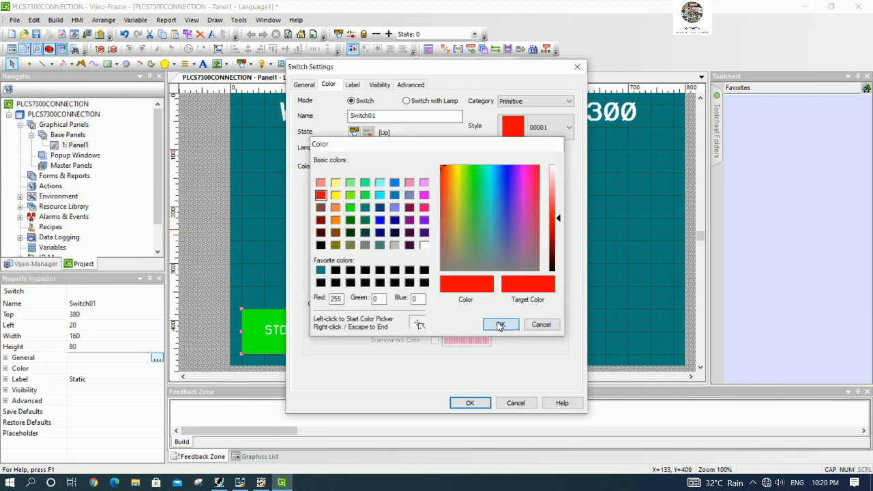
left_click(471, 404)
left_click(415, 308)
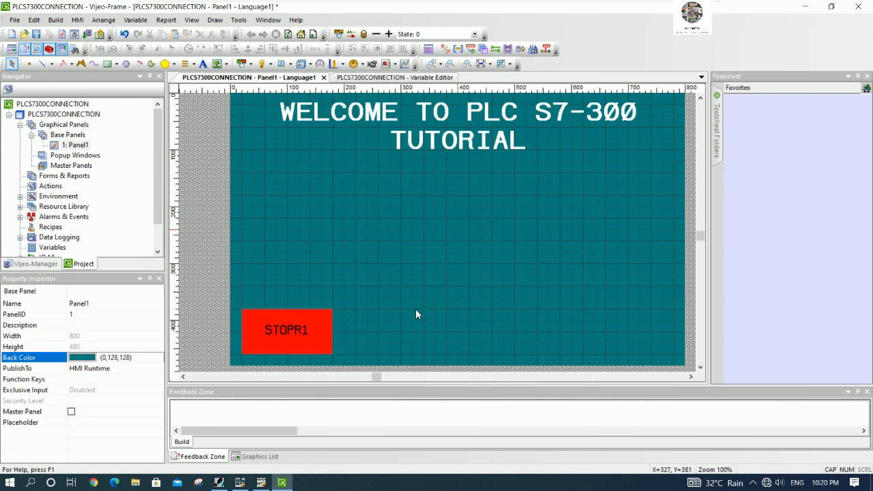
Change the red switch's static label text to "STOP R1", with a space before R1.
left_click(311, 326)
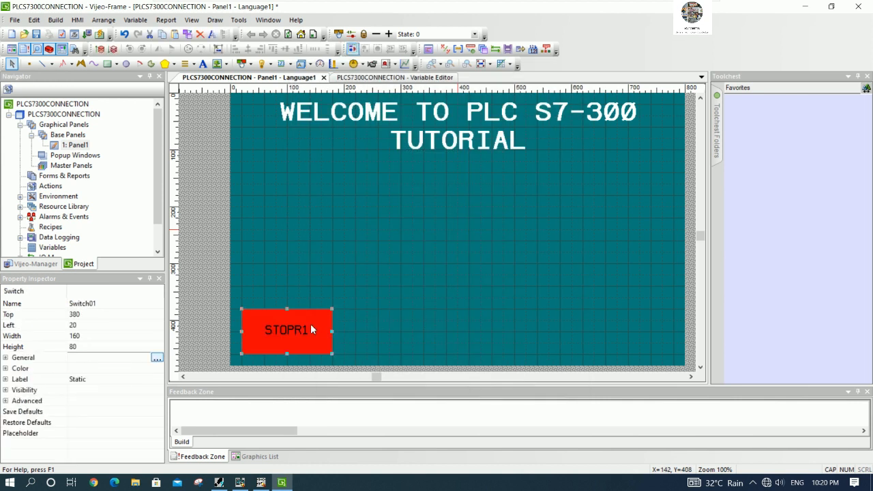
left_click(403, 322)
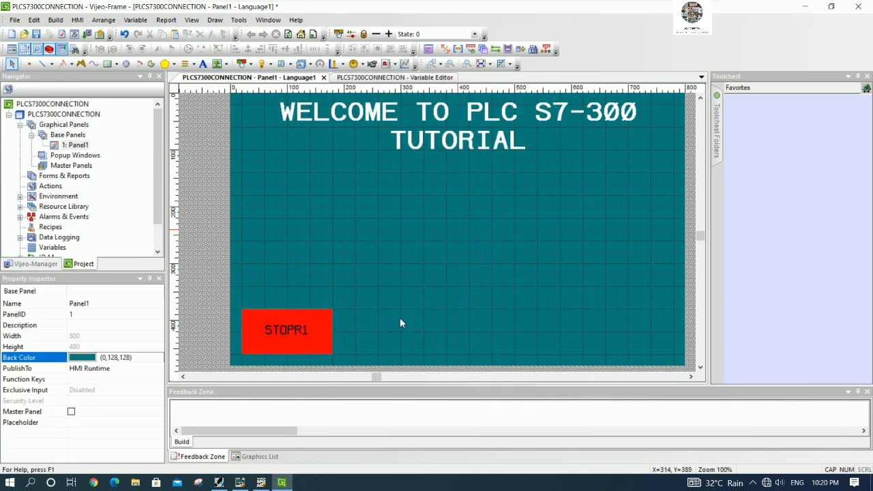
left_click(320, 334)
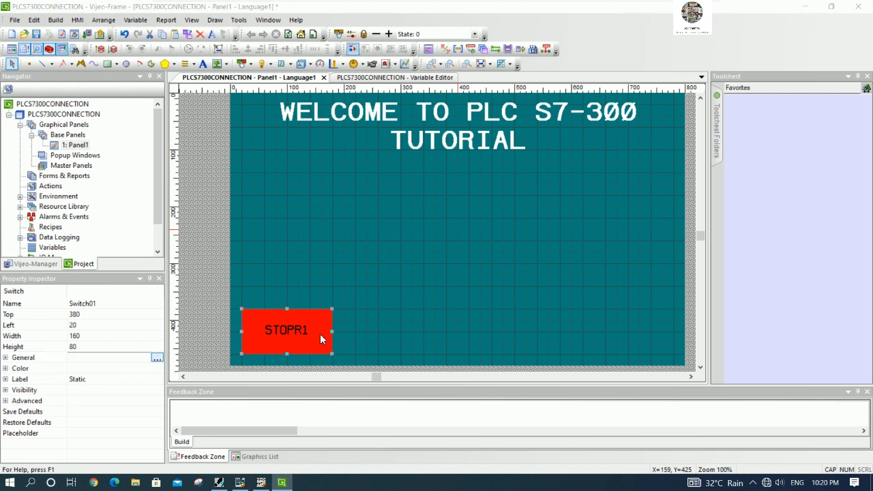
double_click(320, 334)
left_click(352, 85)
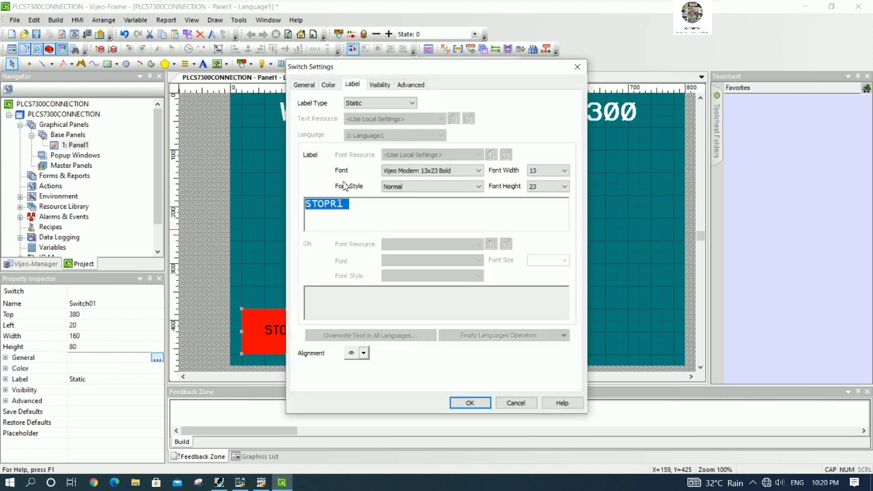
left_click(330, 204)
left_click(468, 403)
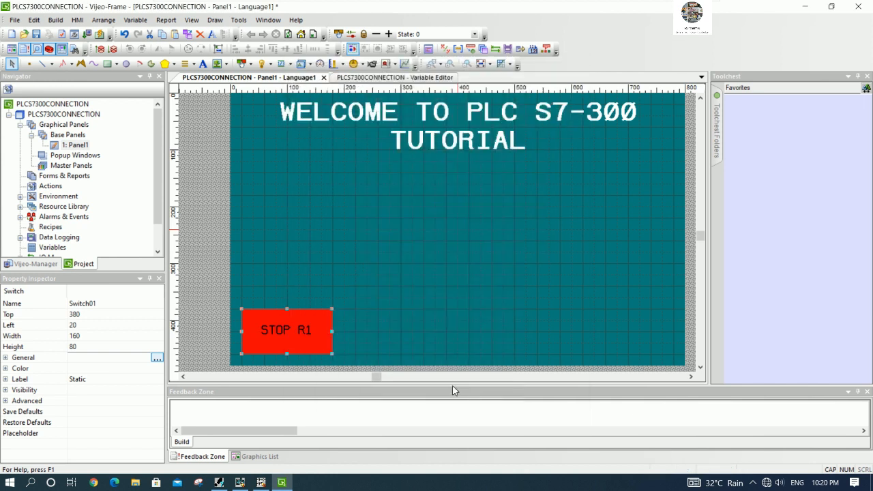
left_click(417, 326)
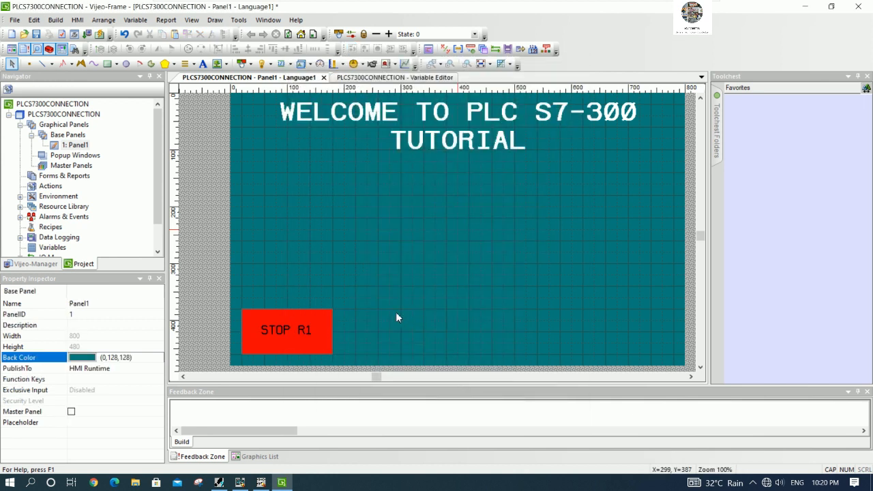
Select the STOP R1 switch and bring up its available editing commands.
left_click(307, 328)
right_click(308, 328)
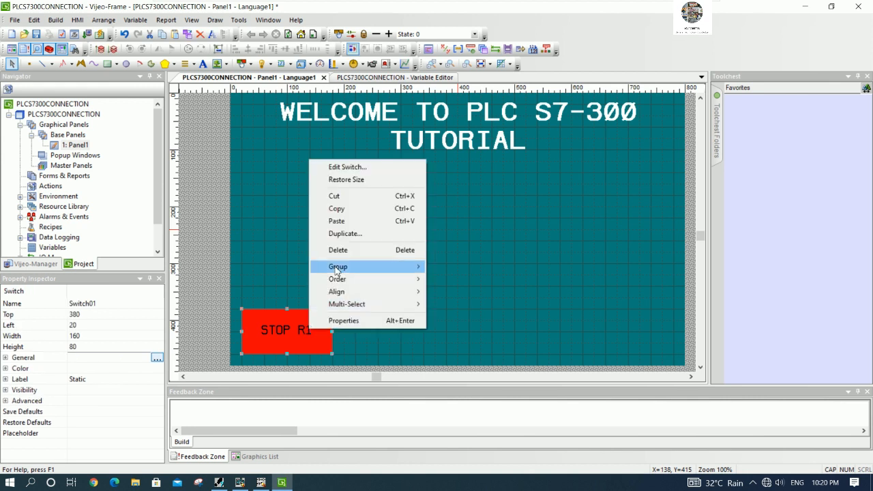
Copy the STOP R1 switch, paste it, and place the duplicate beside the original at Left 200, Top 380.
left_click(352, 214)
right_click(427, 257)
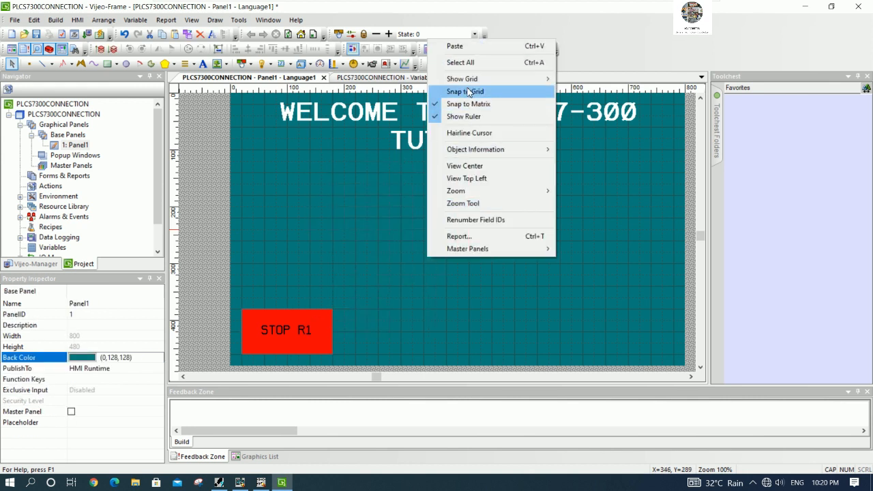
left_click(454, 45)
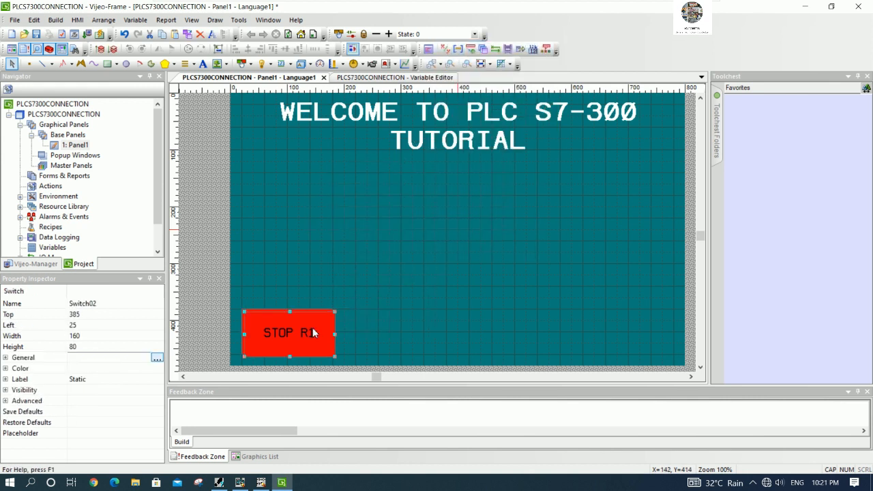
left_click_drag(312, 331, 412, 334)
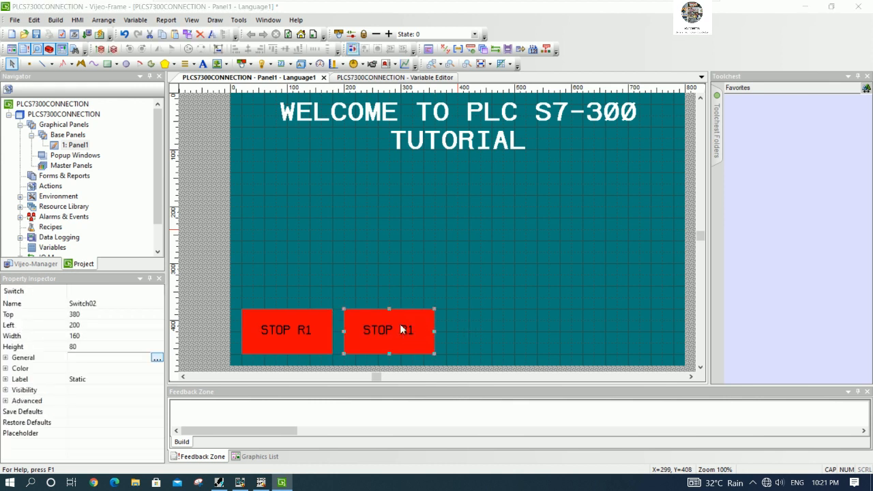
Change the duplicated switch's label text to START R1.
double_click(402, 330)
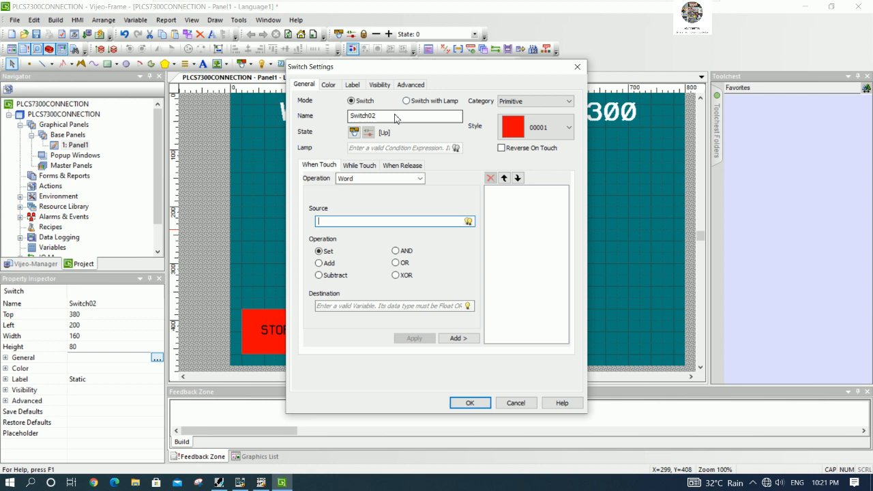
left_click(352, 85)
left_click(331, 212)
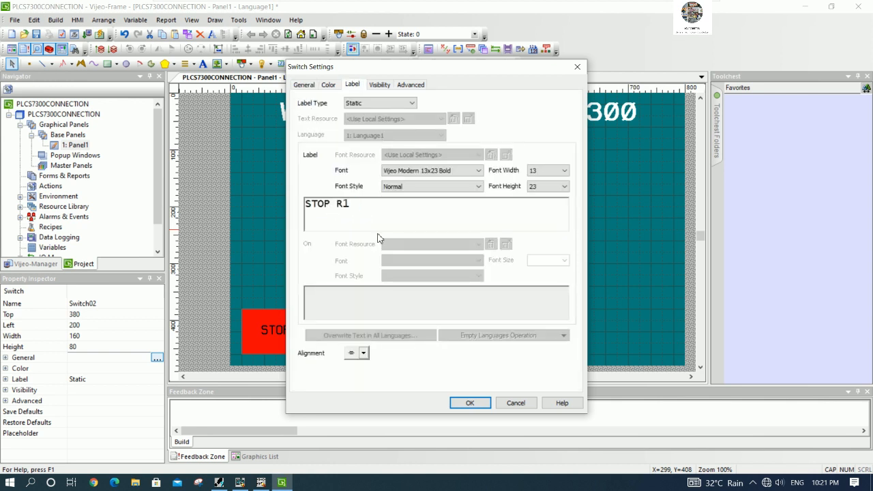
key("BackSpace")
key("BackSpace")
key("BackSpace")
type("TART")
left_click(470, 402)
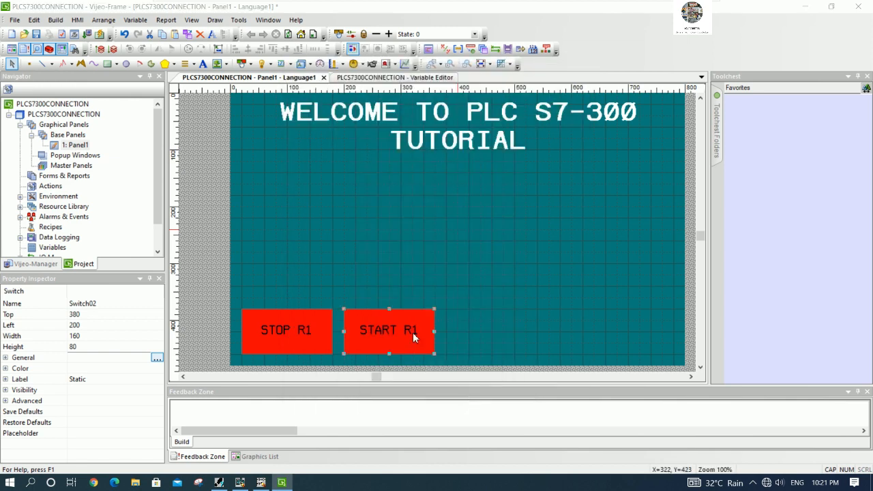
Set the START R1 switch's fore color to blue.
double_click(413, 332)
left_click(329, 84)
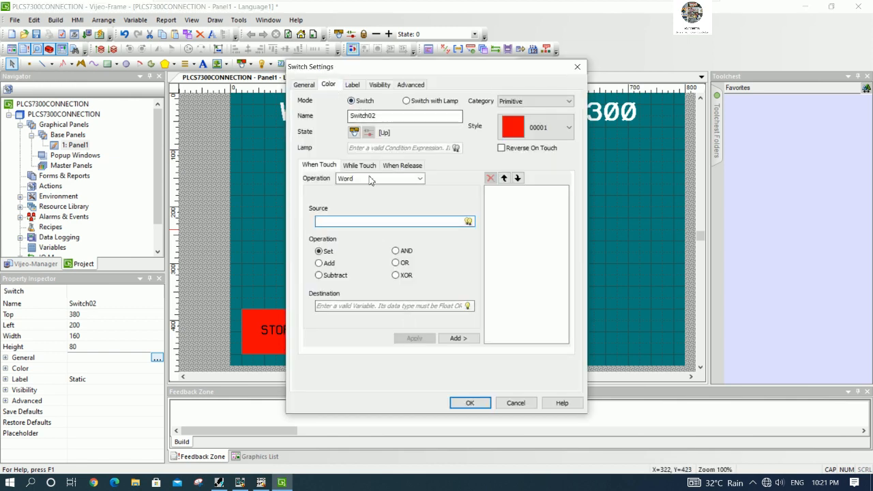
left_click(404, 245)
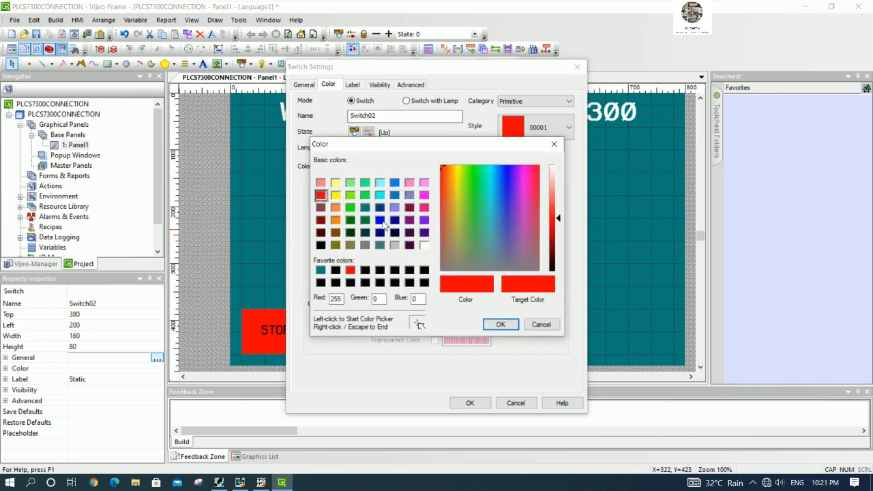
left_click(382, 222)
left_click(500, 324)
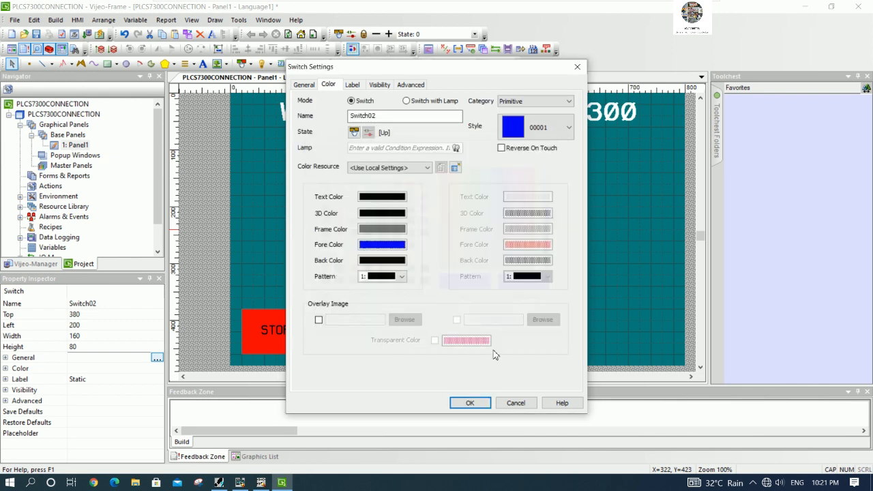
left_click(470, 402)
left_click(481, 300)
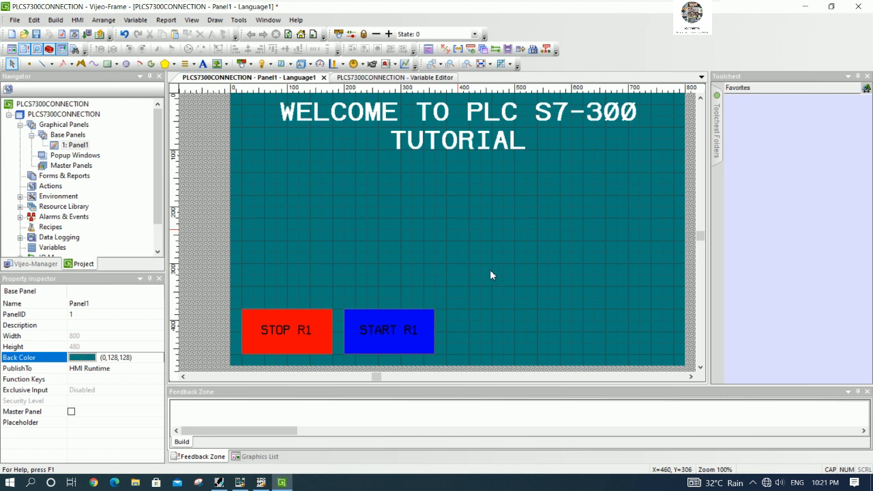
Draw a lamp about 200 wide and 100 high at about Left 100, Top 140, above the two switches.
left_click(261, 64)
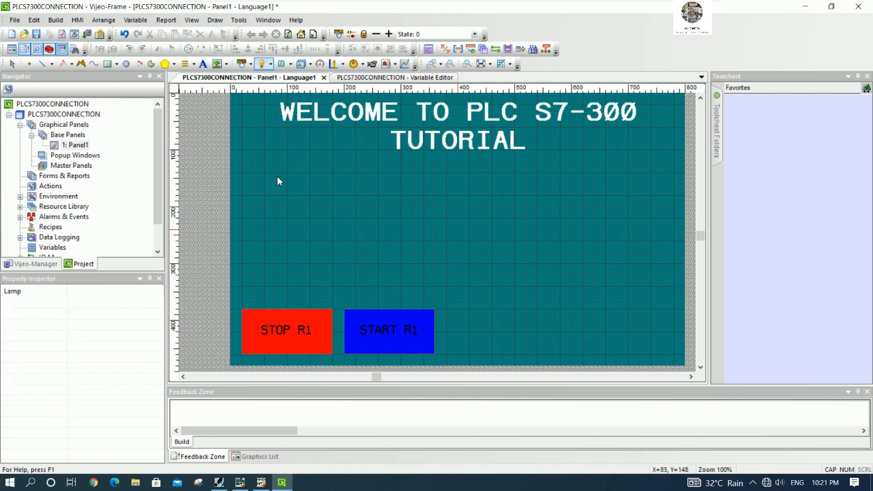
left_click_drag(289, 175, 388, 228)
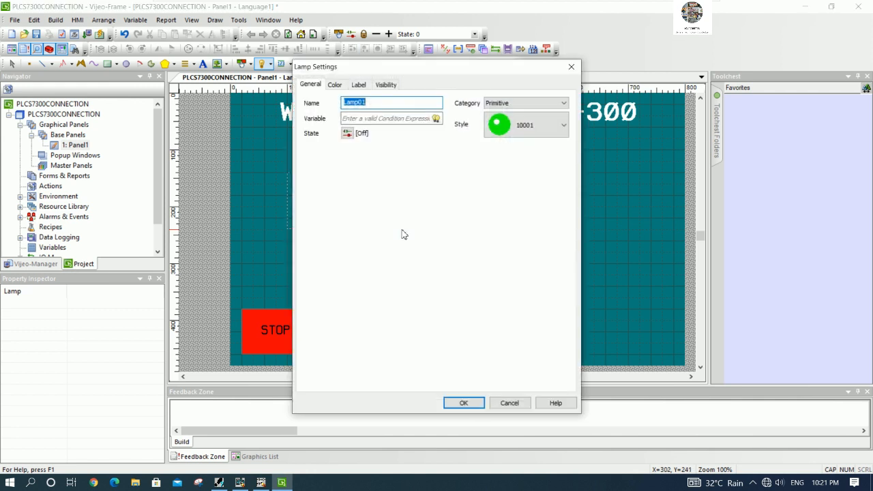
left_click_drag(420, 68, 545, 82)
Set the lamp's label type to On / Off, with RELAY1 OFF as the off text and RELAY1 ON as the on text.
left_click(455, 97)
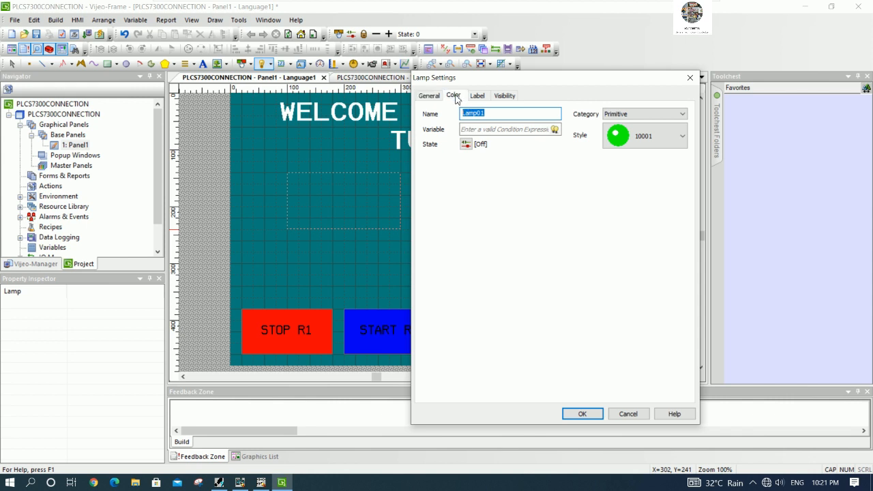
left_click(475, 97)
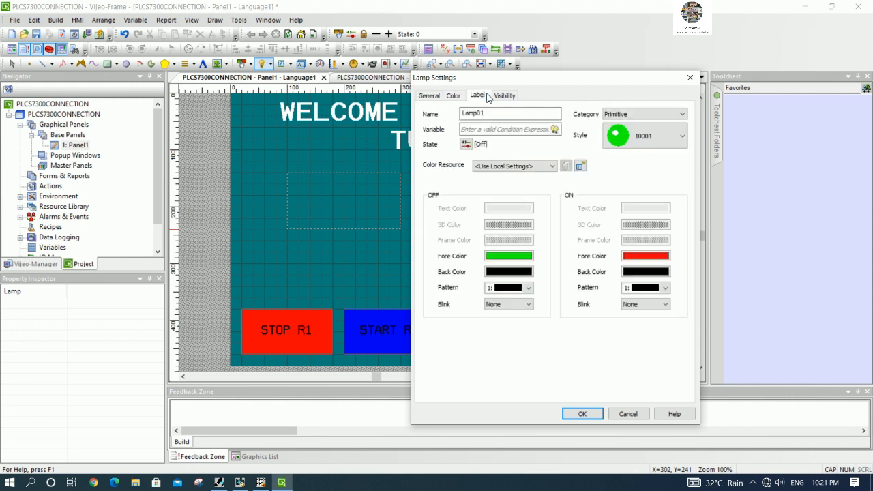
left_click(502, 115)
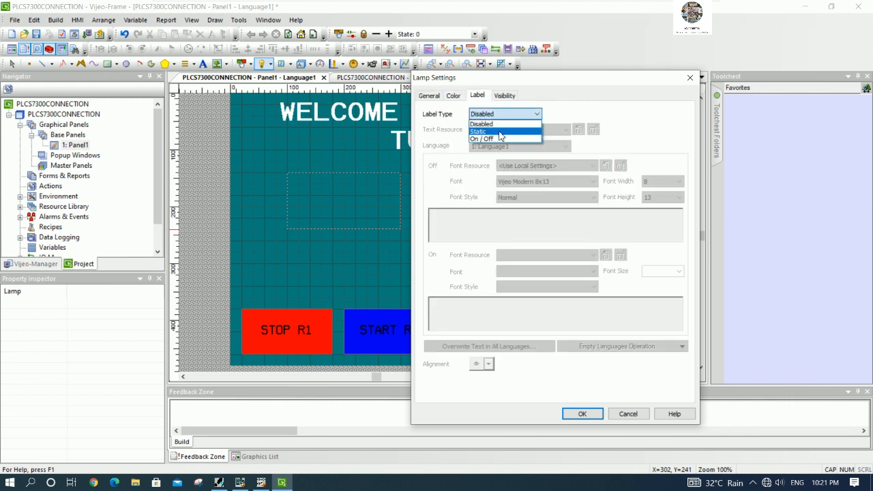
left_click(497, 130)
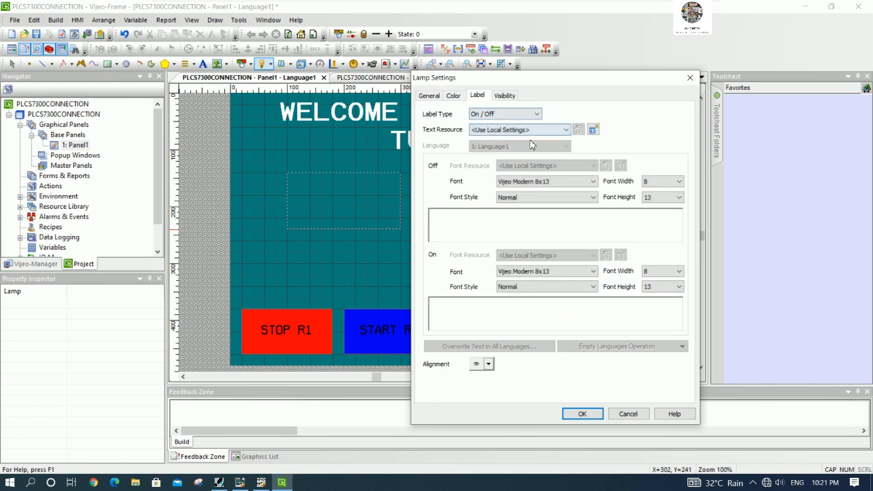
left_click(494, 229)
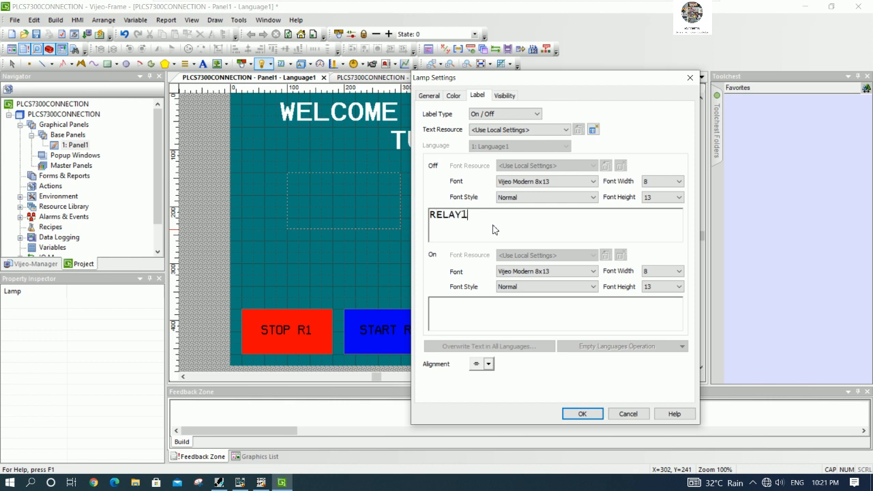
left_click(476, 314)
type("RELAY1 ON")
Set the font of both the lamp's off and on labels to Vijeo Modern 28x50 and apply the lamp settings.
left_click(559, 181)
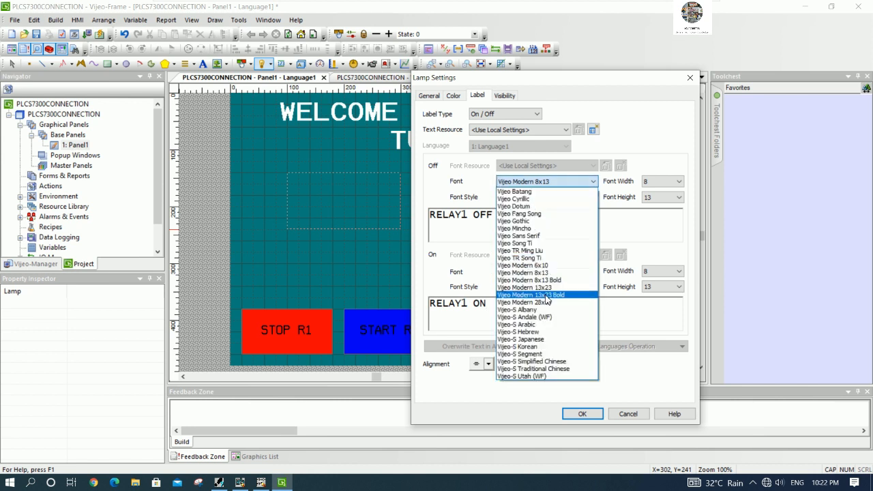
left_click(539, 302)
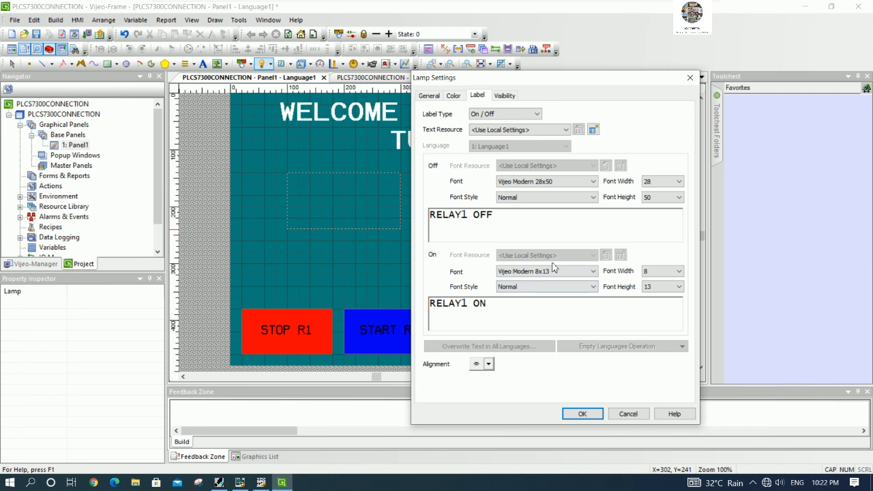
left_click(552, 275)
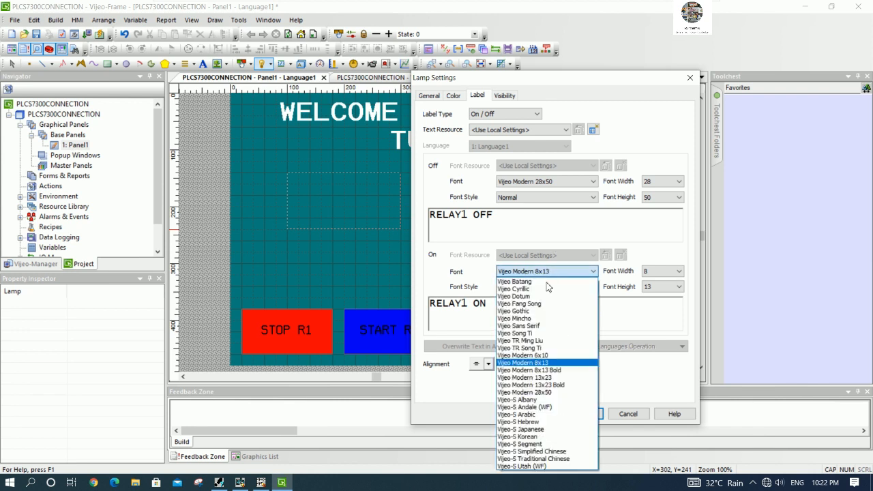
left_click(546, 393)
left_click(580, 413)
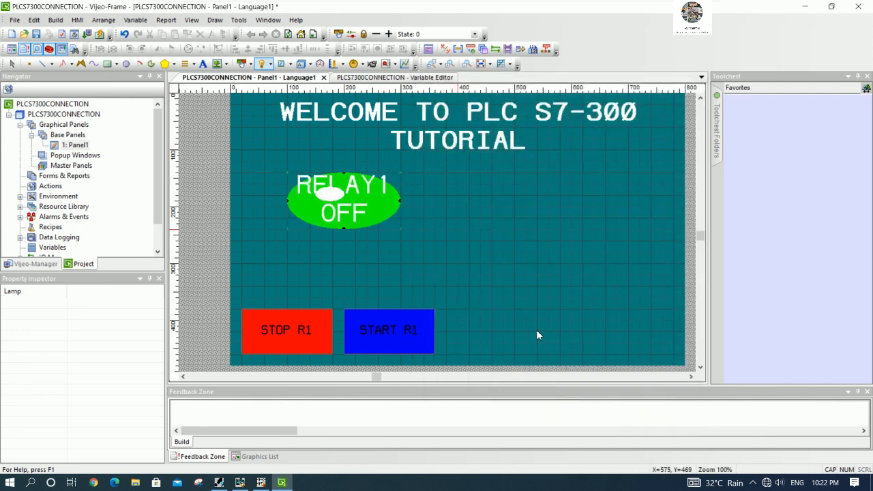
left_click(414, 235)
left_click(435, 206)
Change the RELAY1 lamp's style to the rectangular primitive 00001.
double_click(378, 204)
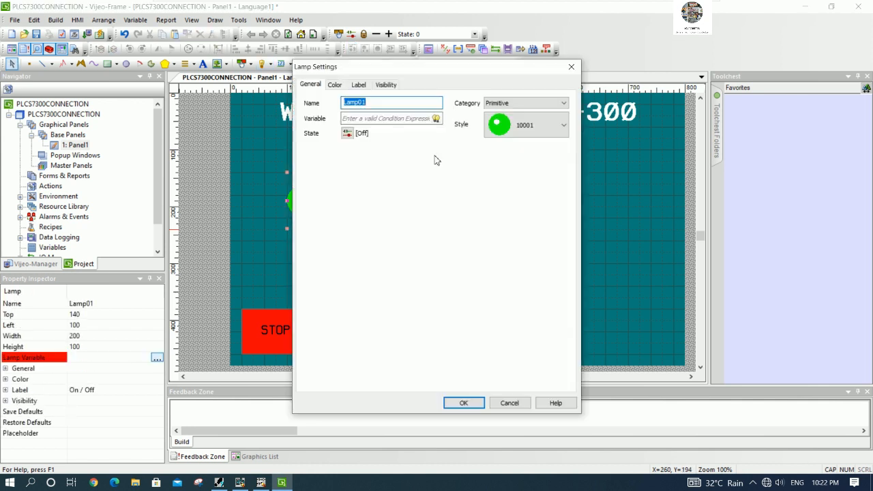
left_click(522, 125)
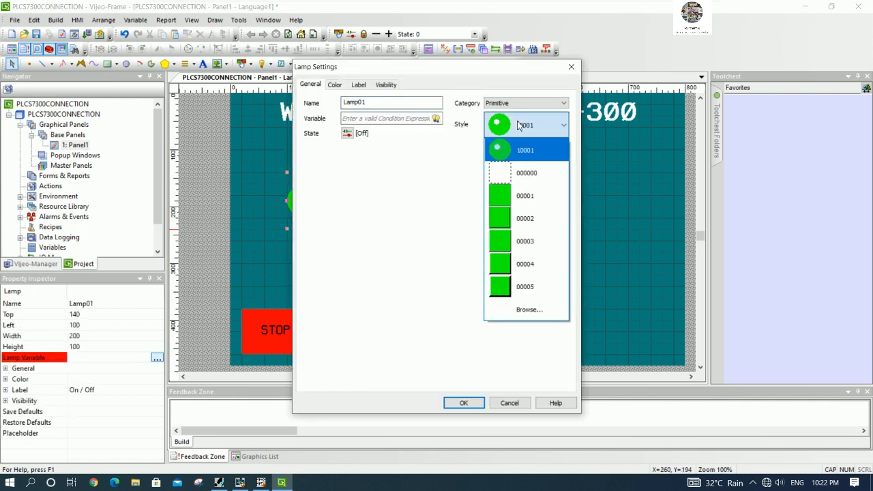
left_click(513, 196)
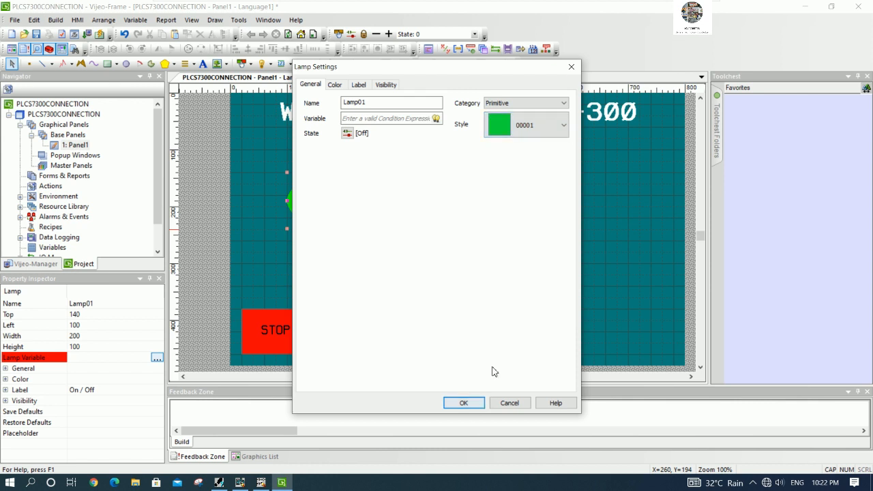
left_click(464, 403)
left_click(462, 234)
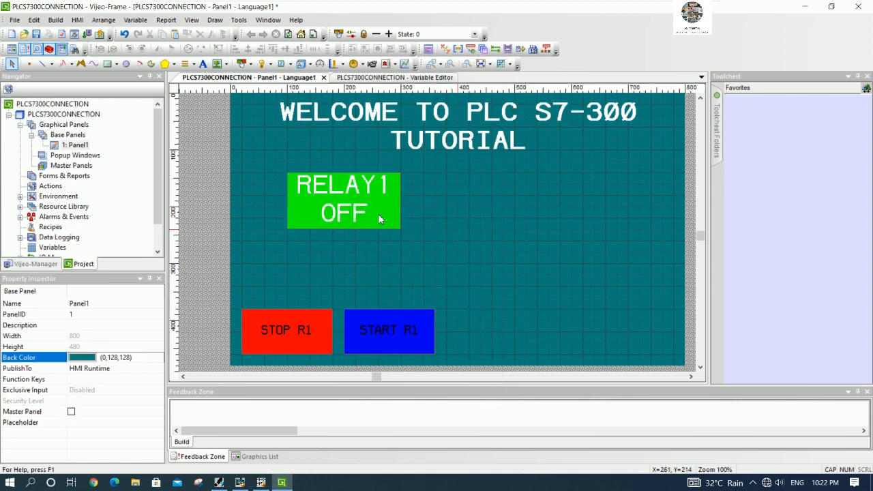
Widen the RELAY1 lamp on both sides to Left 20 and a width of 300 so its label fits on one line.
left_click(293, 201)
left_click_drag(288, 202, 269, 198)
left_click(438, 215)
left_click(393, 204)
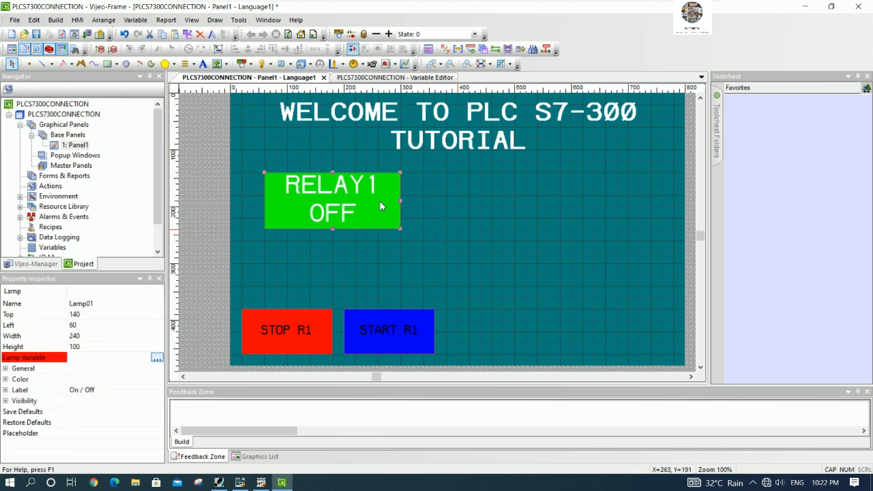
double_click(373, 205)
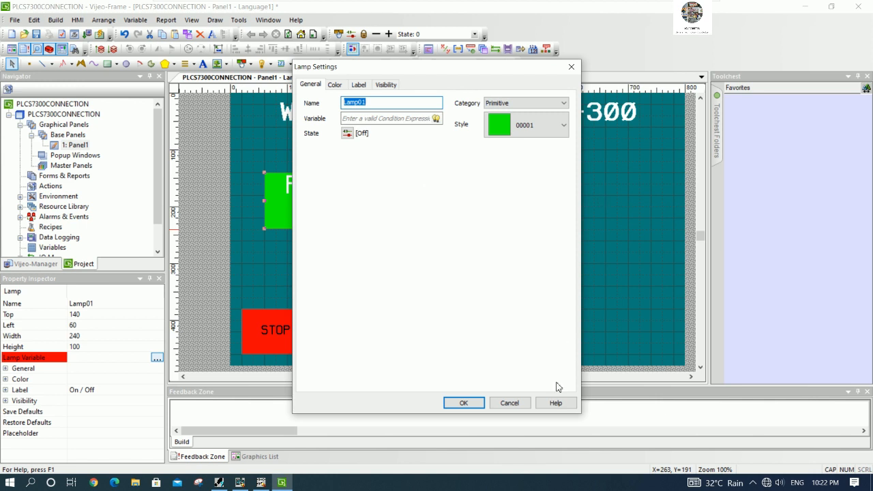
left_click(509, 402)
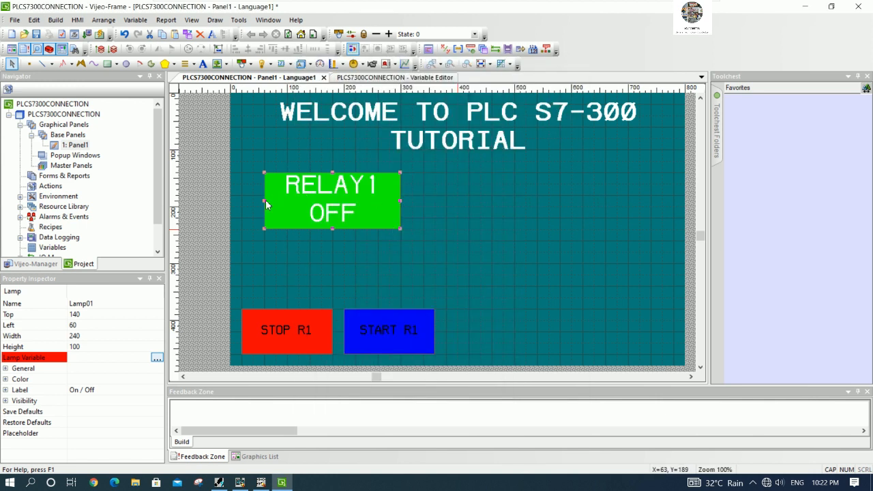
left_click_drag(246, 200, 242, 199)
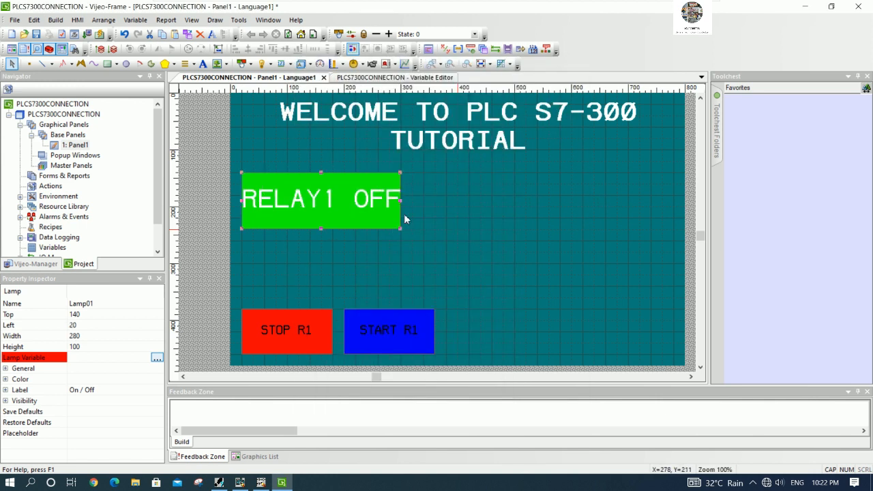
left_click(422, 206)
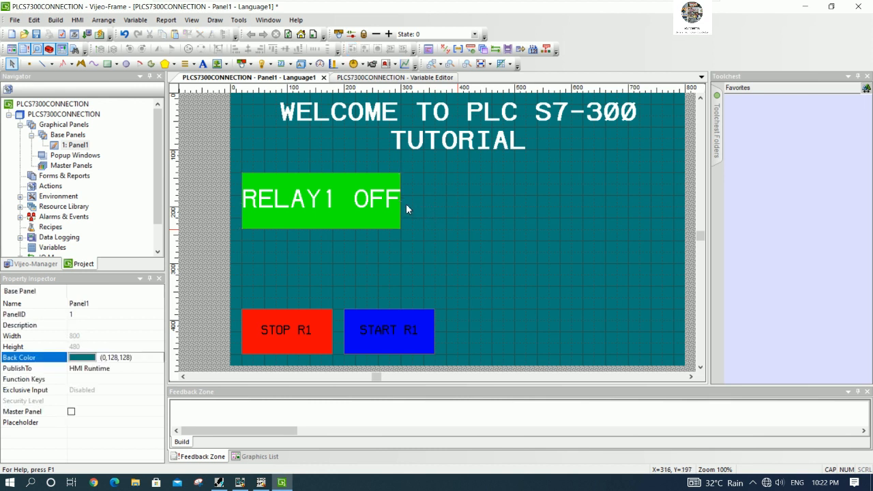
left_click(399, 199)
left_click_drag(408, 199, 410, 202)
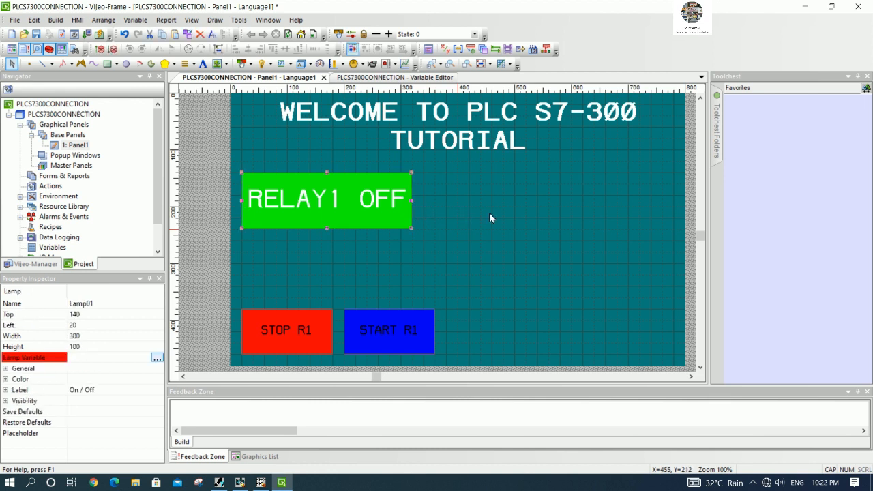
left_click(489, 212)
Set the off-state text color of the RELAY1 lamp to black in its lamp settings.
left_click(372, 204)
left_click(372, 203)
double_click(355, 195)
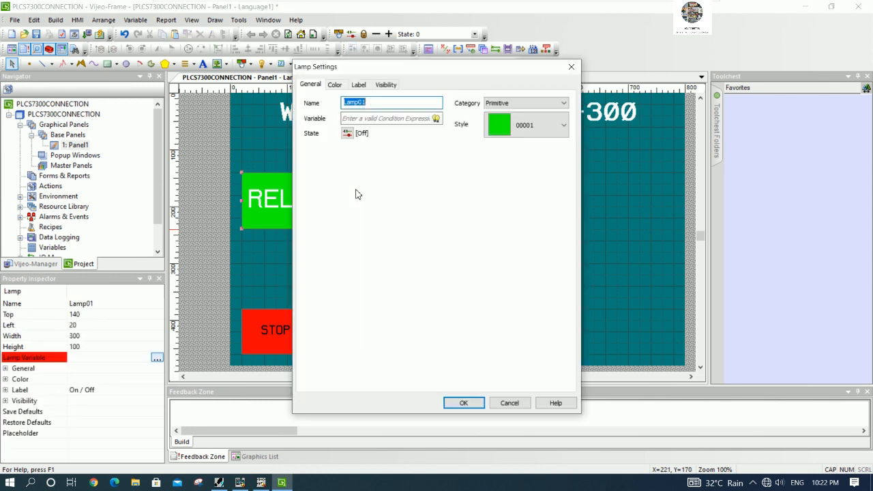
left_click_drag(463, 70, 553, 68)
left_click(425, 81)
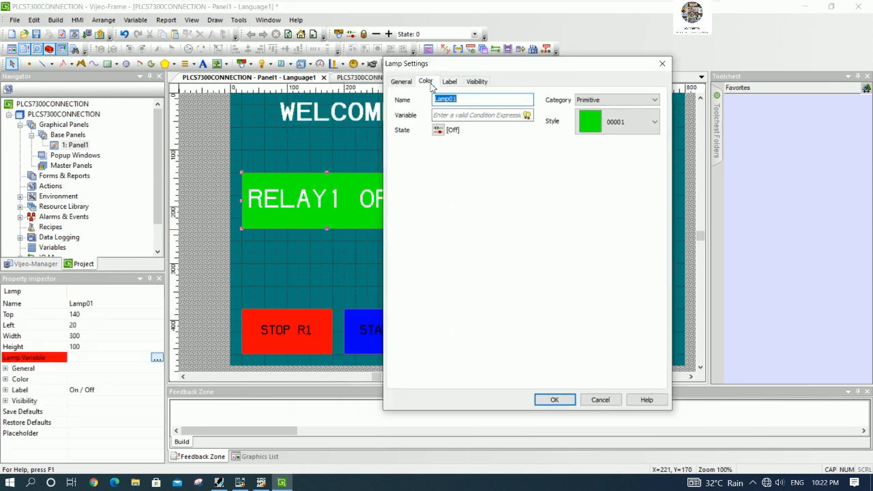
left_click(482, 195)
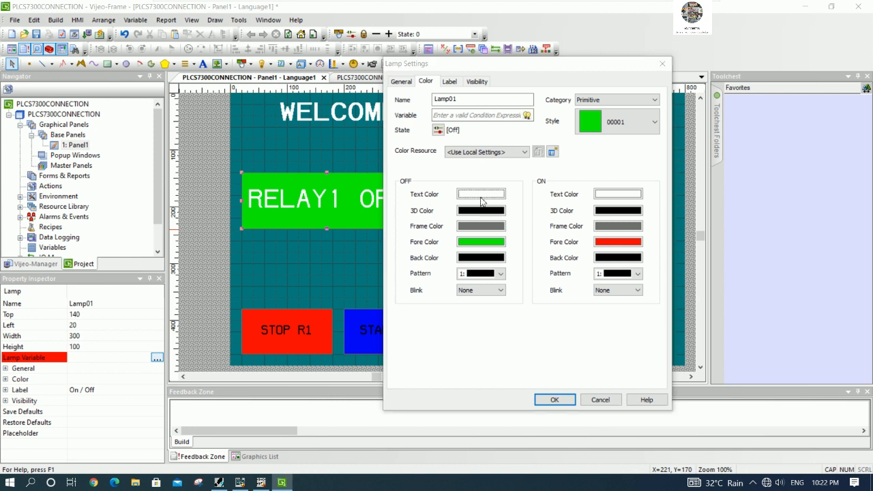
left_click(413, 242)
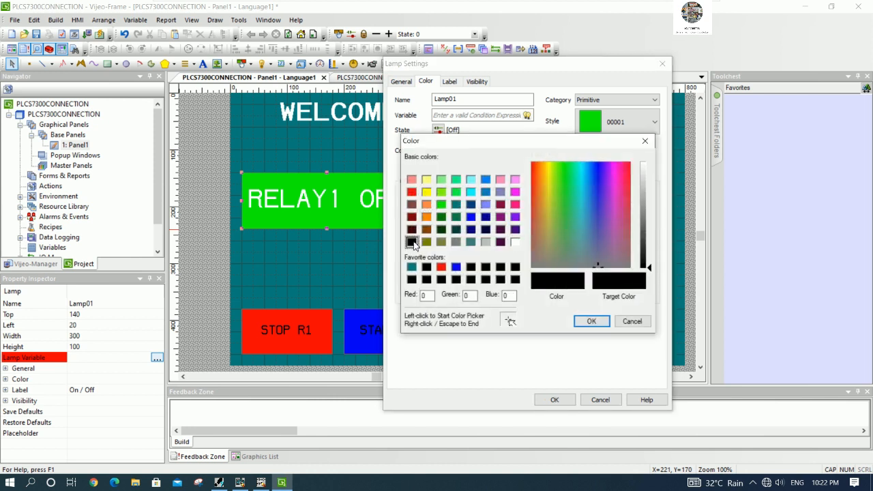
left_click(592, 321)
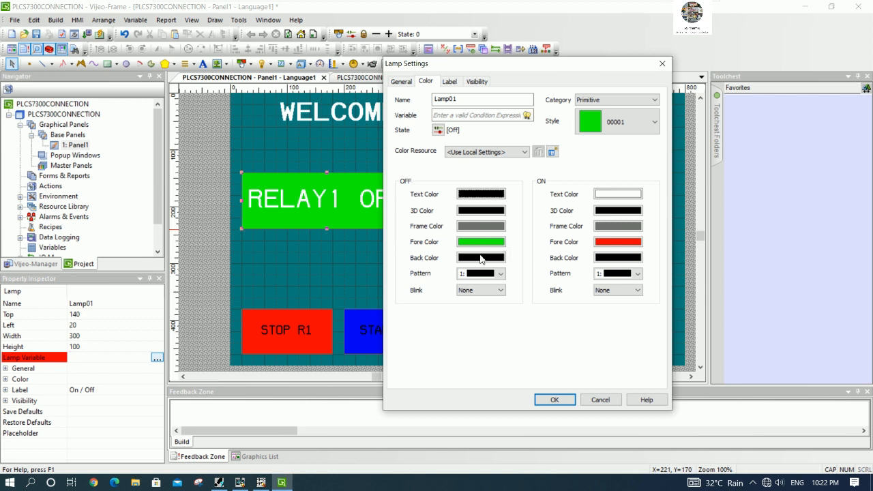
Set the RELAY1 lamp's fore color to red for off and green for on, and apply the lamp settings.
left_click(489, 247)
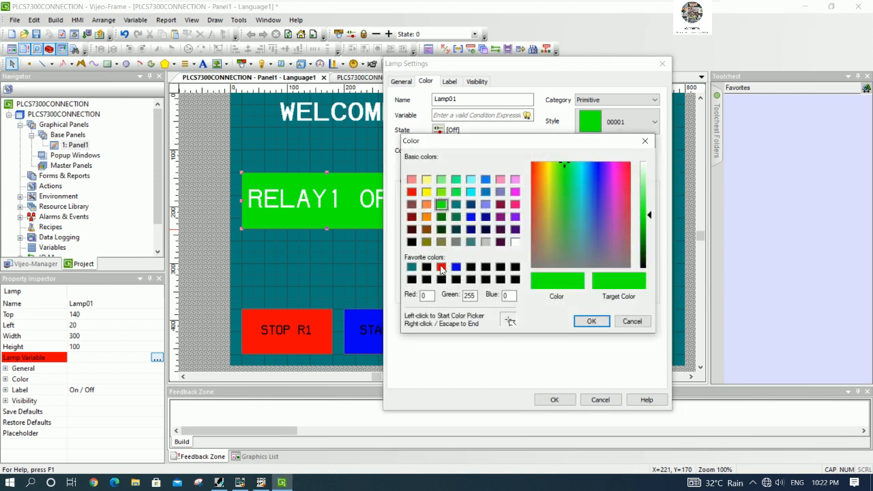
left_click(441, 267)
left_click(583, 322)
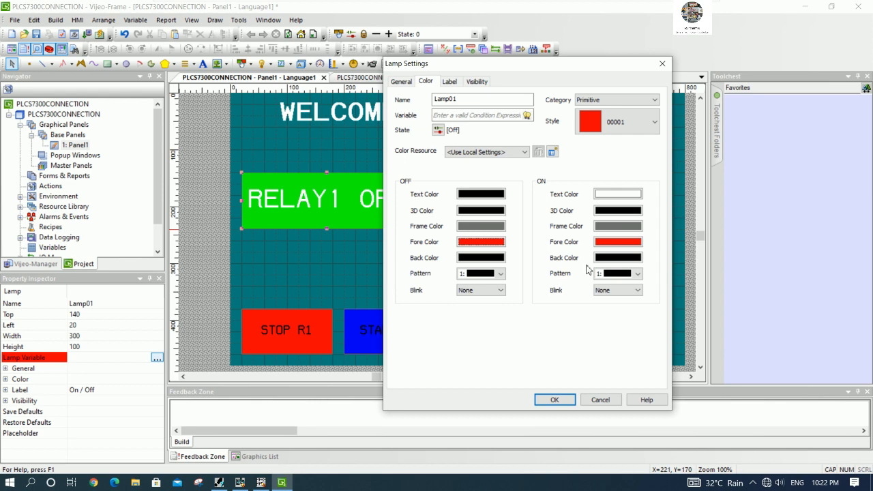
left_click(616, 243)
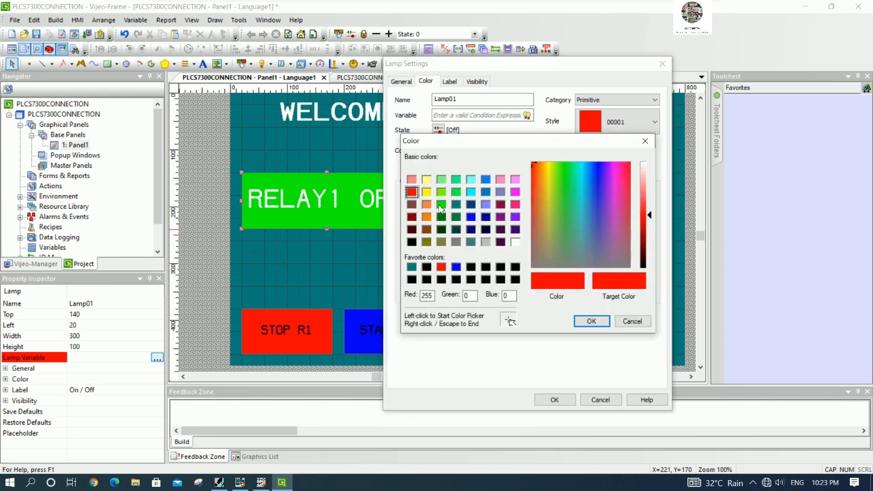
left_click(441, 204)
left_click(587, 322)
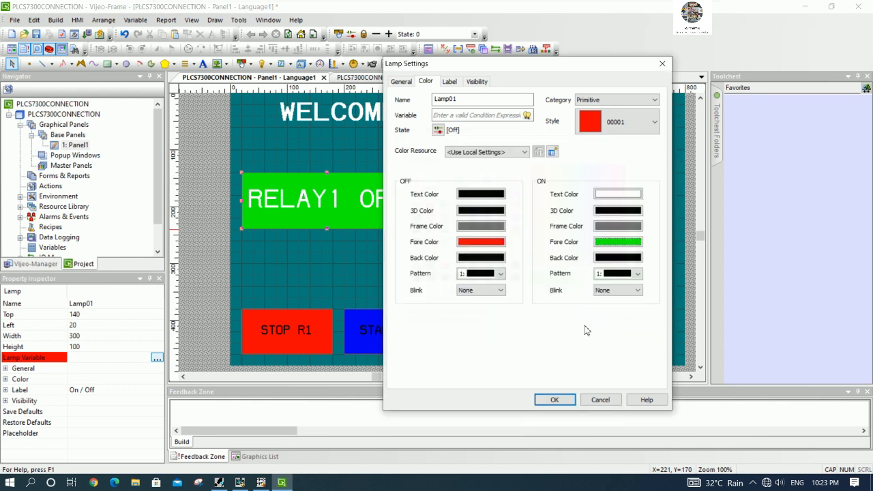
left_click(555, 400)
left_click(498, 240)
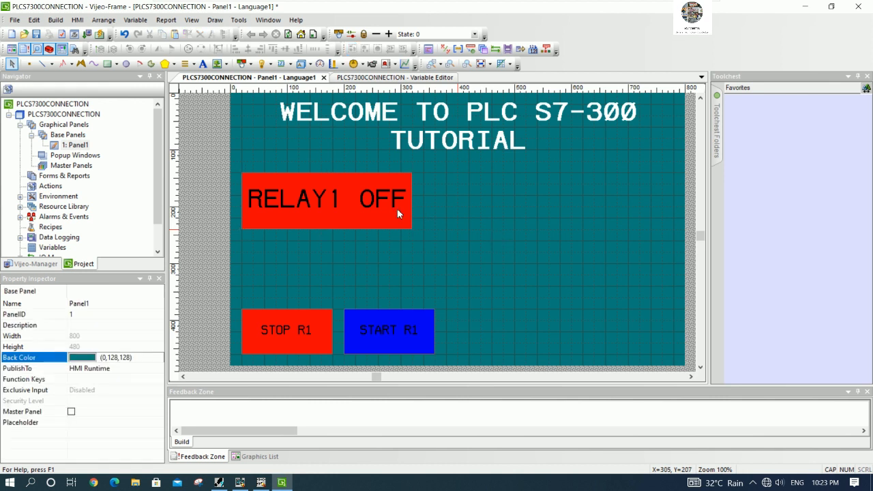
Nudge the RELAY1 lamp slightly to the right, to Left 25.
left_click(398, 210)
left_click(487, 219)
left_click(397, 206)
key("Right")
key("Right")
key("Right")
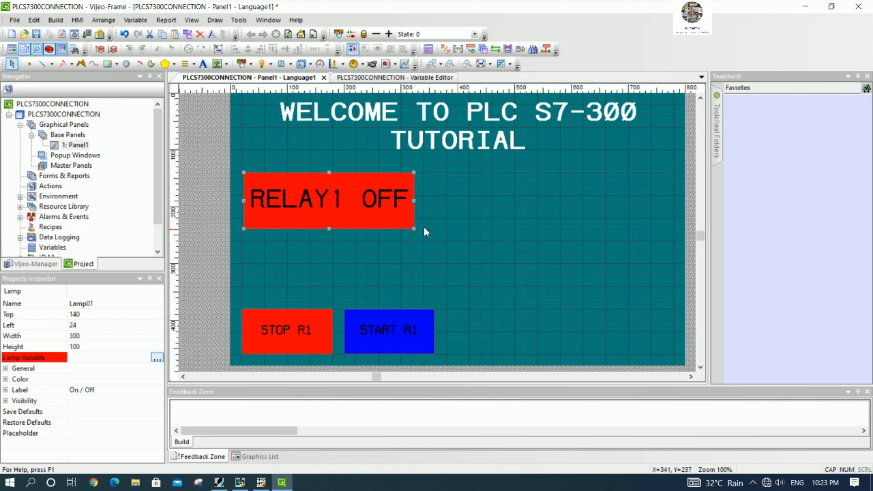
key("Right")
left_click(445, 249)
Copy the RELAY1 lamp with the STOP R1 and START R1 switches and place the pasted set beside the originals, with the lamp at Left 425.
left_click(340, 216)
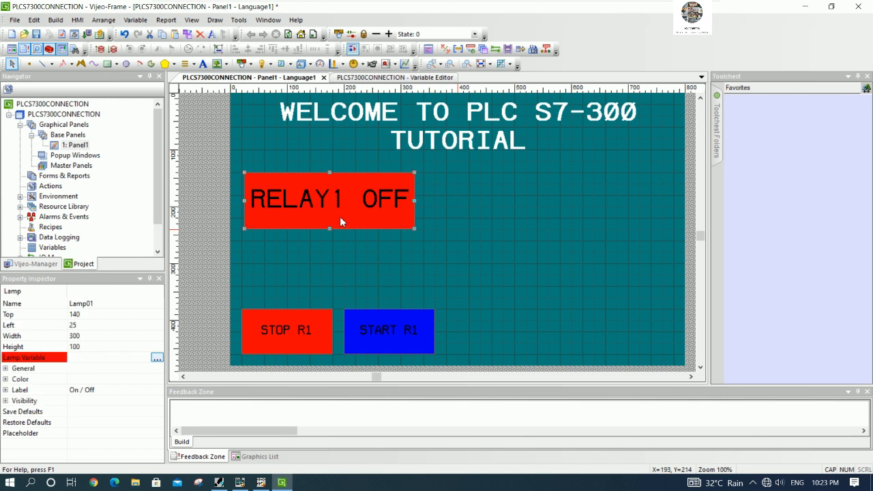
left_click(326, 328, "shift")
left_click(431, 327, "shift")
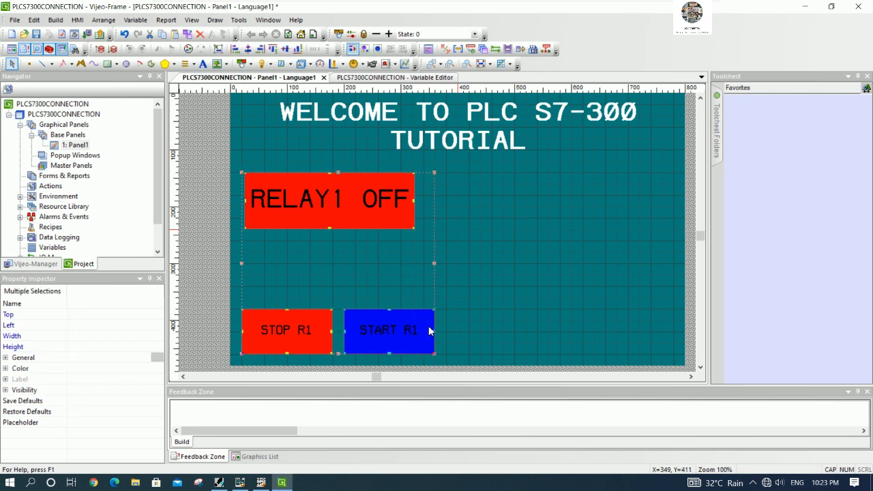
right_click(424, 322)
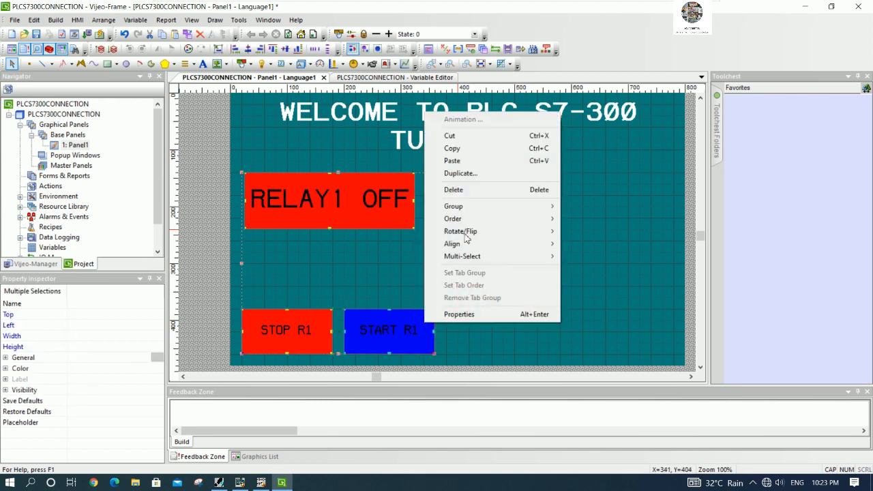
left_click(464, 148)
left_click(495, 203)
right_click(494, 200)
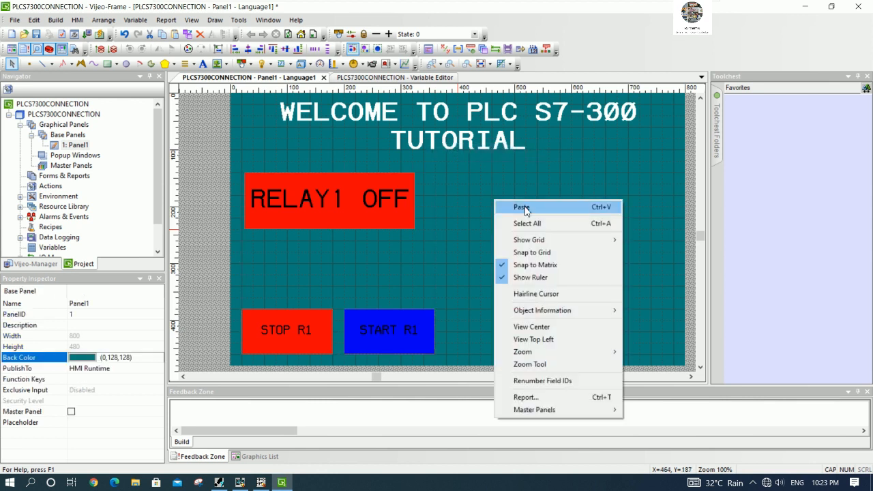
left_click(532, 207)
left_click_drag(394, 215, 607, 214)
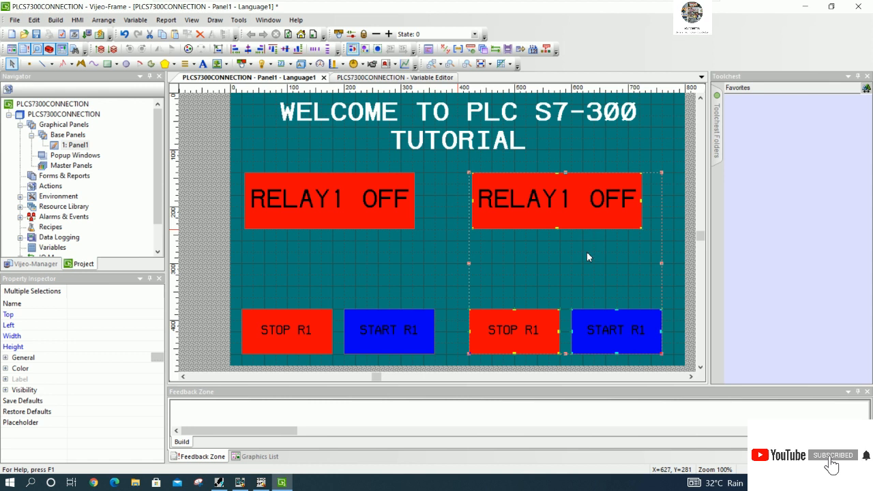
left_click(447, 249)
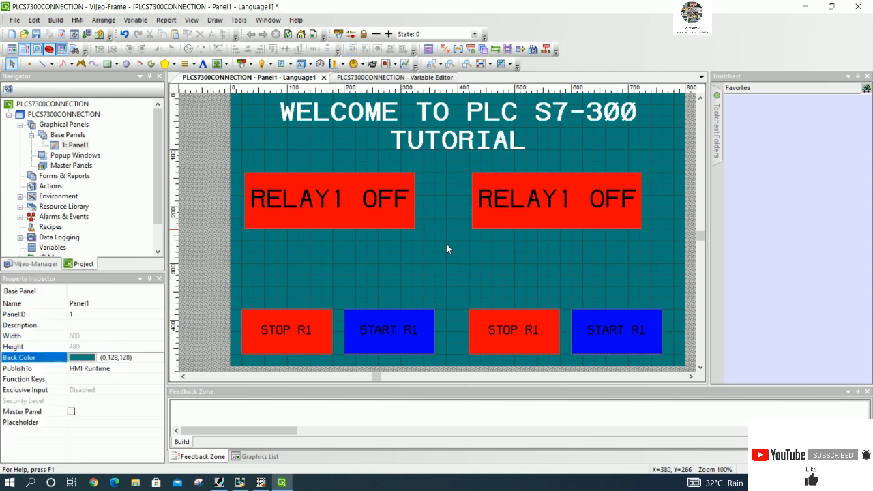
Select the copied lamp and its two switches and nudge them together to the right until the lamp is at Left 445.
left_click(531, 196)
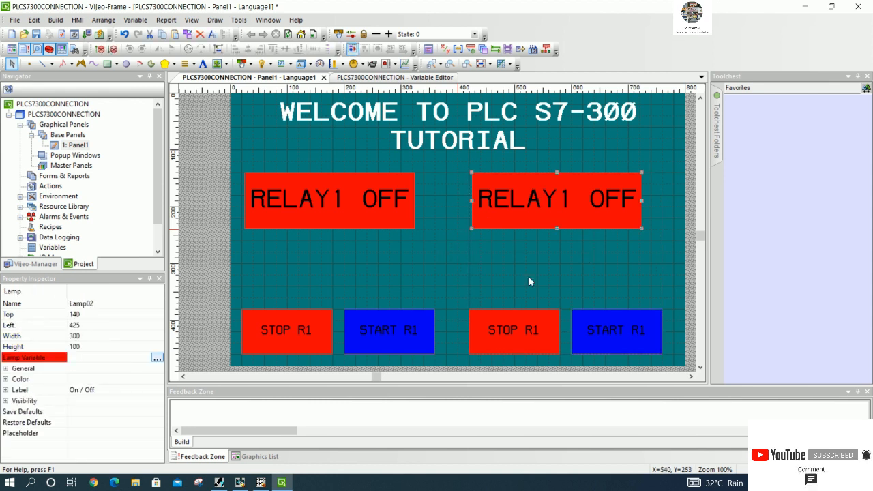
left_click(519, 324, "shift")
left_click(655, 335, "shift")
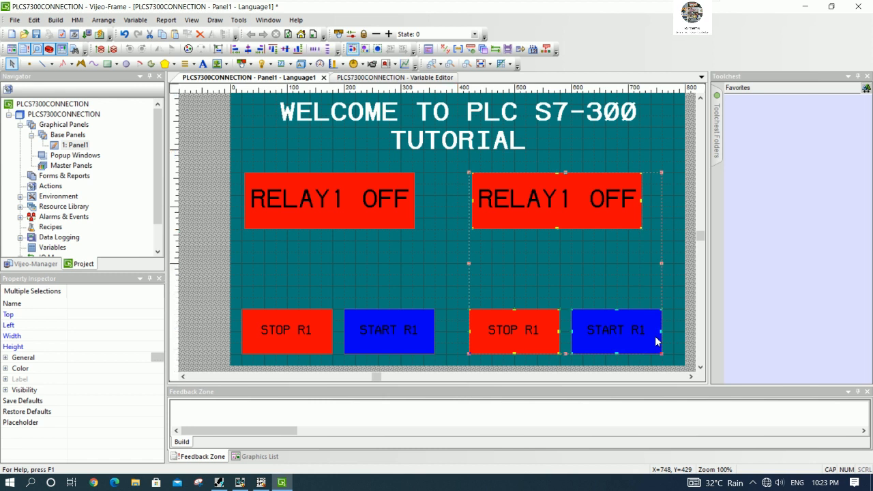
key("Right")
key("Right")
key("Right")
key("Right")
key("Right")
key("Right")
key("Right")
key("Right")
key("Right")
key("Right")
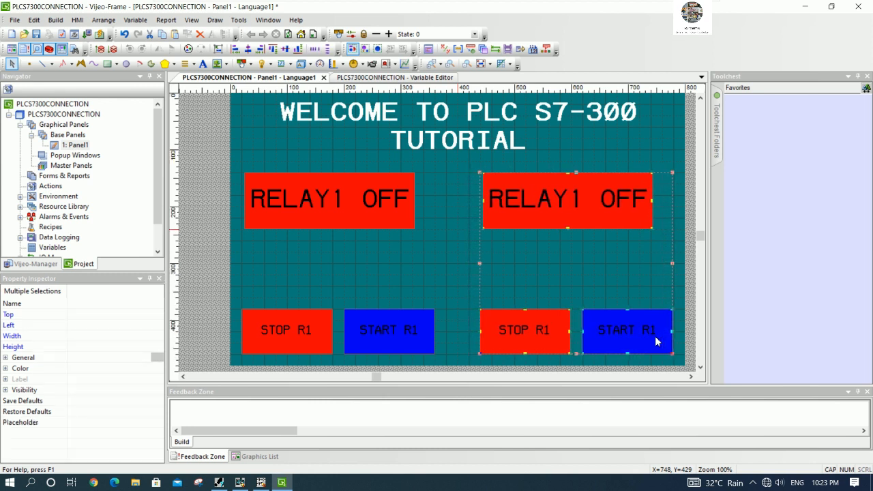
key("Right")
left_click(458, 280)
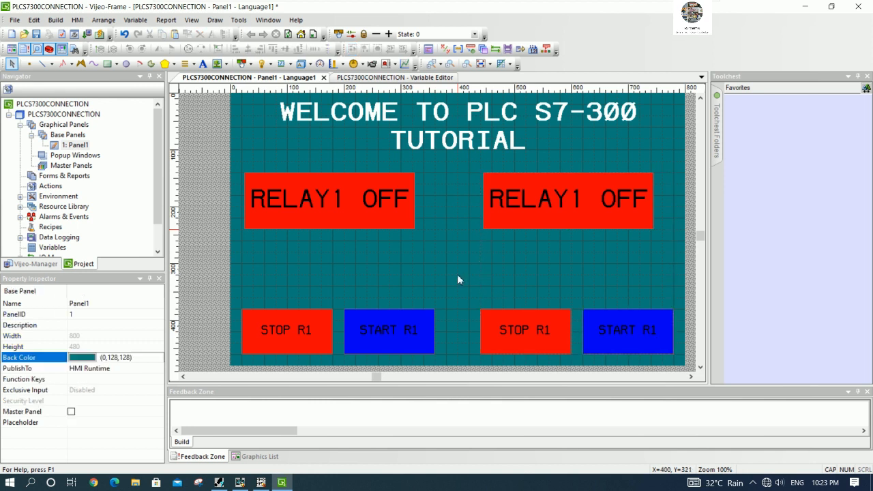
Change the copied lamp's label texts to RELAY2 OFF and RELAY2 ON and apply the settings.
double_click(547, 218)
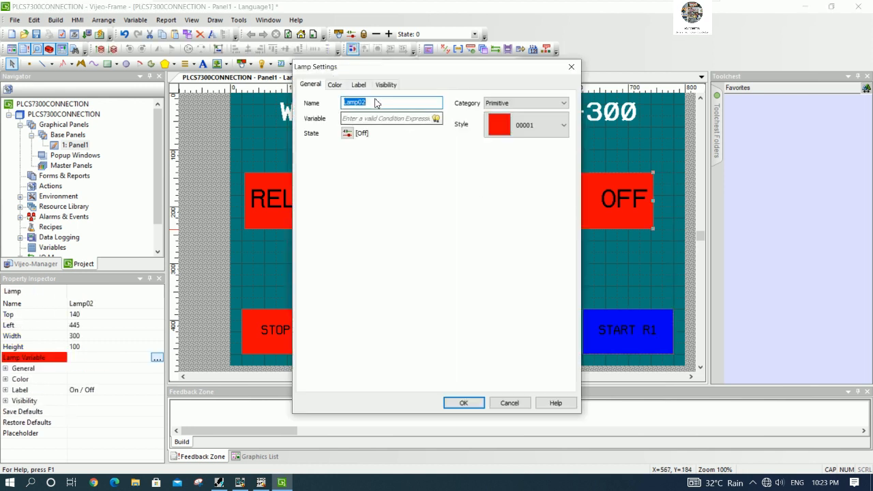
left_click(334, 85)
left_click(358, 85)
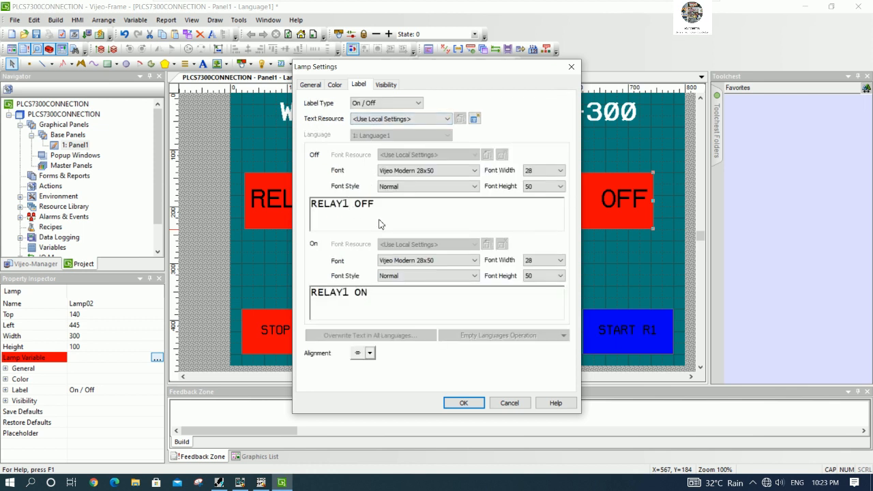
key("BackSpace")
type("2")
key("BackSpace")
type("2")
left_click(460, 403)
Change the label of the copied red stop switch to STOP R2 and apply the settings.
left_click(541, 328)
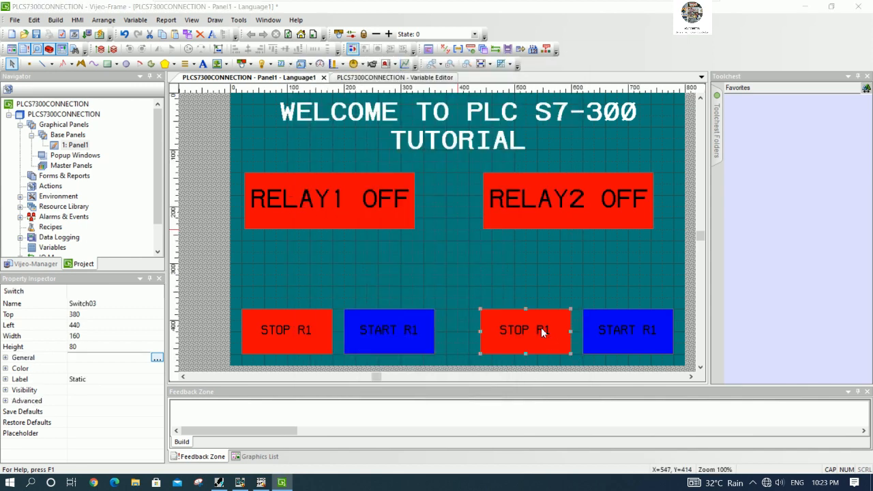
double_click(540, 327)
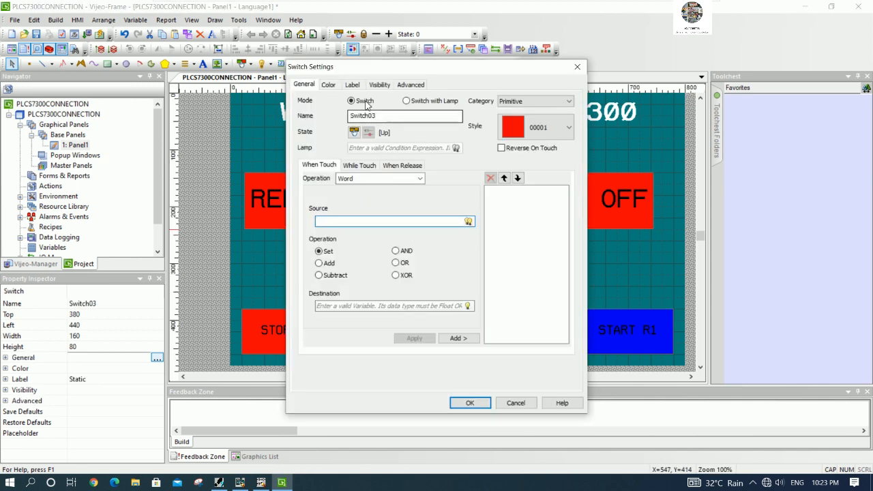
left_click(351, 84)
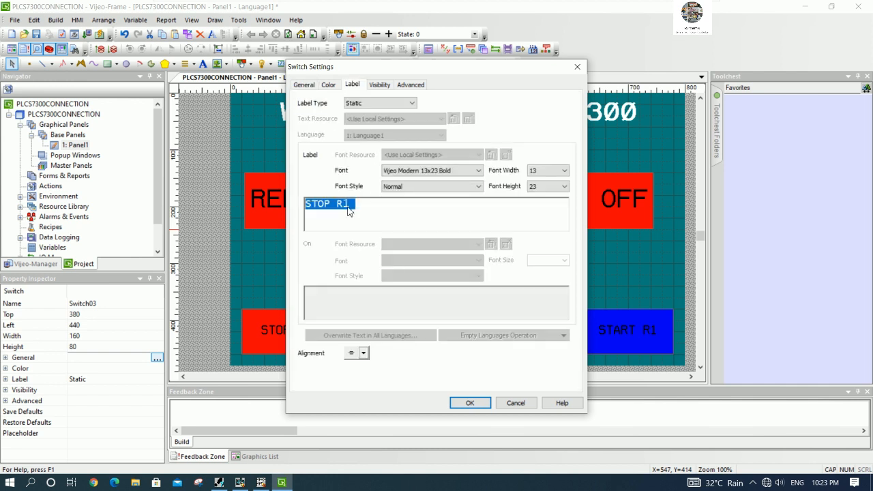
left_click(348, 212)
left_click(470, 403)
Change the label of the copied blue start switch to START R2 and apply the settings.
left_click(634, 337)
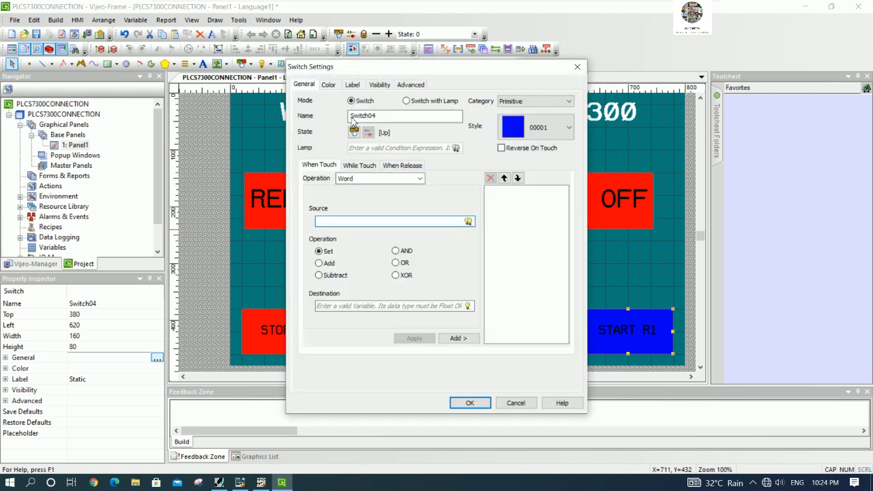
left_click(352, 85)
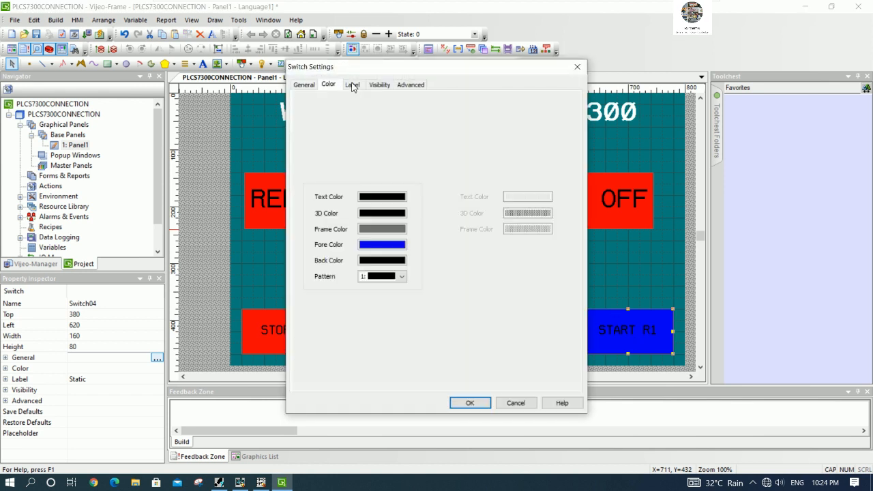
left_click(374, 212)
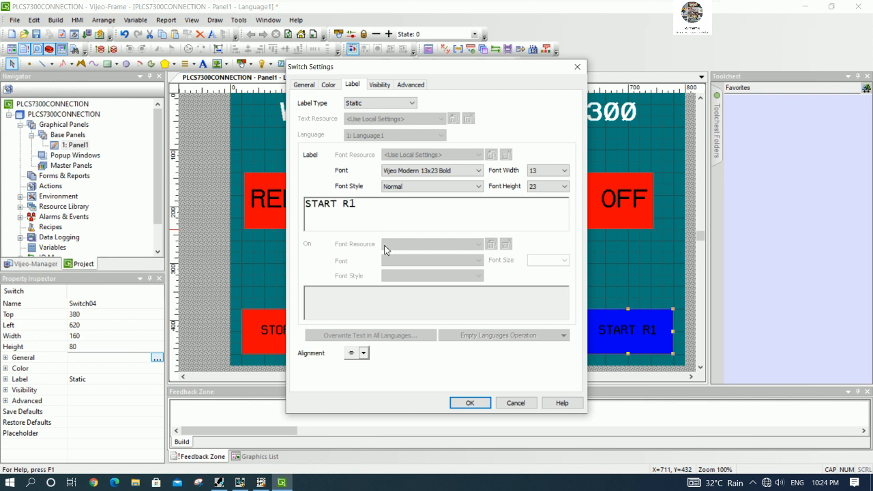
key("BackSpace")
type("2")
left_click(469, 403)
left_click(507, 263)
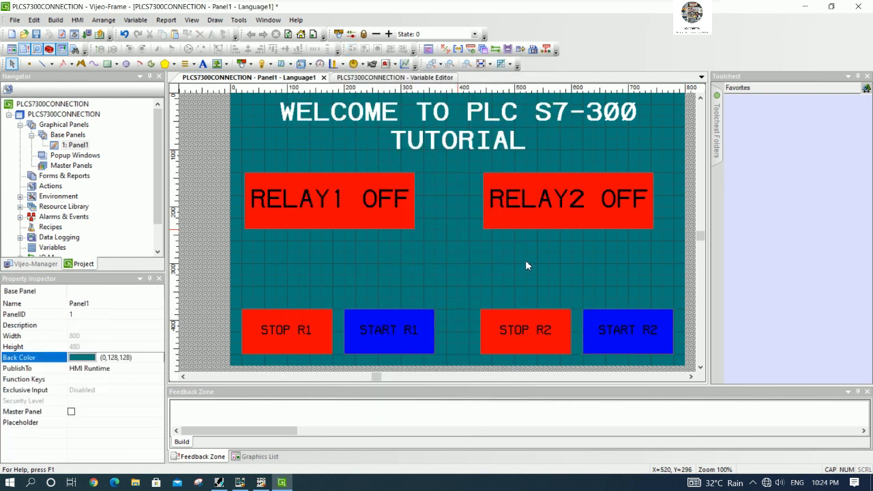
Switch to the LAD/STL/FBD editor, take OB1 offline for editing, and insert a new network below Network 1.
left_click(261, 482)
left_click(347, 298)
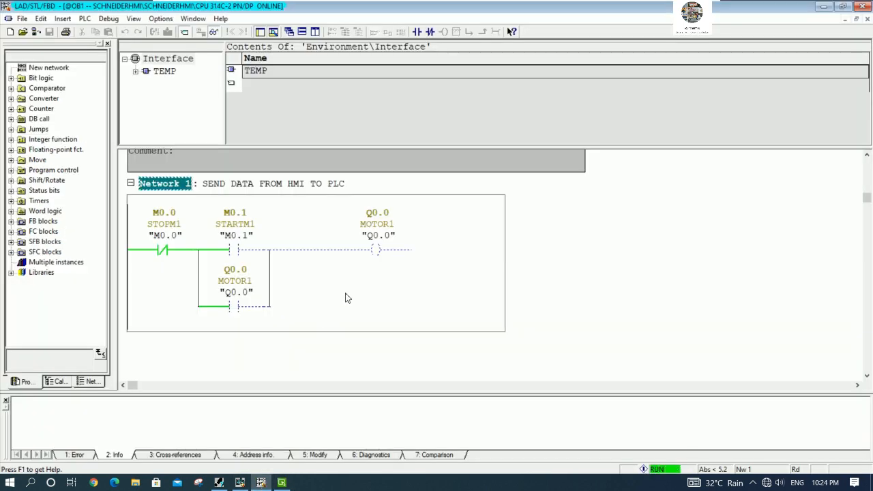
scroll(347, 297, "down", 2)
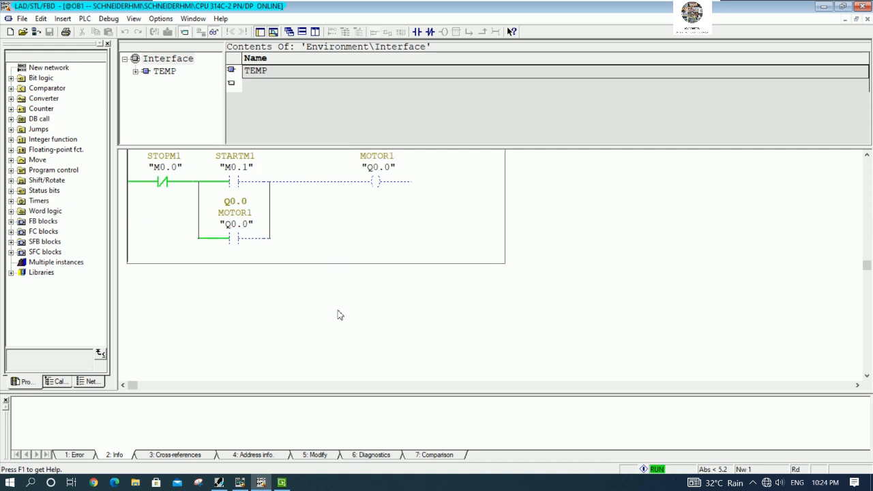
left_click(200, 32)
right_click(278, 288)
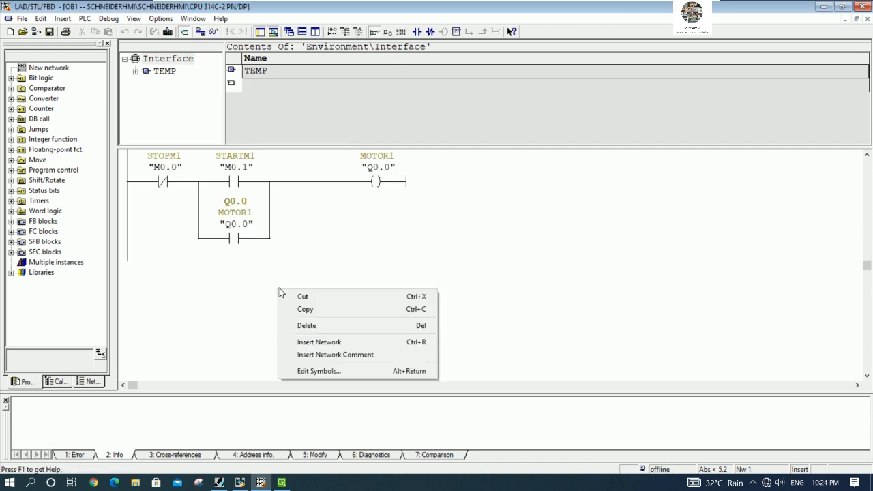
left_click(333, 341)
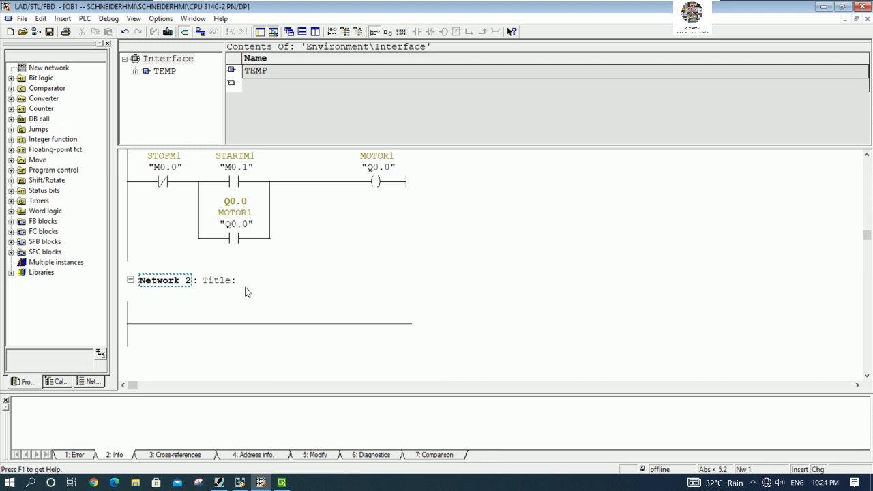
Extend the title of Network 1 to read SEND DATA FROM HMI TO PLC FOR CONTROL RELAY1.
left_click(244, 287)
scroll(257, 287, "up", 3)
left_click(354, 224)
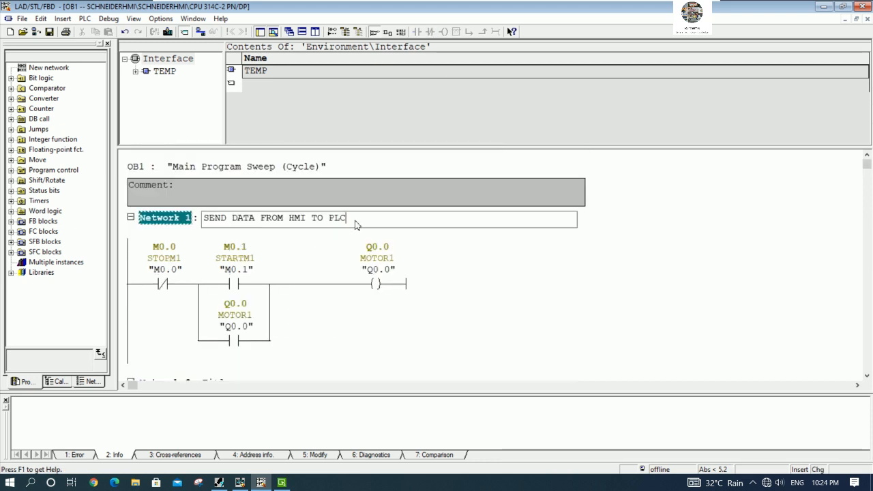
type("FOR CONTRO")
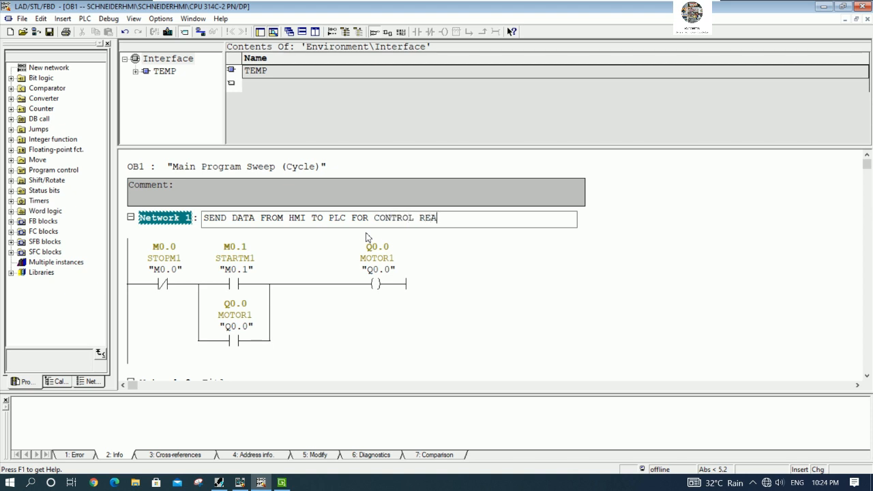
type("L RELAY1")
Copy Network 1's title to Network 2 and change its ending so it reads SEND DATA FROM HMI TO PLC FOR CONTROL RELAY2.
left_click_drag(455, 219, 149, 225)
key("ctrl+c")
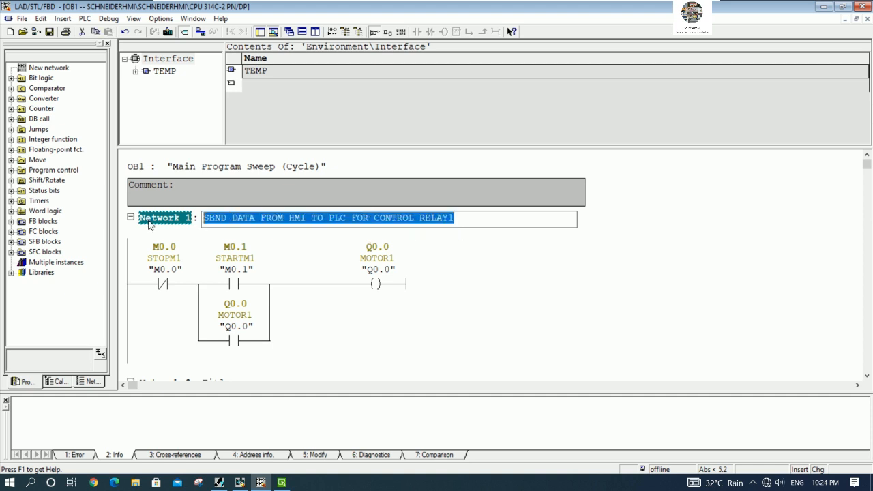
scroll(396, 333, "down", 3)
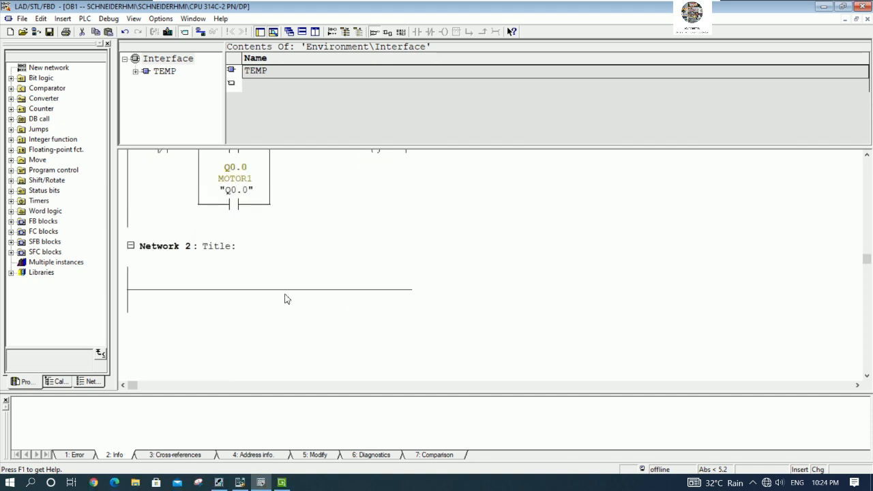
left_click(286, 294)
left_click(264, 247)
key("ctrl+v")
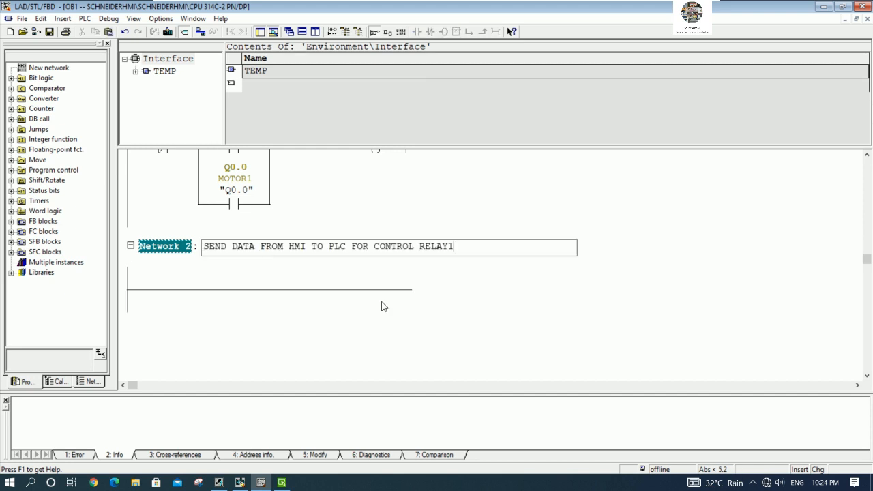
left_click(503, 344)
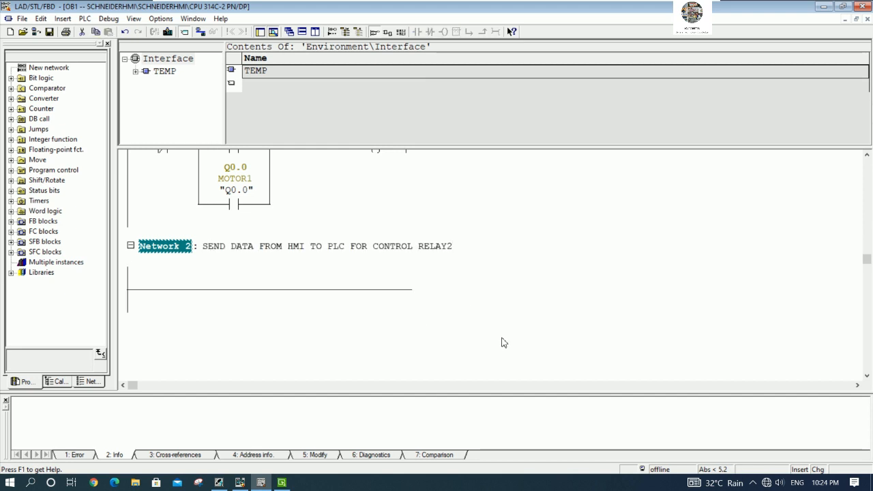
Change the symbol comment of the Network 1 output coil Q0.0 to RELAY1.
scroll(392, 271, "up", 5)
left_click(378, 274)
right_click(377, 275)
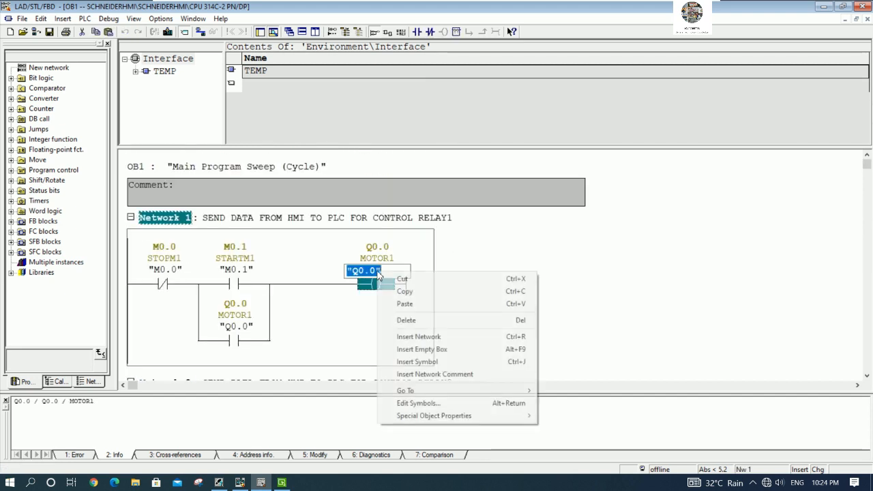
left_click(402, 402)
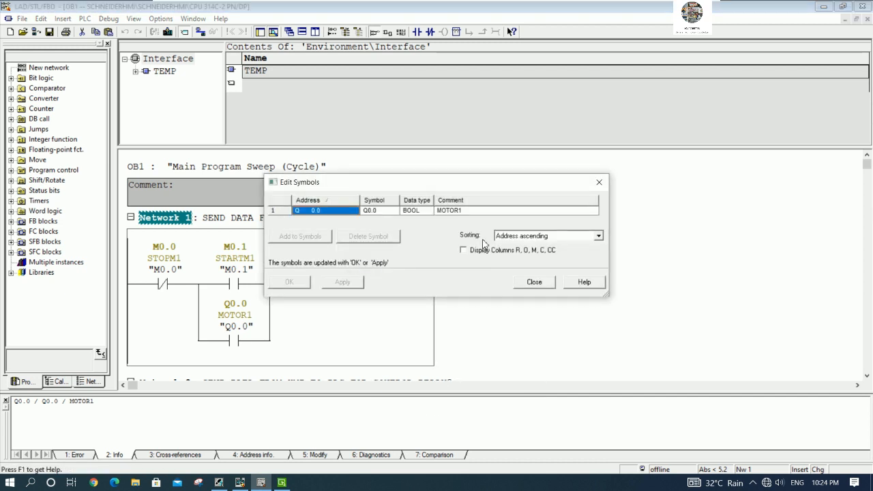
left_click(465, 212)
type("RE")
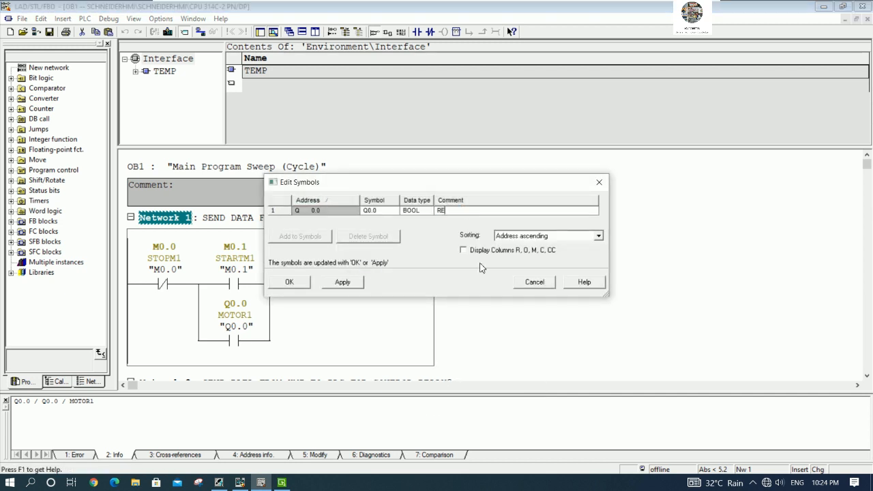
type("LAY1")
left_click(290, 282)
left_click(501, 304)
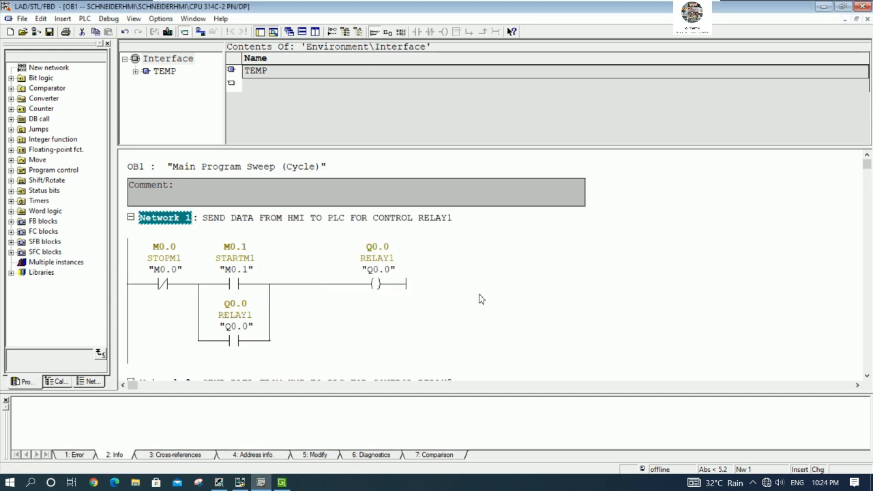
Build the main rung of Network 2 with a normally closed contact, a normally open contact and an output coil.
scroll(480, 298, "down", 4)
left_click(249, 293)
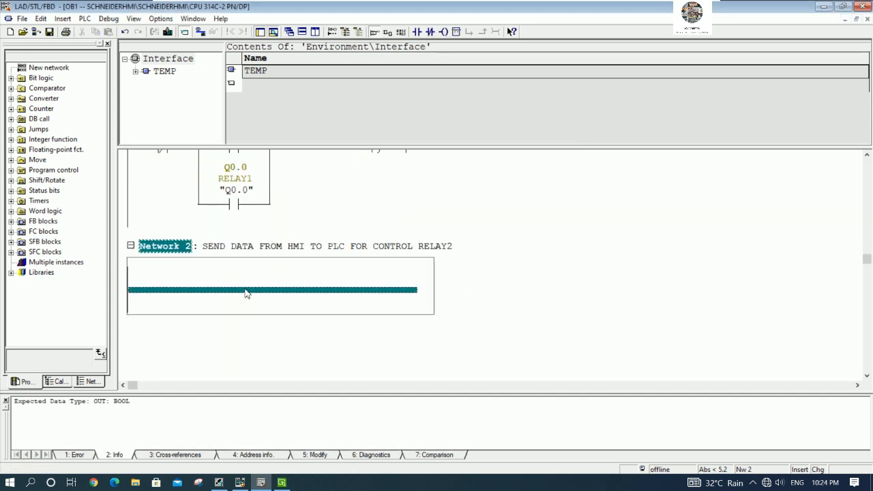
scroll(341, 175, "up", 1)
left_click(429, 32)
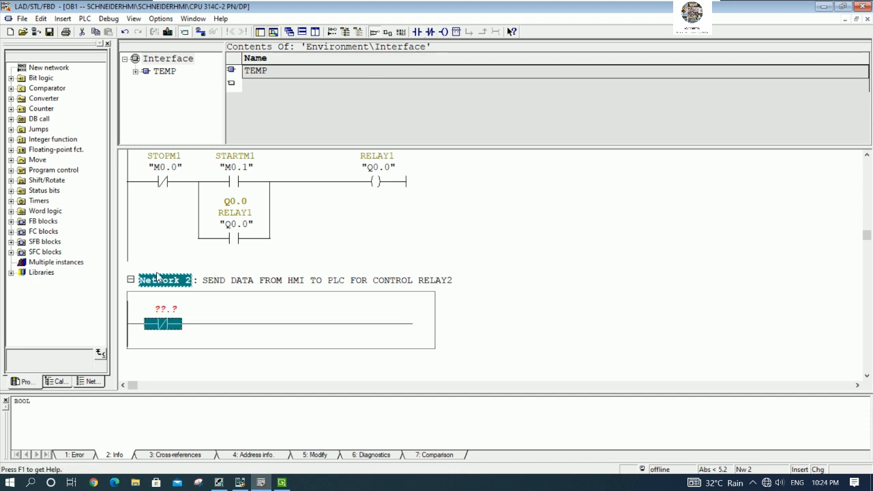
left_click(220, 324)
left_click(417, 33)
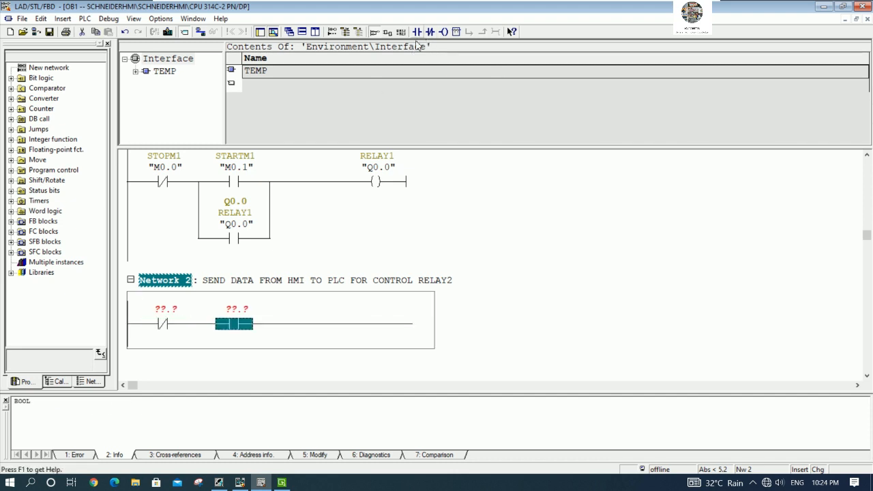
left_click(444, 32)
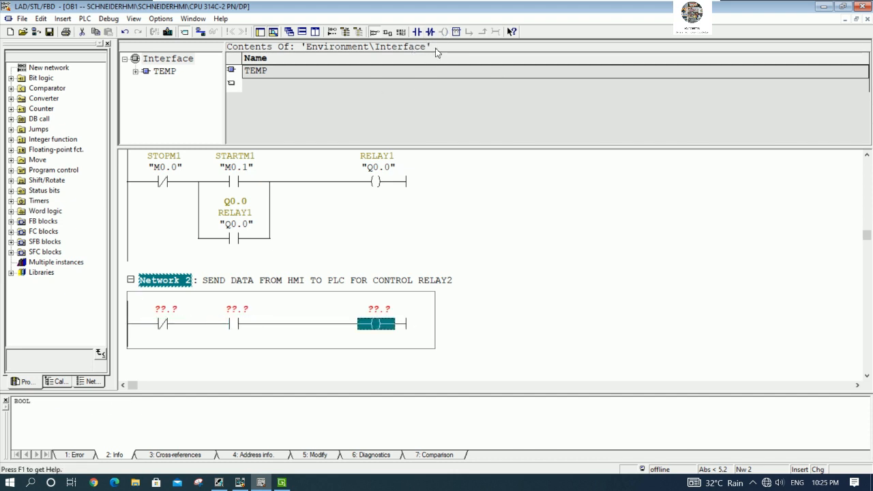
Add a parallel branch with a normally open contact around Network 2's normally open contact and close it back to the rung.
left_click(211, 324)
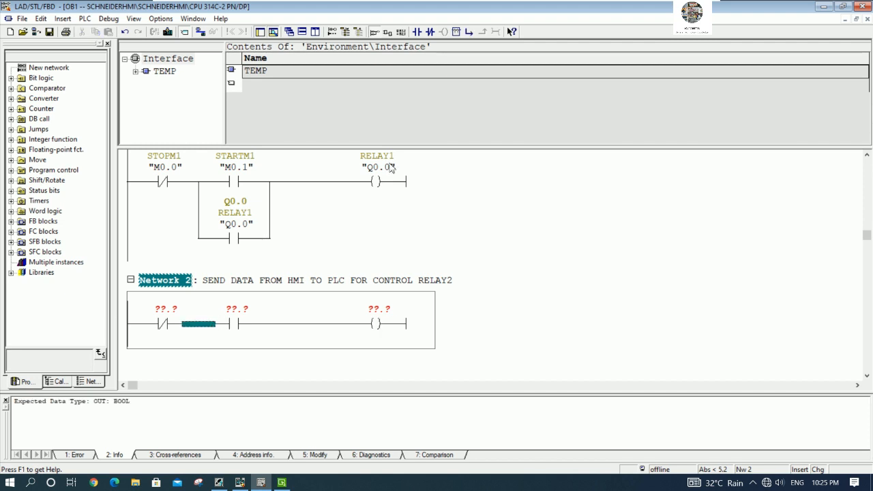
left_click(469, 32)
left_click(416, 32)
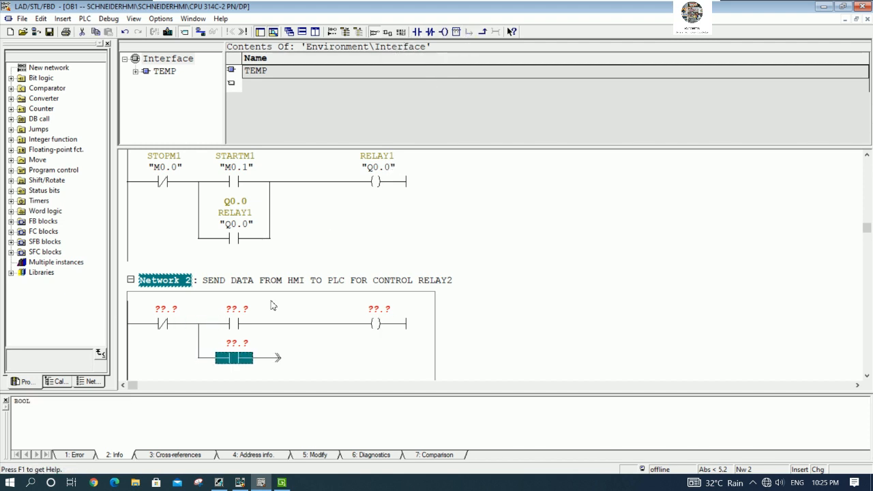
left_click(284, 357)
left_click_drag(292, 328, 293, 326)
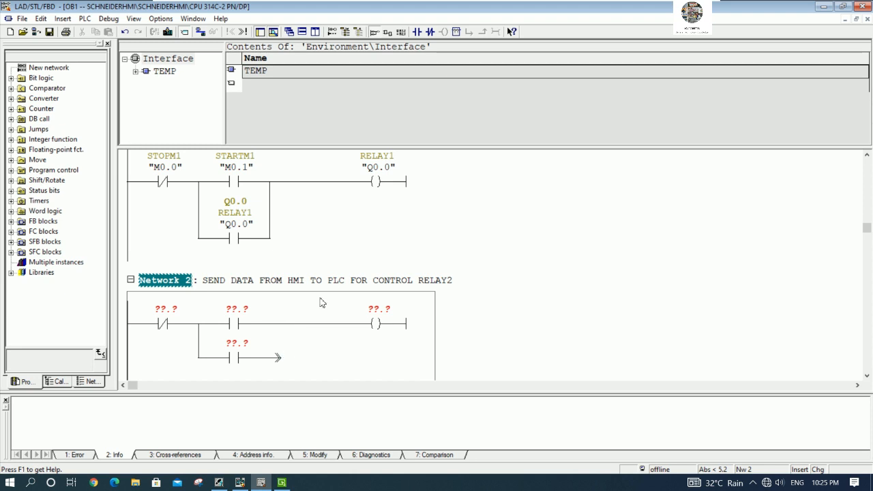
left_click(280, 361)
left_click(482, 31)
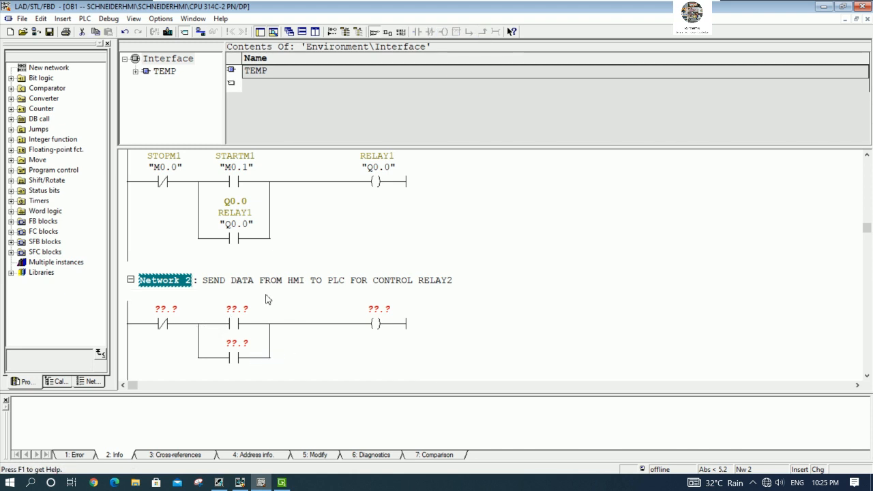
Assign address M0.2 to the normally closed contact in Network 2.
left_click(183, 313)
type("M")
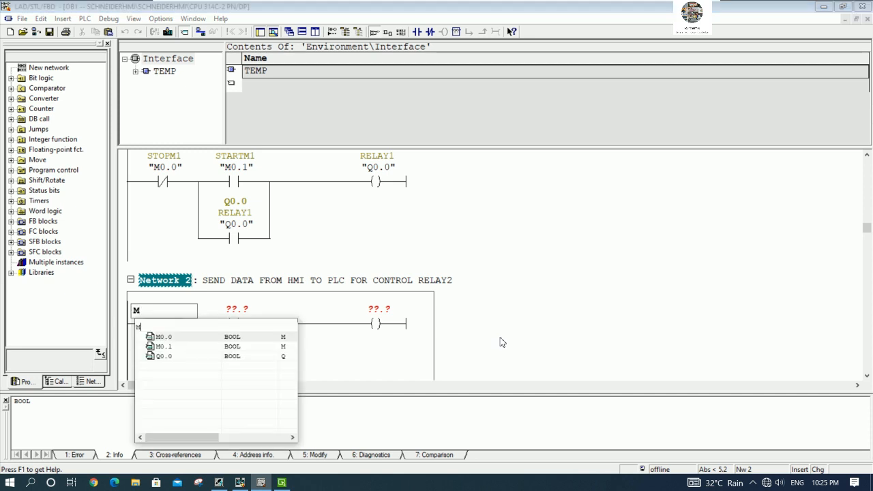
type("0.2")
key("Return")
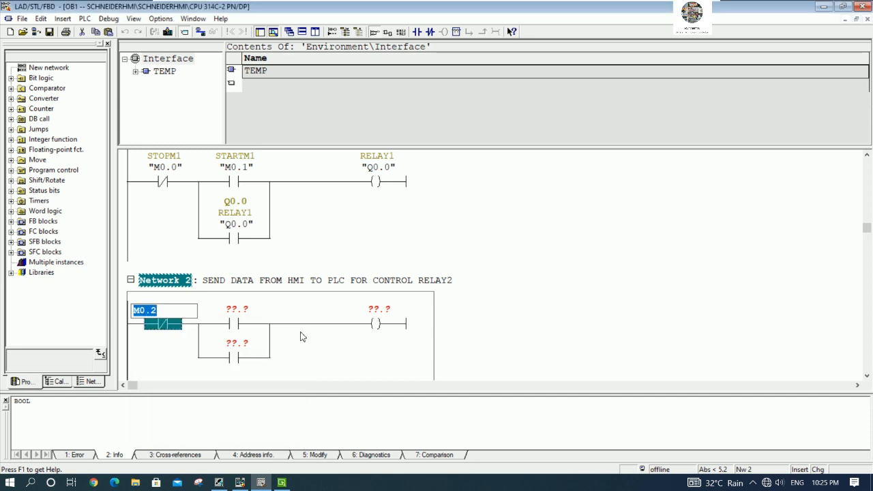
left_click(260, 322)
Add M0.2 to the symbols with the comment STOP_R2.
right_click(173, 317)
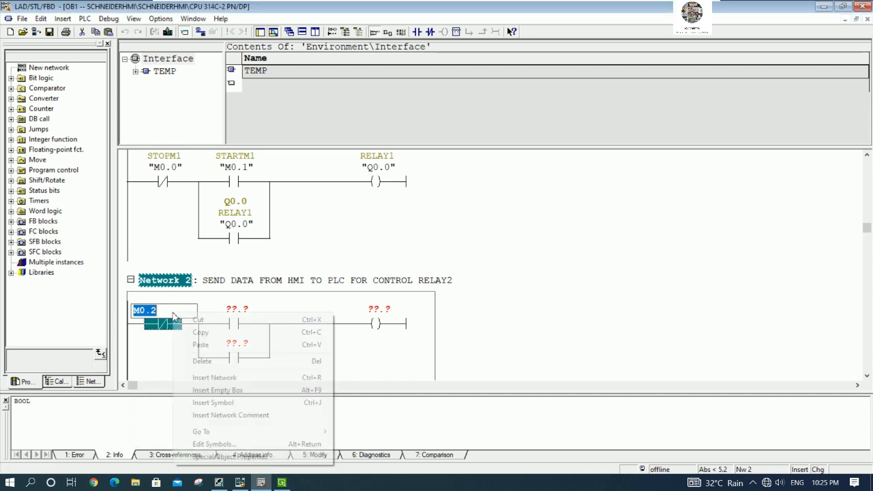
left_click(232, 444)
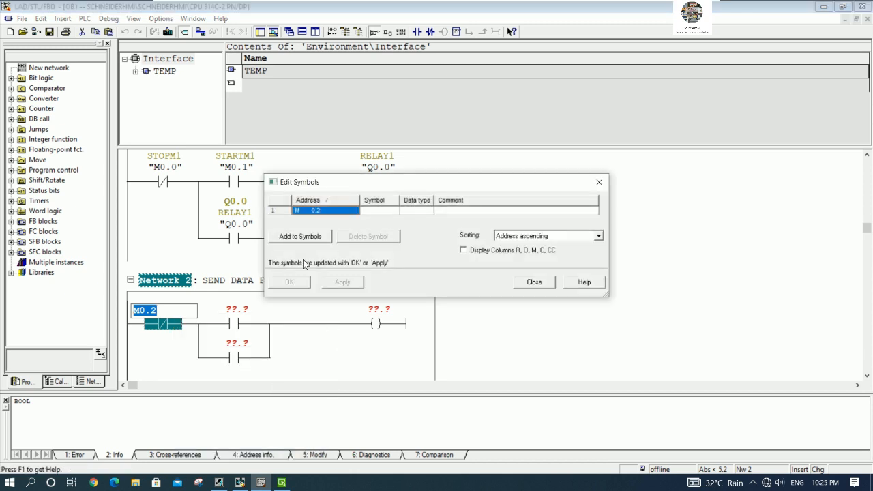
left_click(303, 237)
left_click(440, 213)
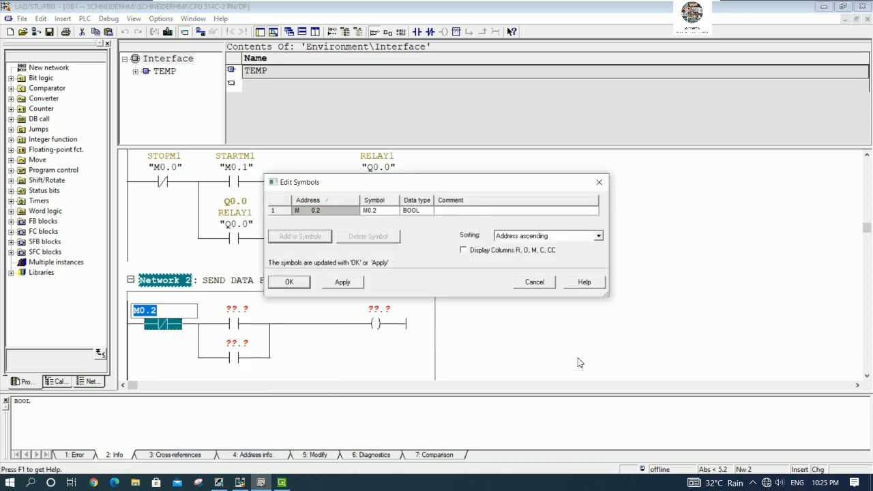
type("STOP_R2")
left_click(290, 283)
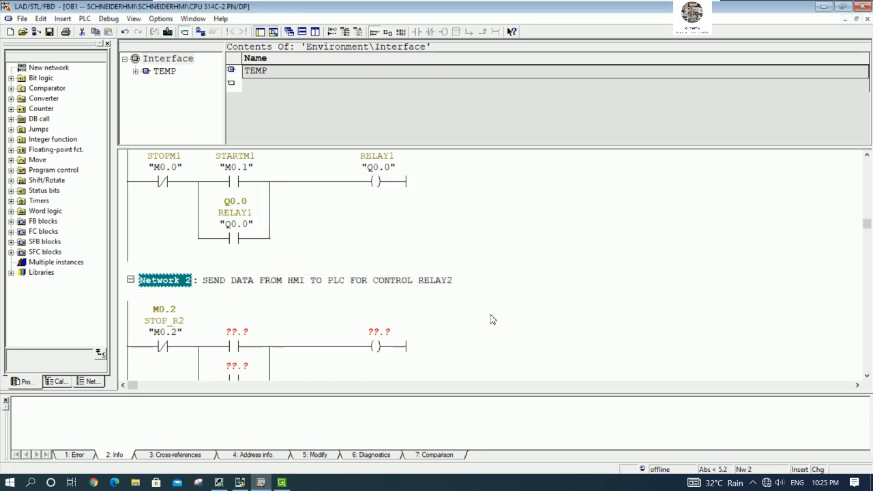
Change the symbol comment of the Network 1 stop contact M0.0 to STOP_R1.
left_click(176, 171)
right_click(179, 168)
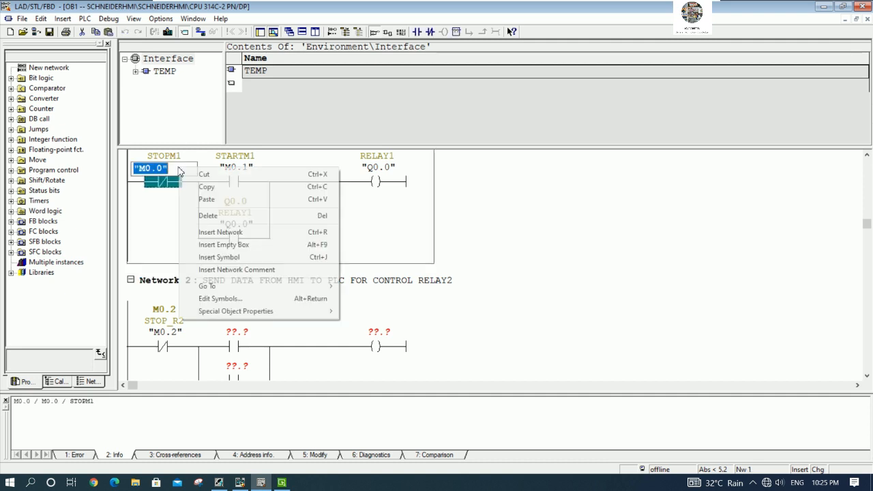
left_click(221, 305)
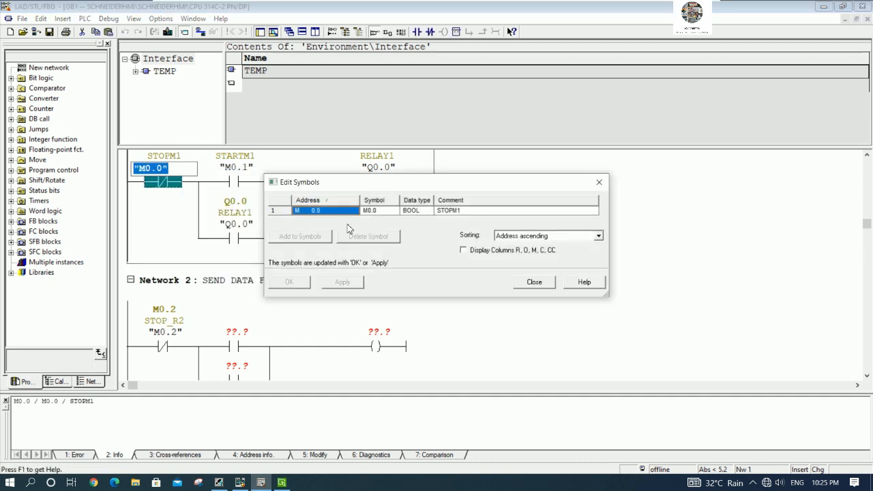
left_click(467, 212)
left_click(468, 212)
key("BackSpace")
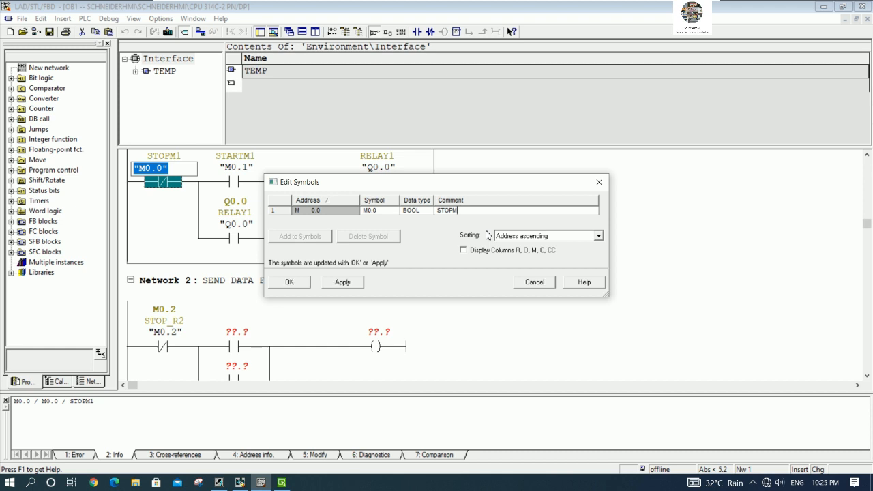
type("_R1")
left_click(298, 286)
Change the M1 ending in the symbol comment of start contact M0.1 to an R designation, matching the stop contact's naming.
right_click(247, 172)
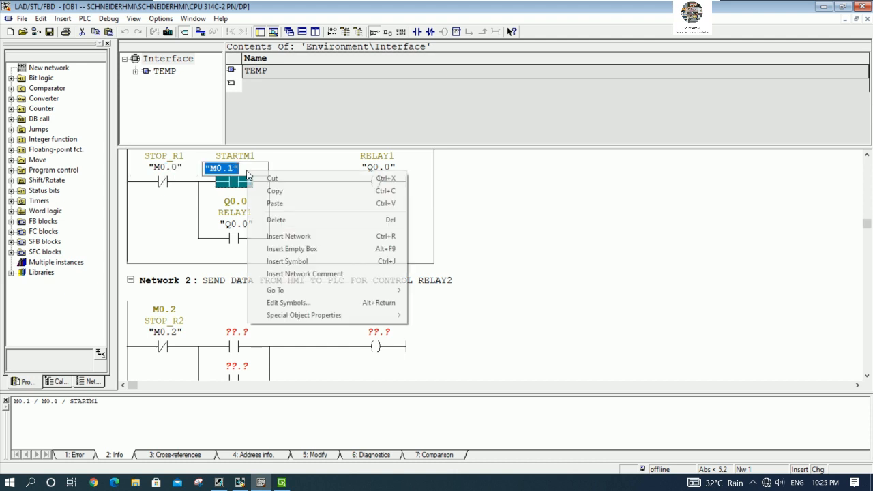
left_click(305, 303)
left_click(456, 211)
key("BackSpace")
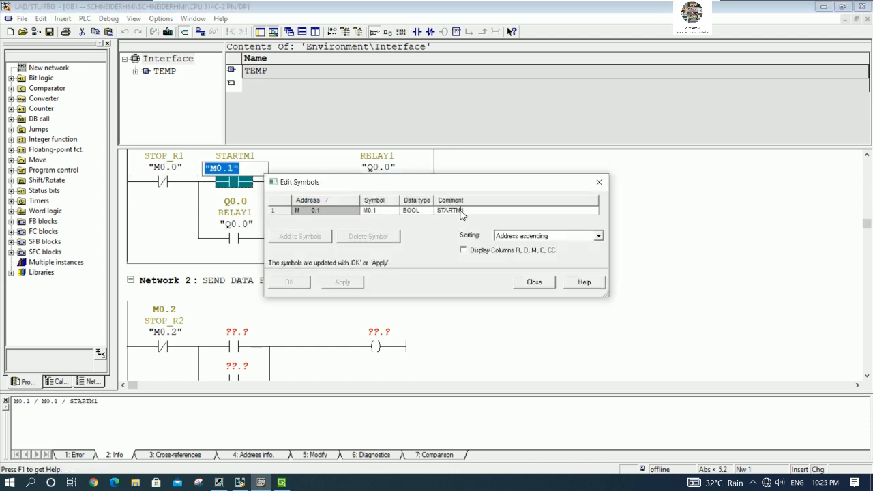
type("R")
left_click(290, 282)
Assign address M0.3 to the normally open contact on the main rung of Network 2.
scroll(456, 254, "down", 2)
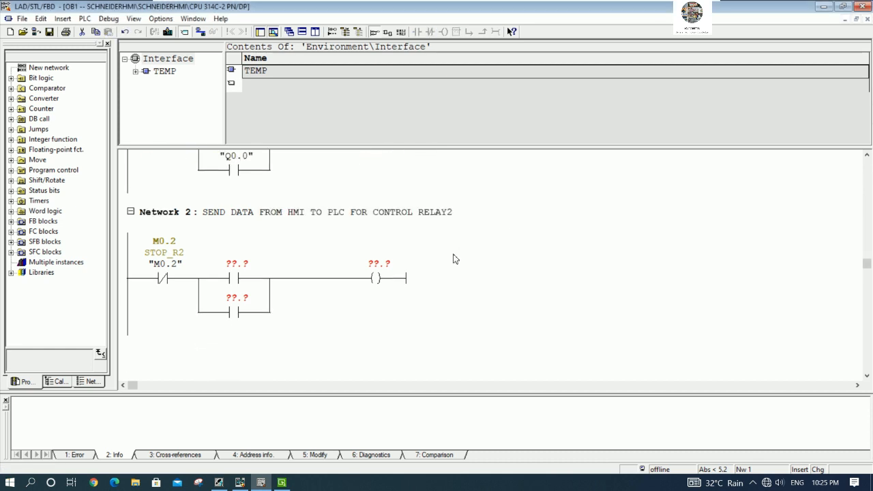
left_click(258, 269)
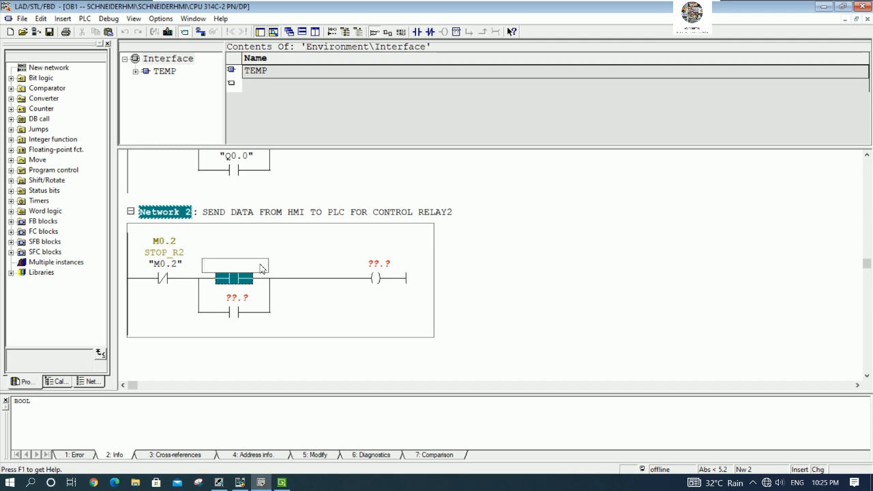
type("M0.3")
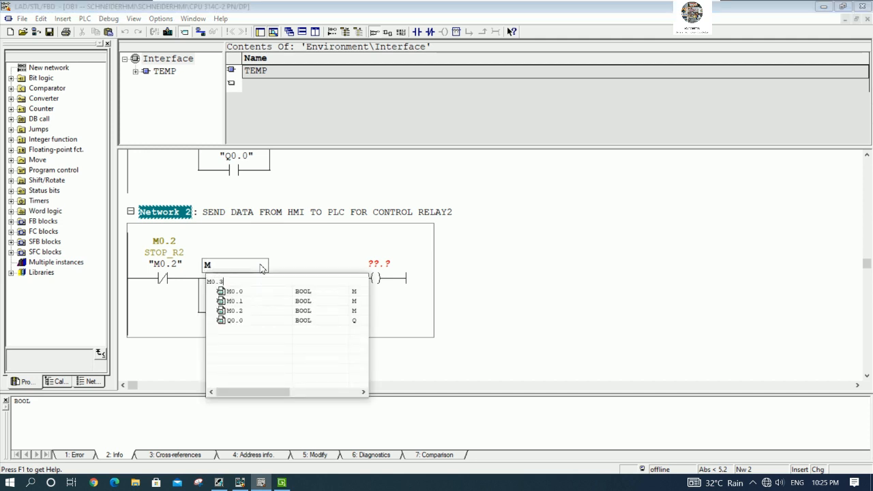
key("Return")
Add M0.3 of the Network 2 start contact to the symbols with the comment START_R2.
right_click(244, 264)
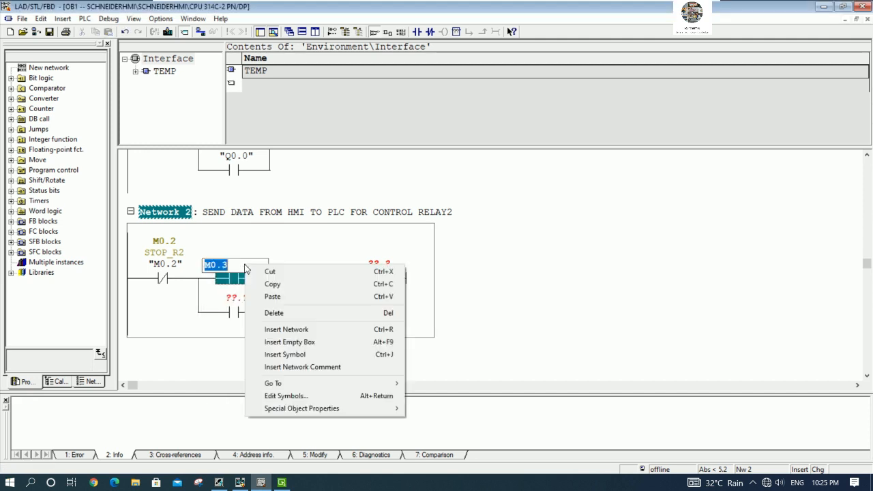
left_click(293, 397)
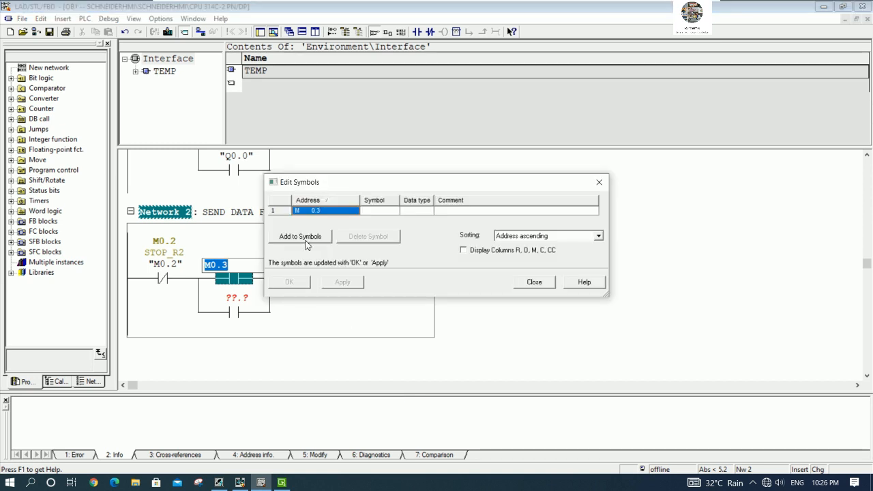
left_click(300, 236)
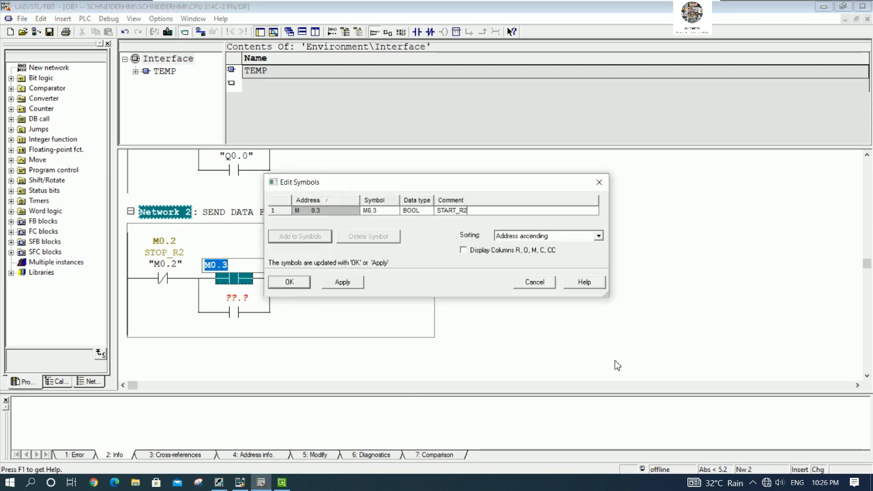
left_click(289, 282)
key("F7")
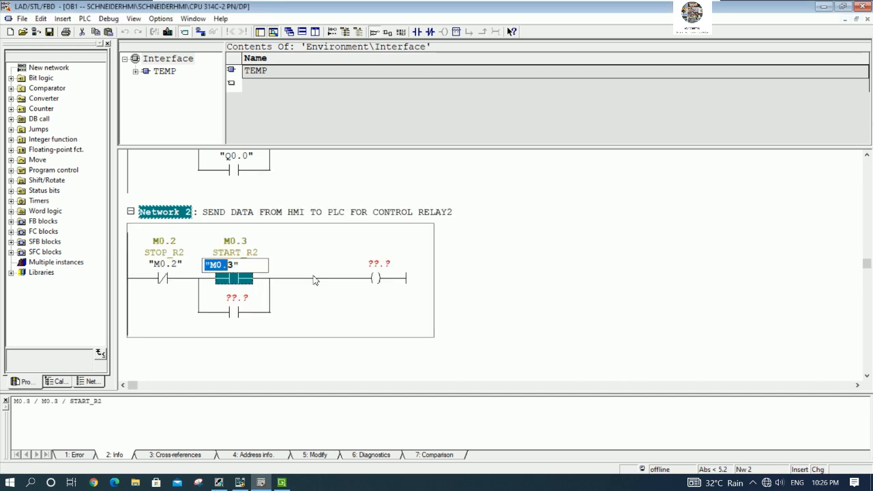
Assign address Q0.1 to the output coil of Network 2.
left_click(386, 264)
type("Q")
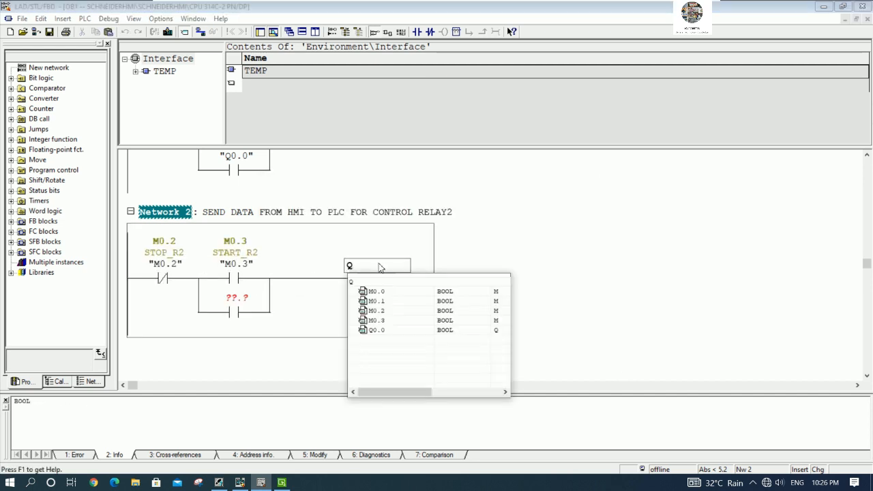
type("0.1")
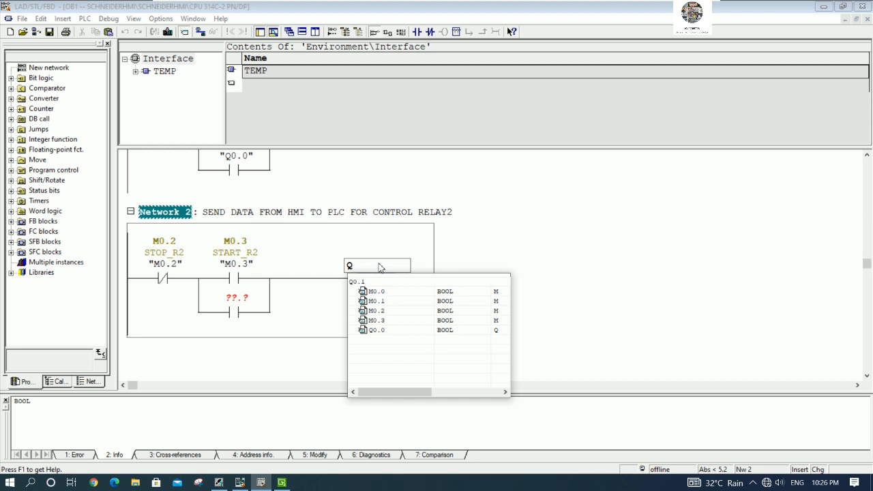
key("Return")
left_click(517, 294)
Add the Network 2 coil's address Q0.1 to the symbols with the comment RELAY2.
right_click(383, 267)
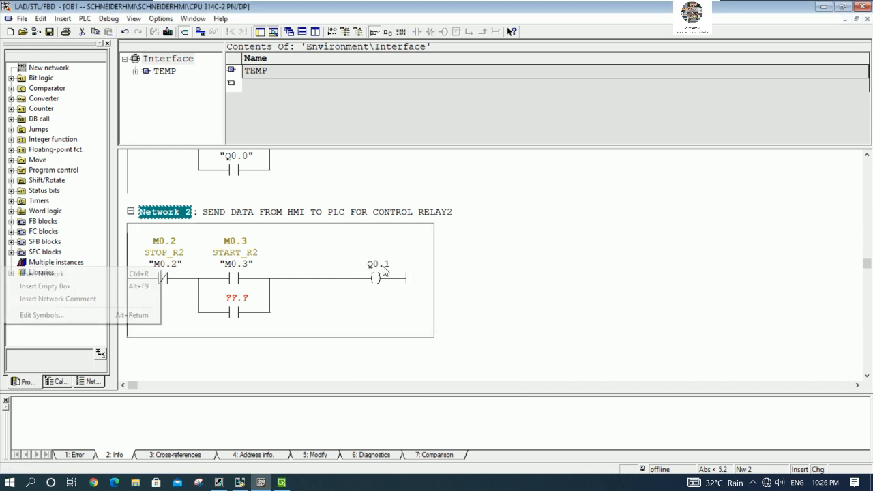
left_click(475, 256)
scroll(476, 259, "up", 2)
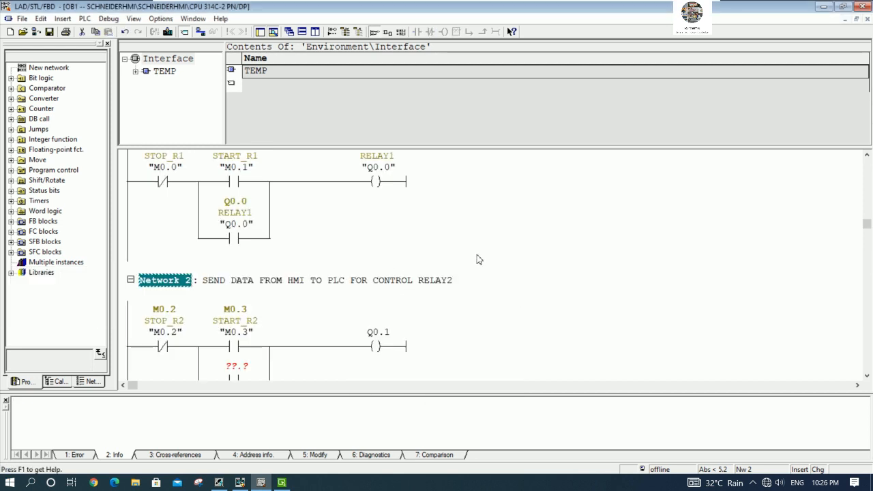
scroll(477, 260, "up", 2)
scroll(479, 259, "down", 1)
scroll(478, 259, "down", 2)
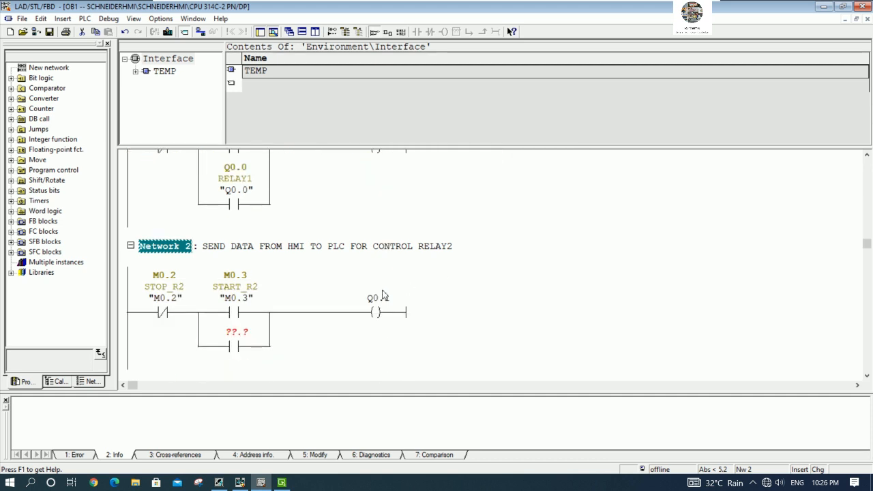
right_click(378, 299)
left_click(421, 428)
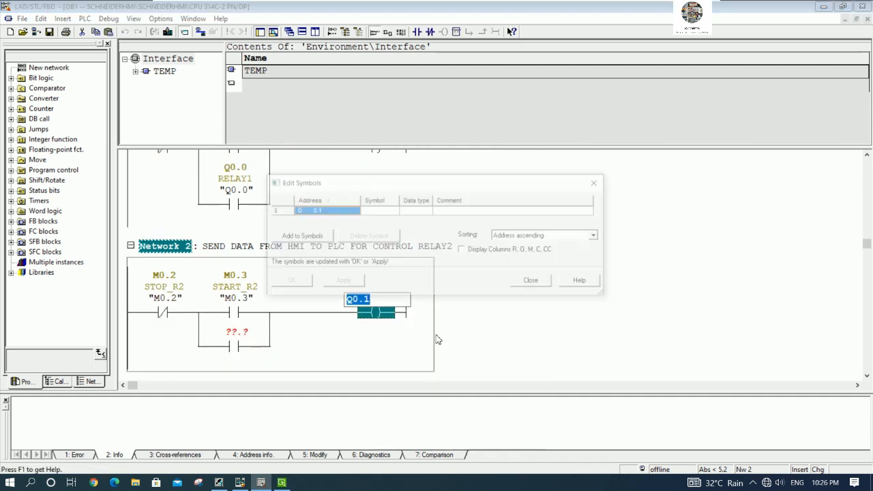
left_click(308, 237)
left_click(465, 210)
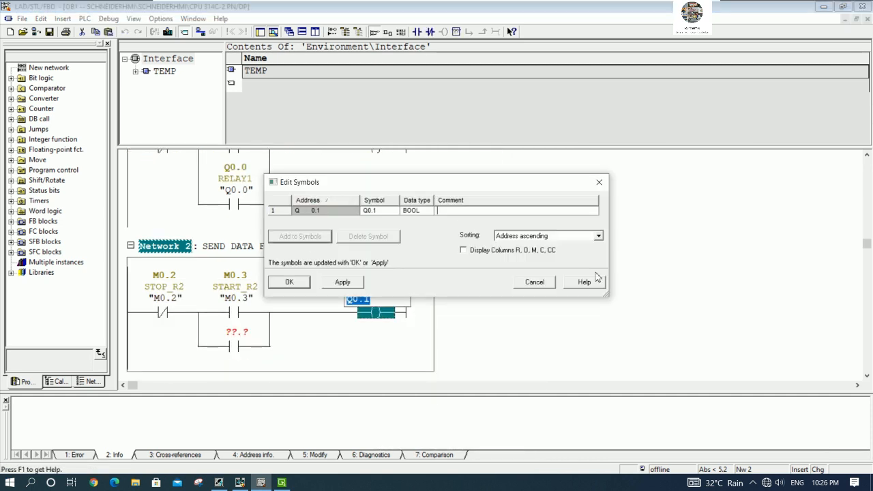
type("RELAY2")
left_click(289, 282)
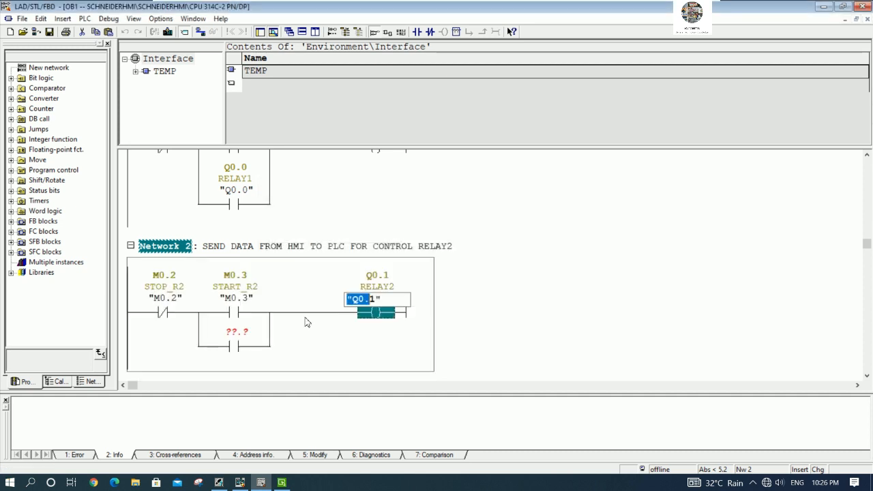
Assign address Q0.1 to the parallel latching contact of Network 2.
left_click(242, 332)
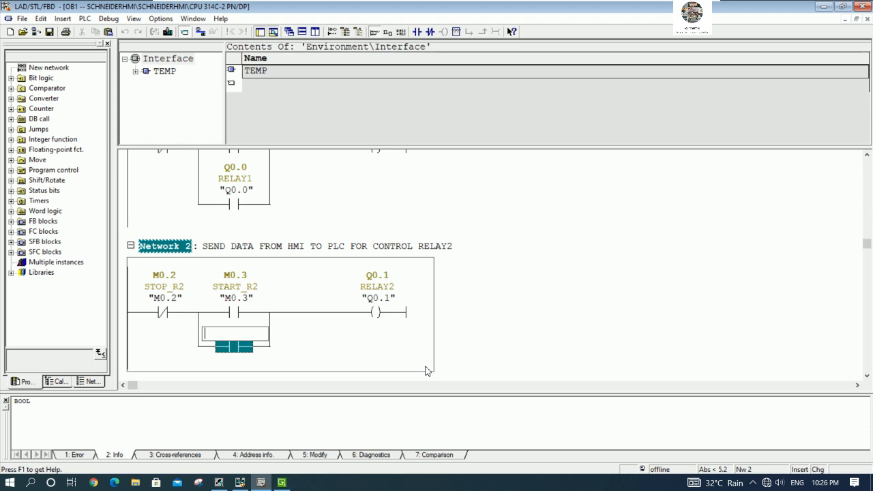
type("Q0.")
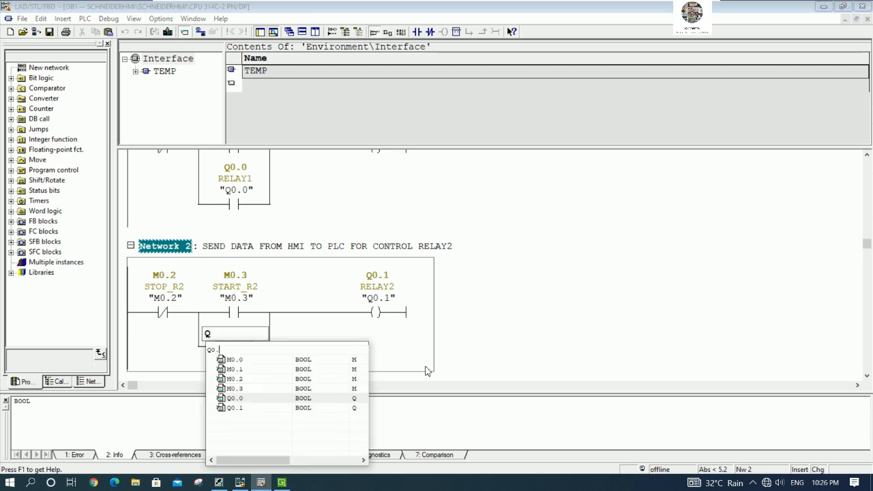
type("1")
key("Return")
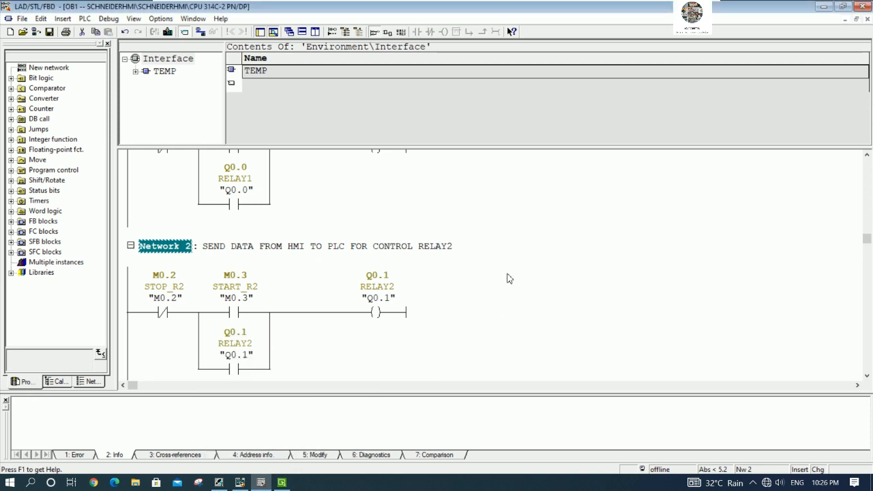
Enlarge the ladder editing area by shrinking the interface declaration area, bringing the rungs of both networks into view.
left_click_drag(468, 152, 473, 89)
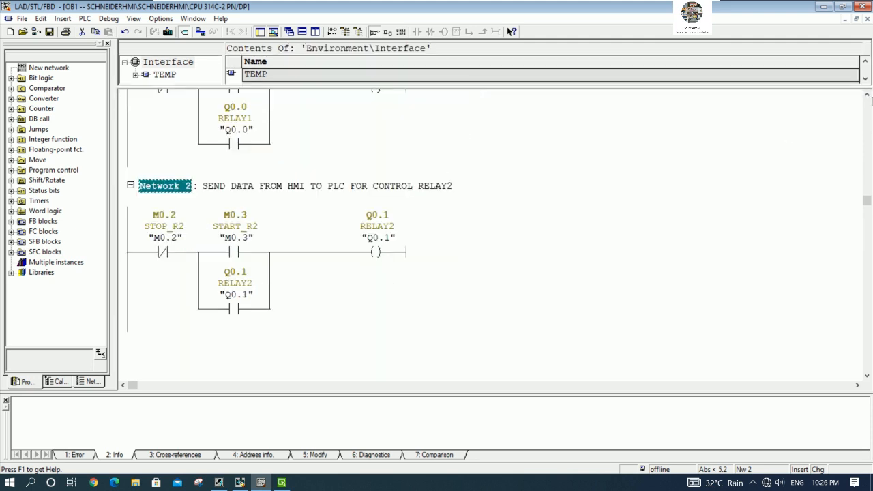
left_click(867, 93)
left_click(867, 93)
left_click(867, 94)
left_click(867, 93)
left_click(867, 93)
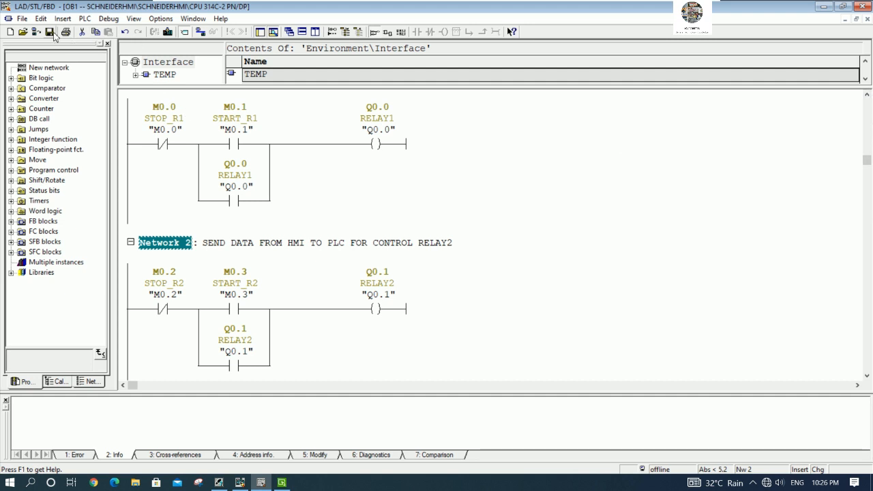
Save block OB1 and download it to the PLC.
left_click(49, 32)
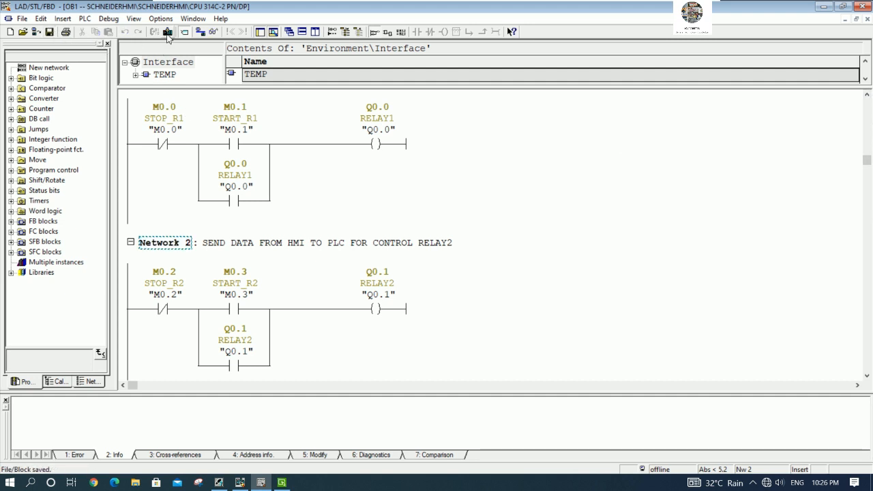
left_click(167, 34)
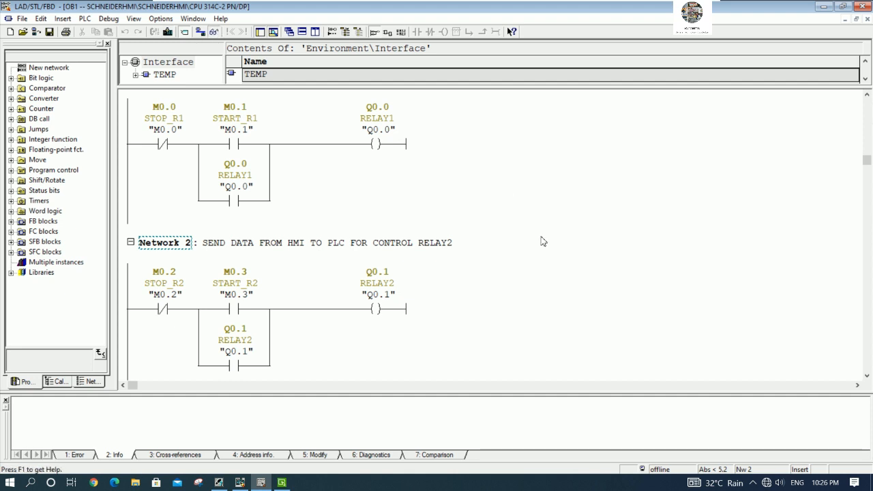
Monitor OB1 online and examine the contact and coil states in Networks 1 and 2.
left_click(545, 243)
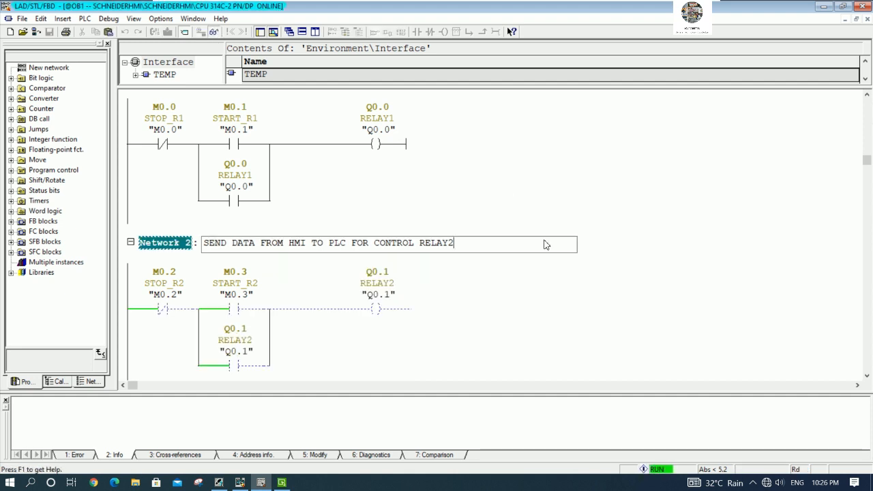
scroll(544, 241, "up", 3)
scroll(545, 239, "down", 2)
left_click(532, 143)
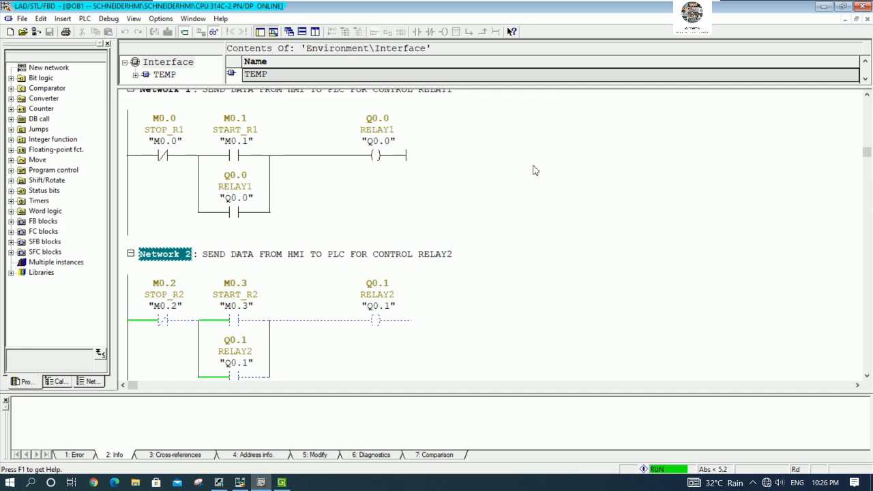
left_click(523, 180)
scroll(523, 179, "down", 3)
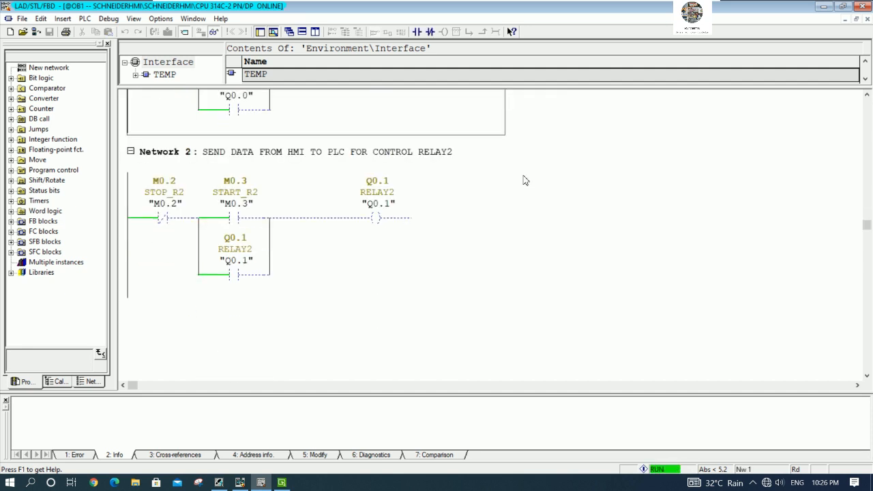
scroll(362, 319, "down", 2)
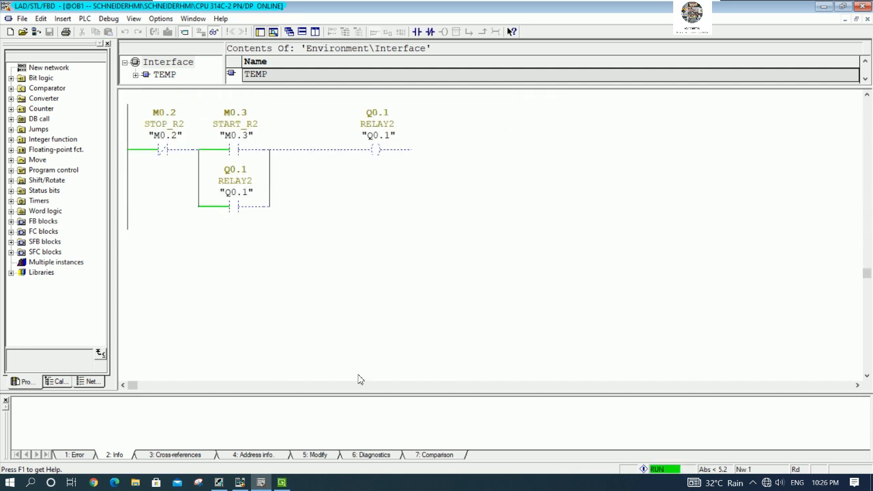
scroll(333, 353, "up", 4)
scroll(567, 281, "up", 1)
scroll(567, 280, "down", 1)
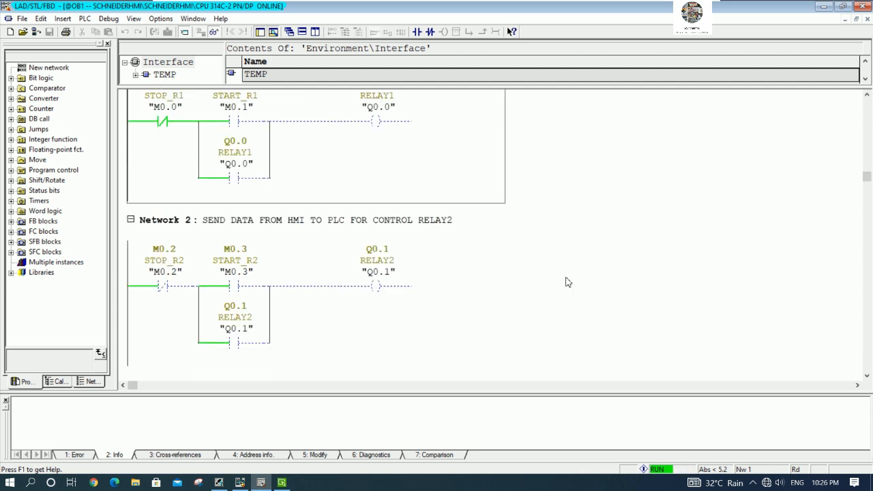
Switch to Vijeo Designer and create a new BOOL variable named STOPRELAY2 in the Variable Editor.
left_click(282, 482)
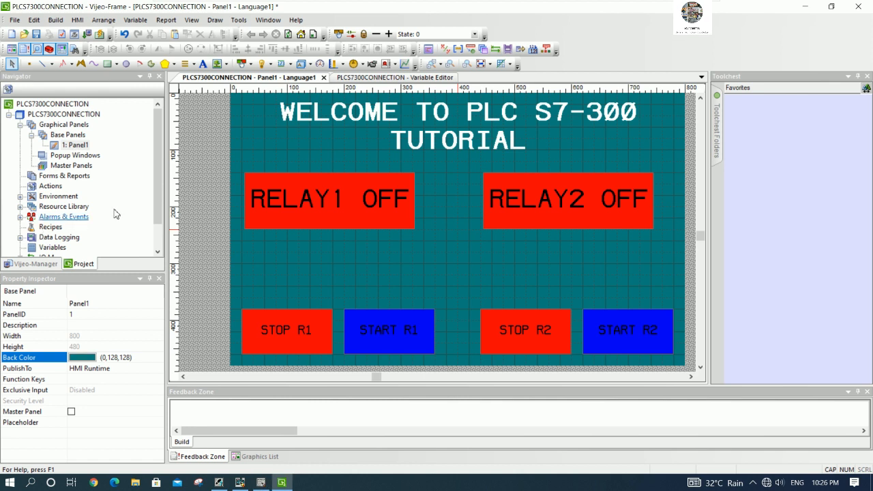
scroll(146, 221, "down", 1)
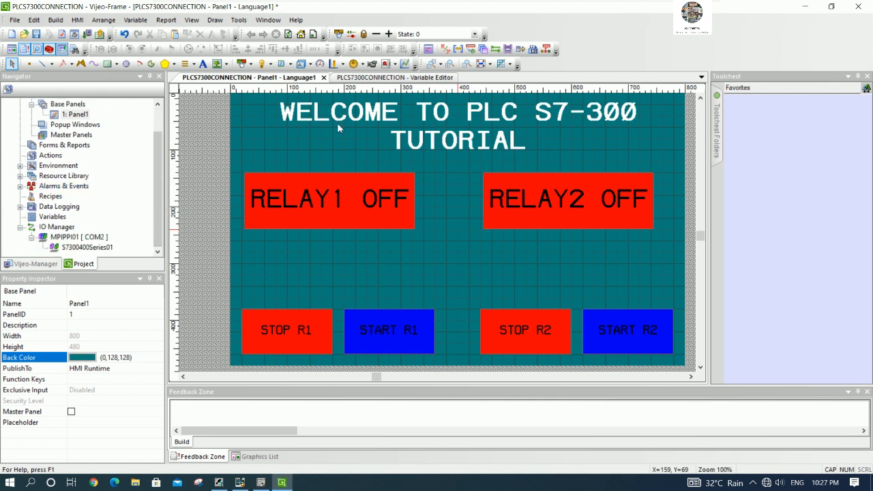
left_click(379, 77)
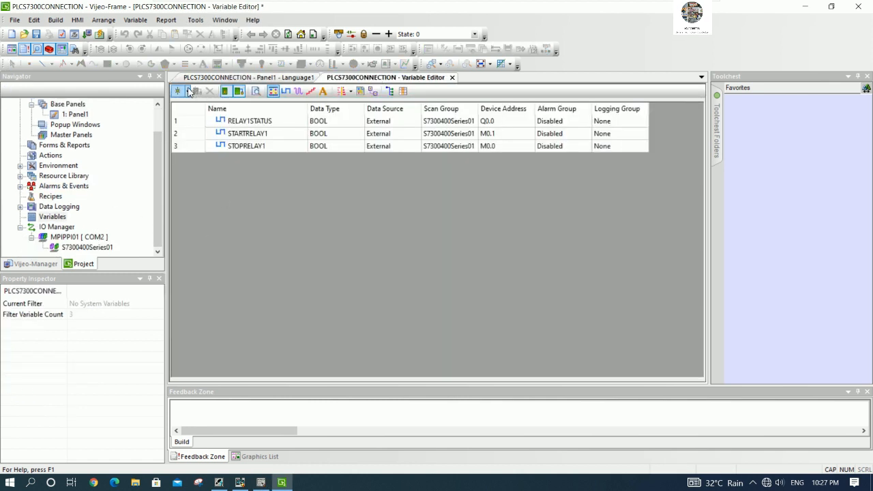
left_click(187, 91)
left_click(194, 106)
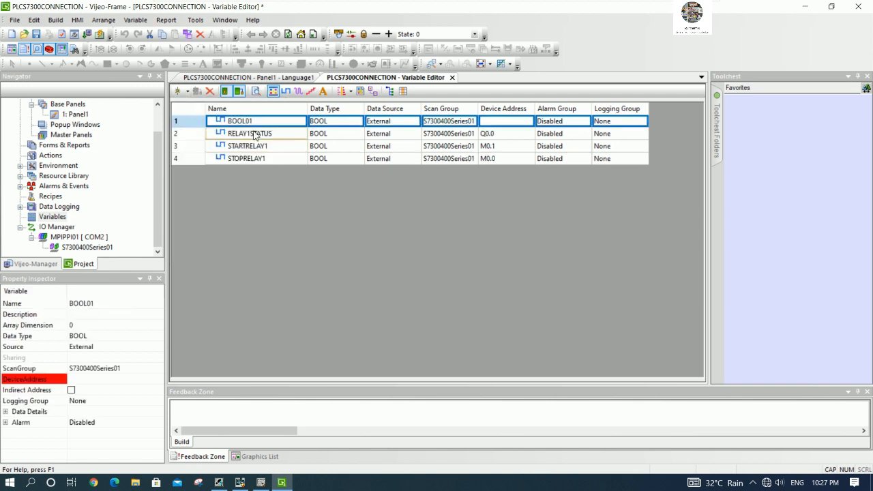
left_click(293, 122)
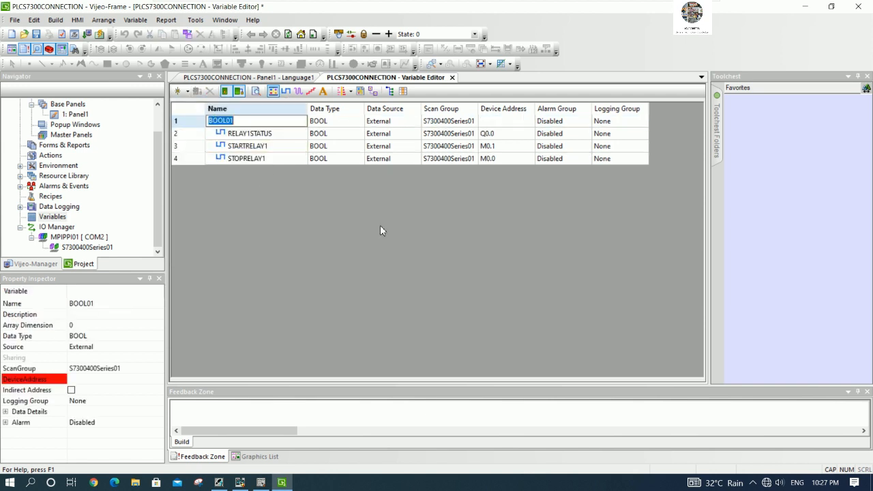
type("STOPRELAY2")
key("Return")
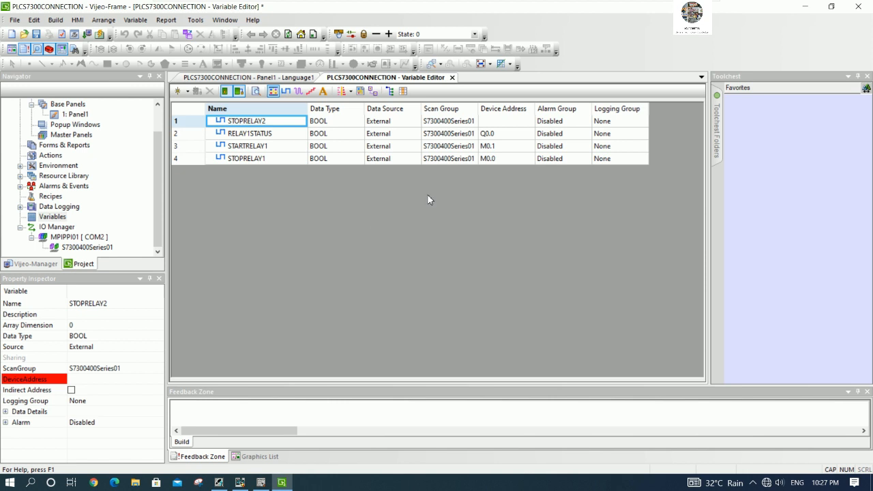
Set the device address of STOPRELAY2 to memory area M, address 0, bit 2.
left_click(525, 122)
left_click(529, 120)
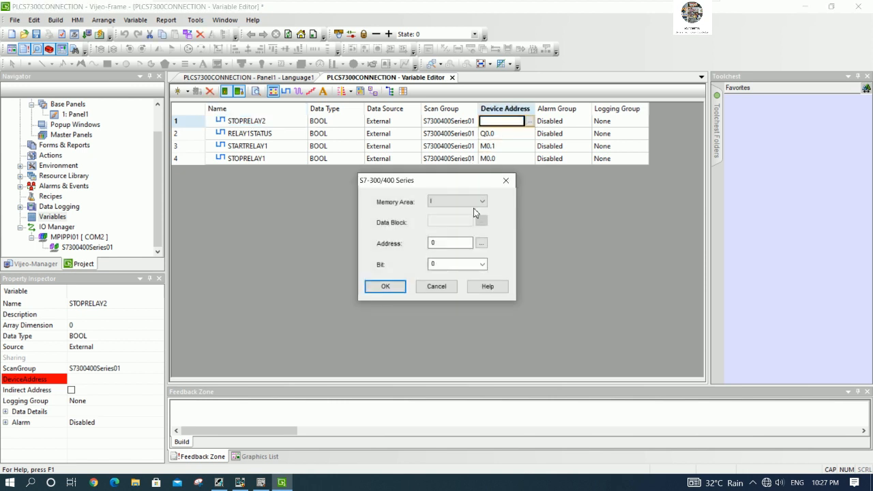
left_click(461, 203)
left_click(441, 226)
left_click(443, 266)
type("2")
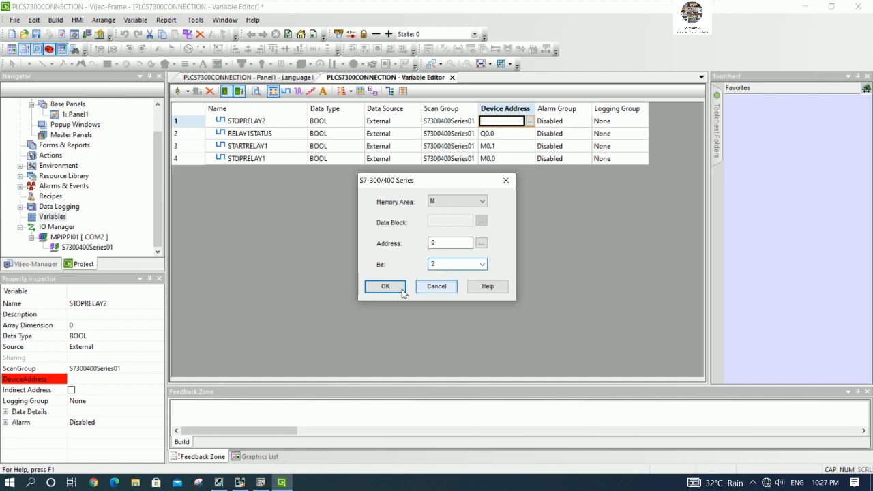
left_click(385, 286)
Switch to the STEP 7 ladder editor to check the Network 2 addresses and return to Vijeo Designer's Variable Editor.
left_click(260, 482)
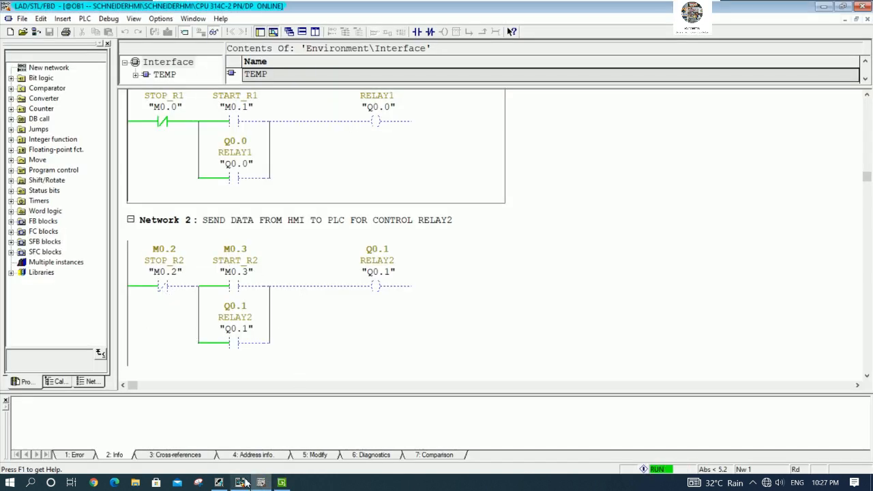
left_click(241, 482)
left_click(243, 482)
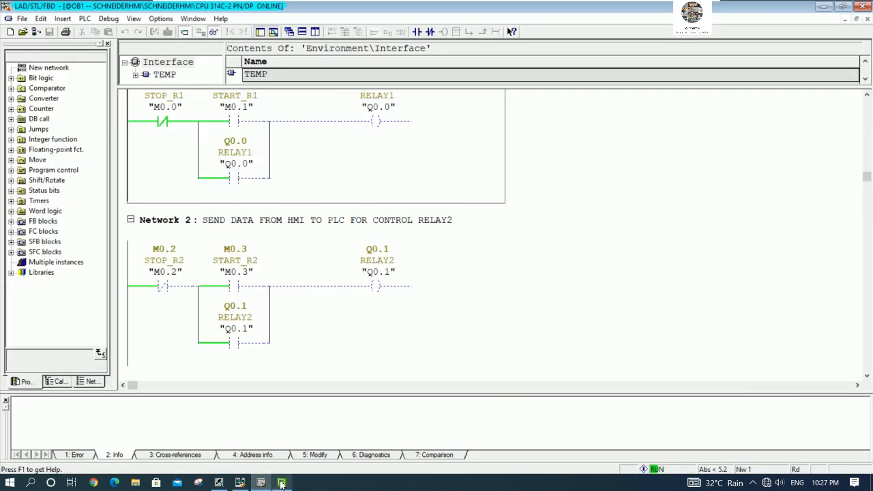
left_click(281, 483)
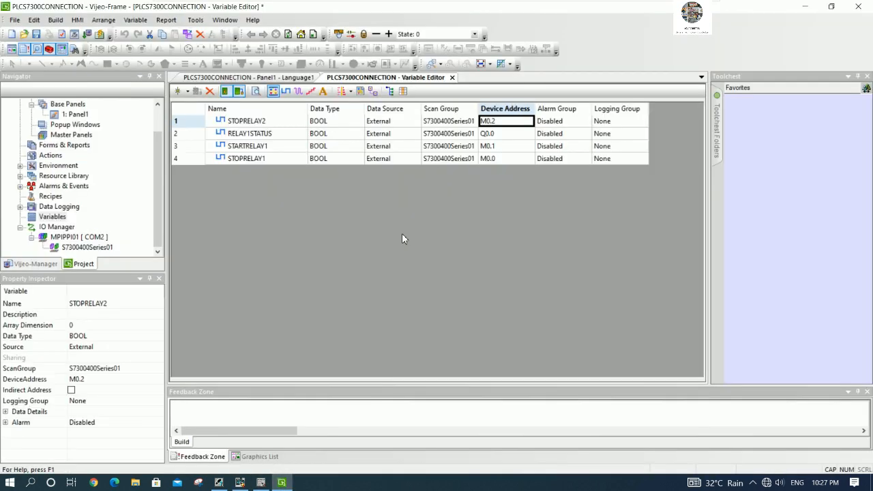
Create a new BOOL variable named STARTRELAY2 in the Variable Editor.
left_click(188, 91)
left_click(208, 109)
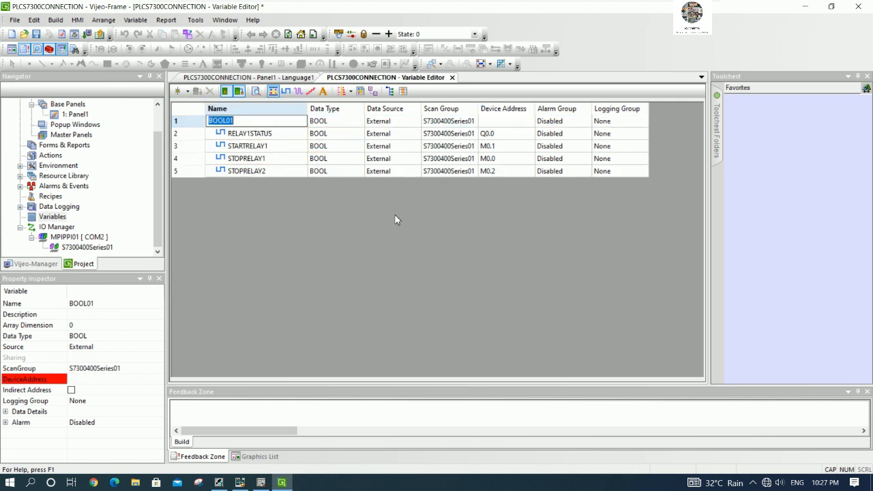
type("STARTRELAY2")
key("Return")
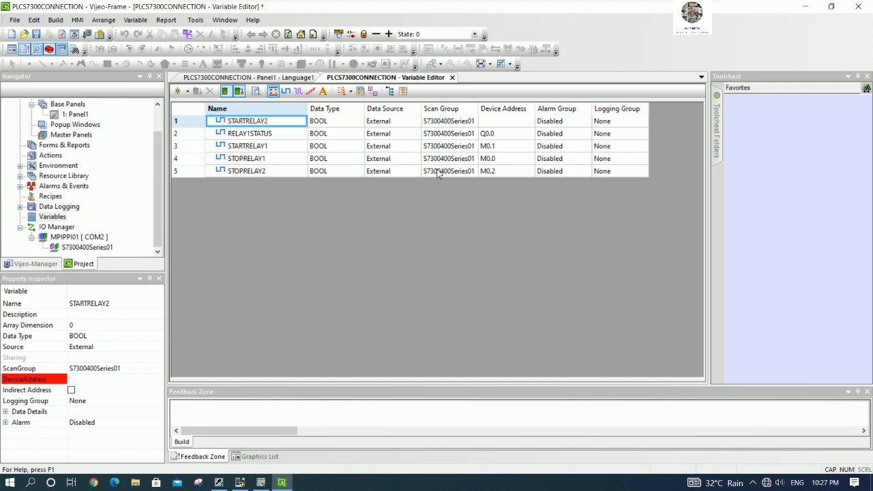
Set the device address of STARTRELAY2 to memory area M, address 0, bit 3.
double_click(525, 122)
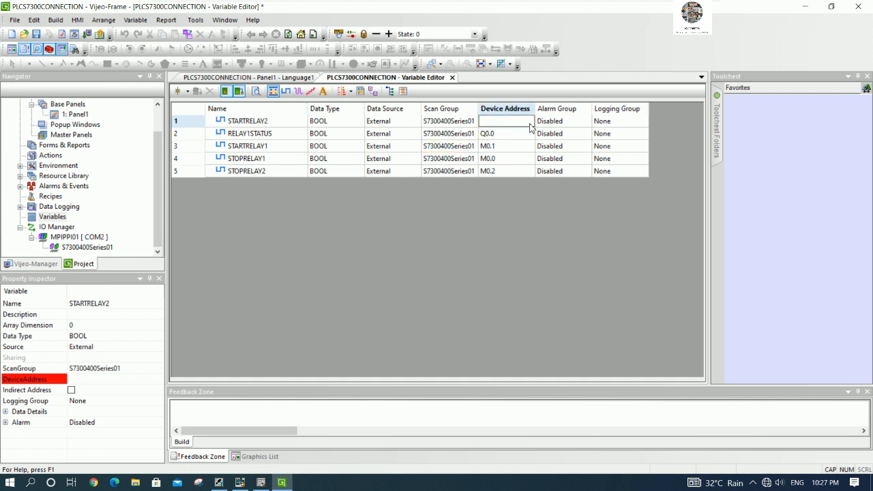
left_click(527, 173)
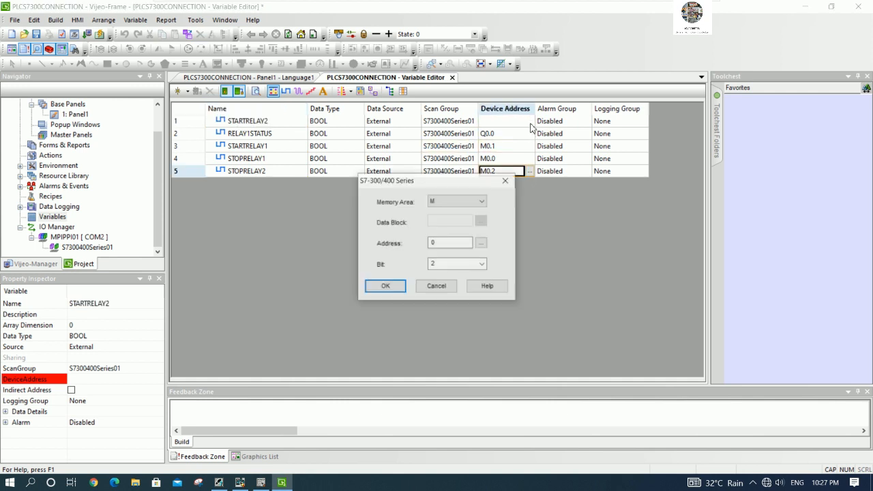
left_click(506, 181)
left_click(501, 121)
left_click(529, 121)
left_click(480, 198)
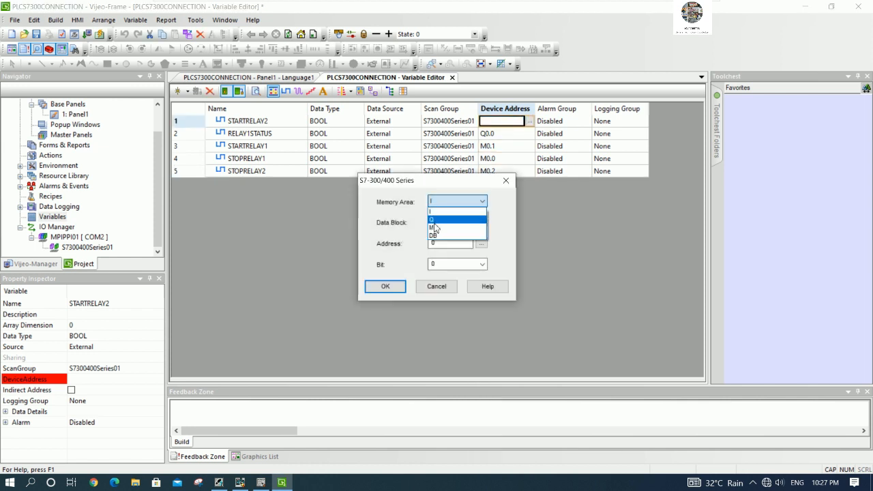
left_click(458, 225)
left_click(440, 265)
type("3")
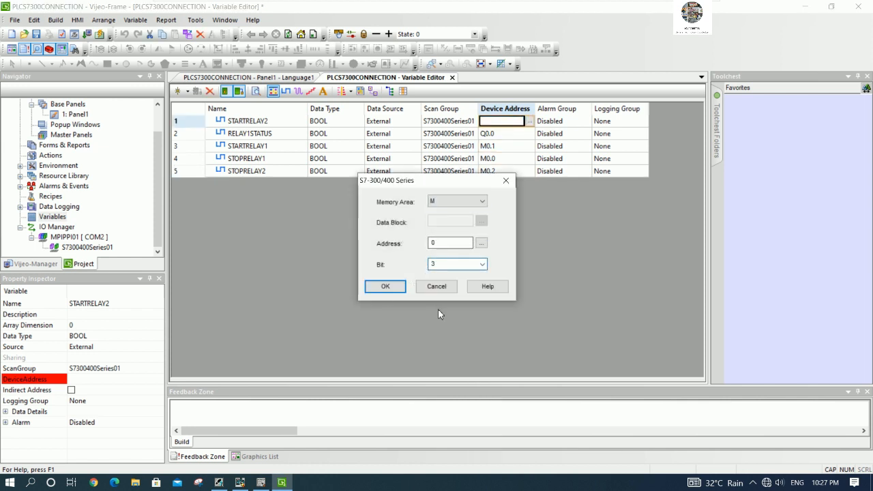
left_click(385, 286)
left_click(222, 174)
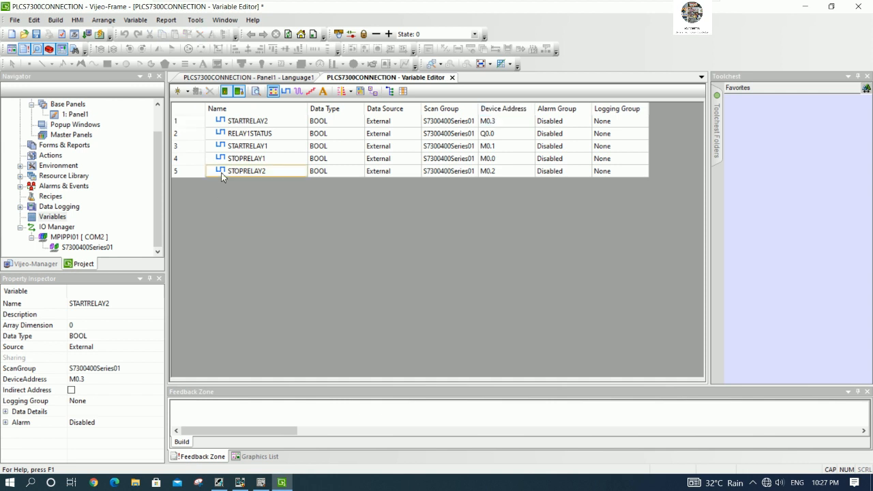
Create a new BOOL variable named RELAY2STATUS in the Variable Editor.
left_click(187, 91)
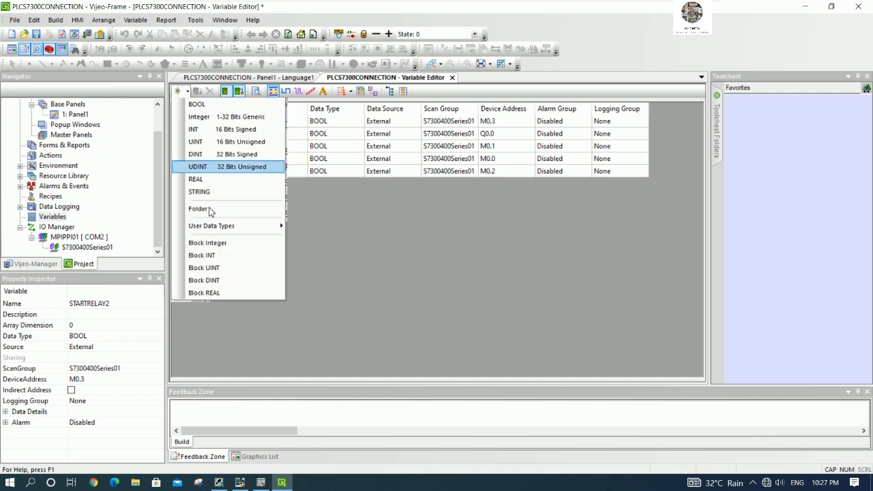
left_click(197, 103)
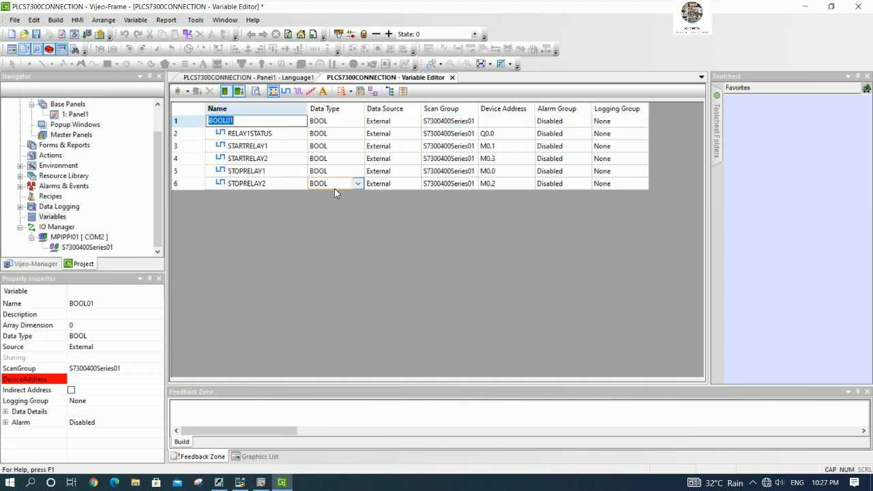
type("RELAY2STATUS")
key("Return")
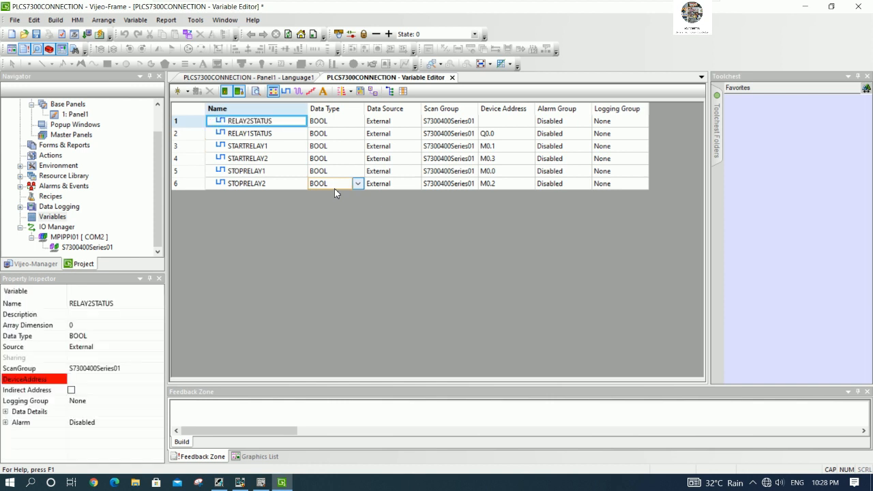
Set the device address of RELAY2STATUS to memory area Q, address 0, bit 1.
left_click(525, 121)
left_click(529, 121)
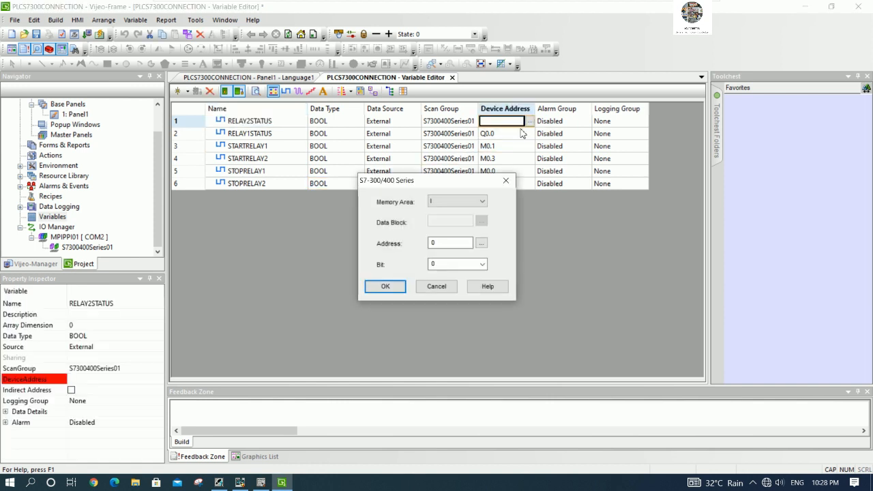
left_click(481, 202)
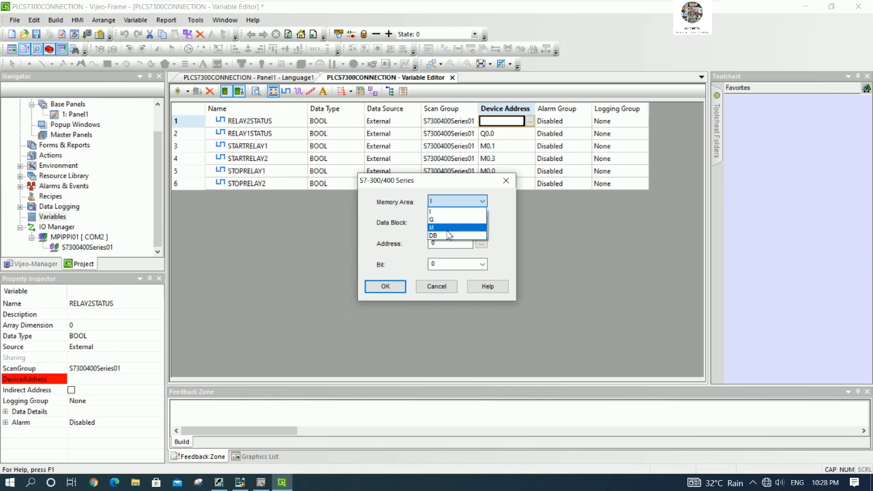
left_click(449, 220)
key("Tab")
key("Tab")
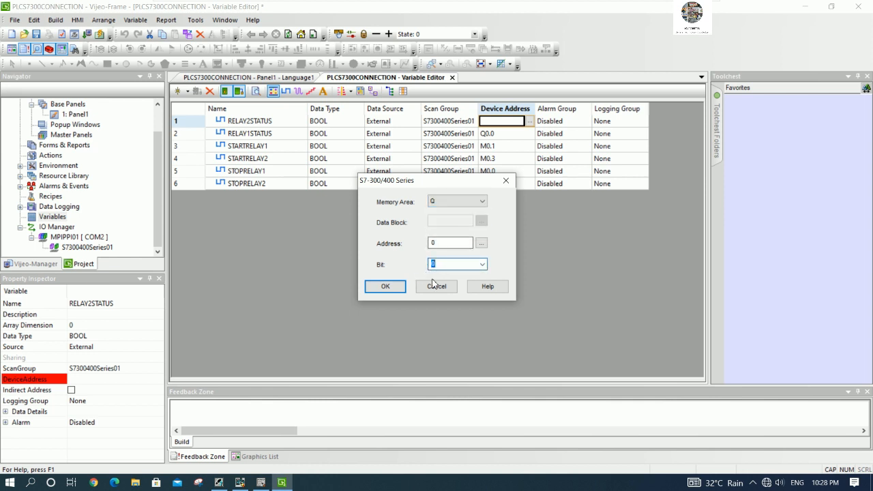
type("1")
key("Return")
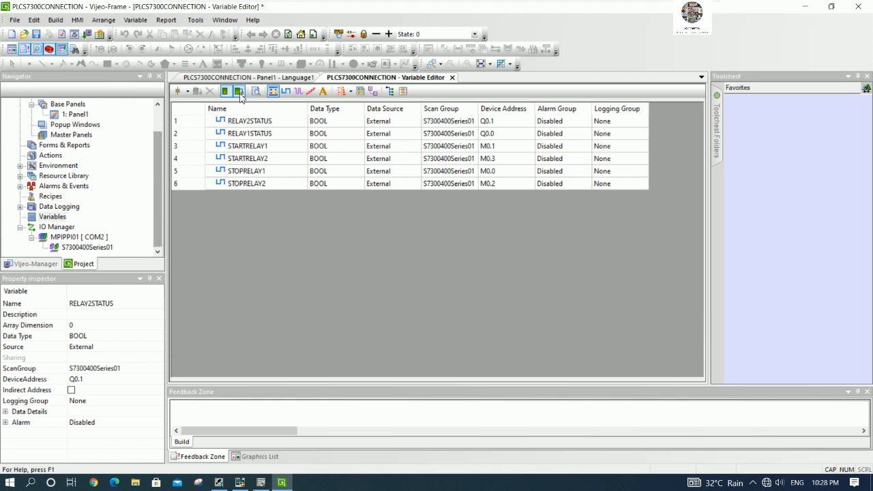
Go to Panel1 and set the STOP R1 switch's touch operation to Bit with Momentary ON.
left_click(254, 77)
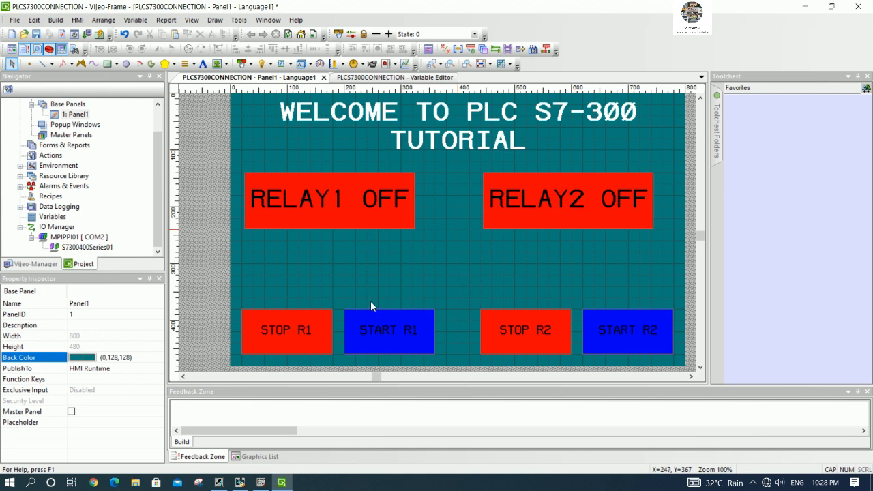
left_click(367, 216)
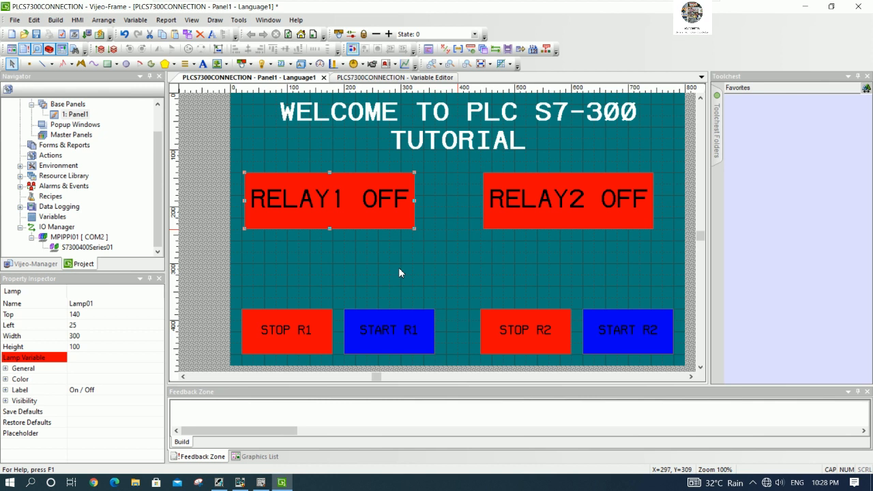
left_click(398, 273)
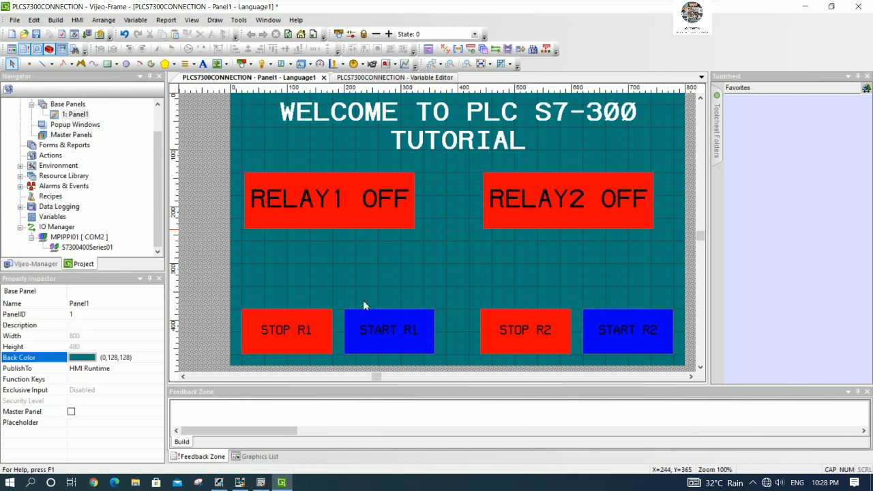
left_click(274, 334)
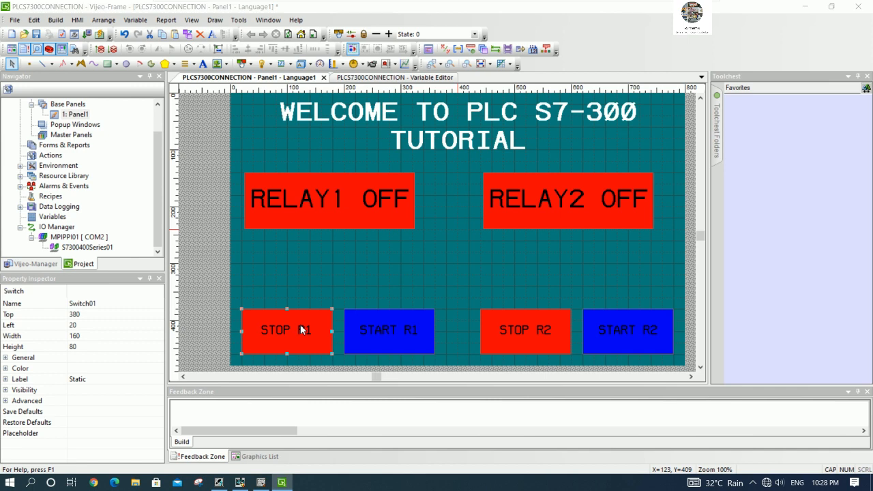
double_click(300, 324)
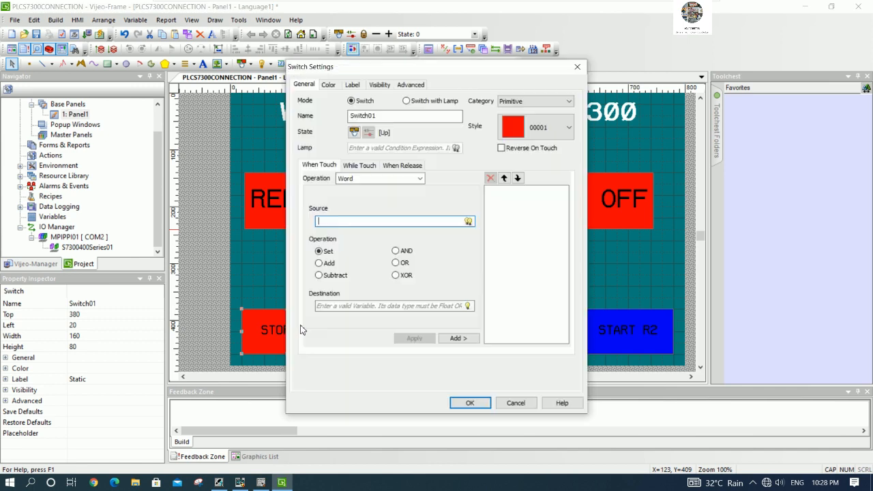
left_click(368, 180)
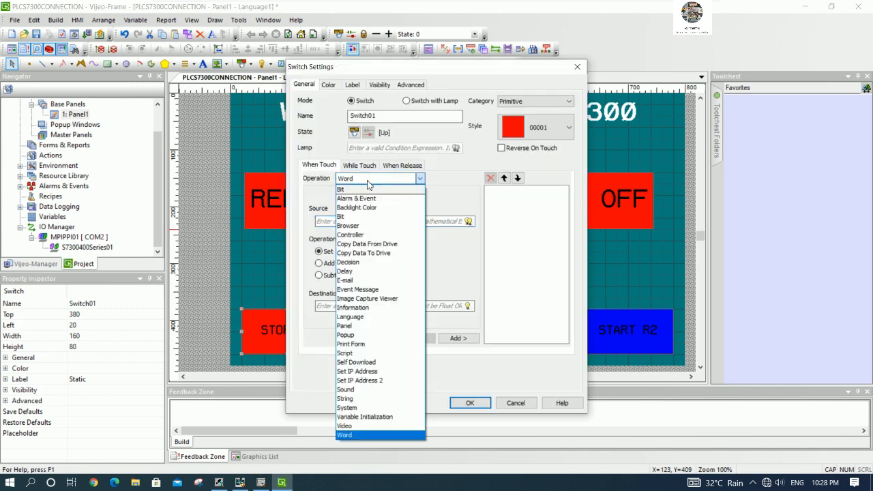
left_click(348, 217)
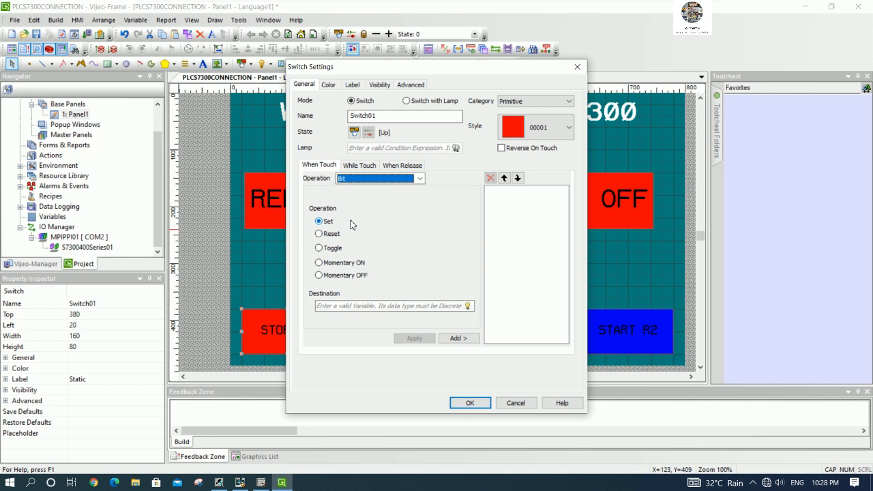
left_click(331, 265)
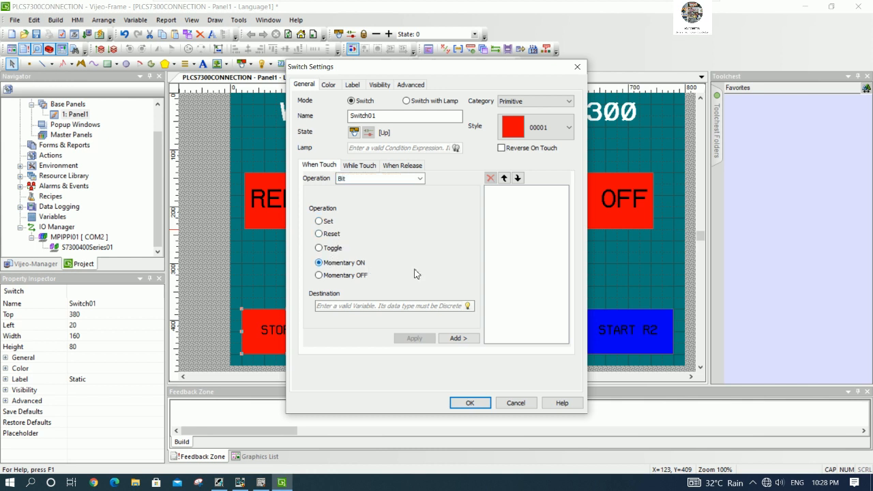
Assign STOPRELAY1 as the destination variable of the STOP R1 switch and accept its settings.
left_click(468, 307)
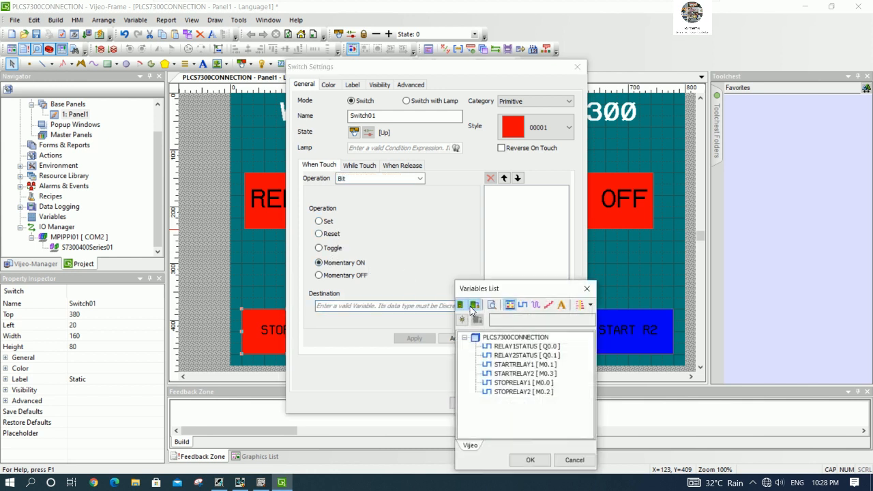
left_click_drag(510, 292, 476, 191)
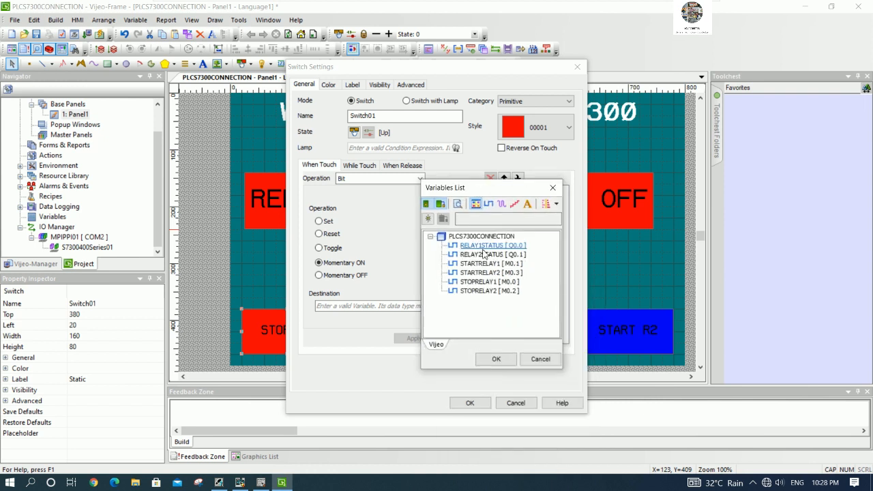
left_click(489, 281)
left_click(498, 357)
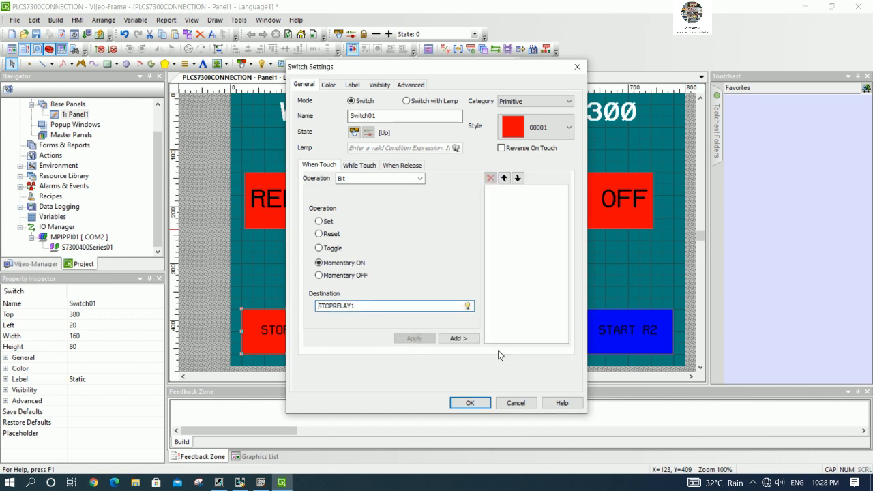
left_click(470, 402)
Configure the START R1 switch with a Bit touch operation, Momentary ON, and STARTRELAY1 as the destination variable.
left_click(402, 333)
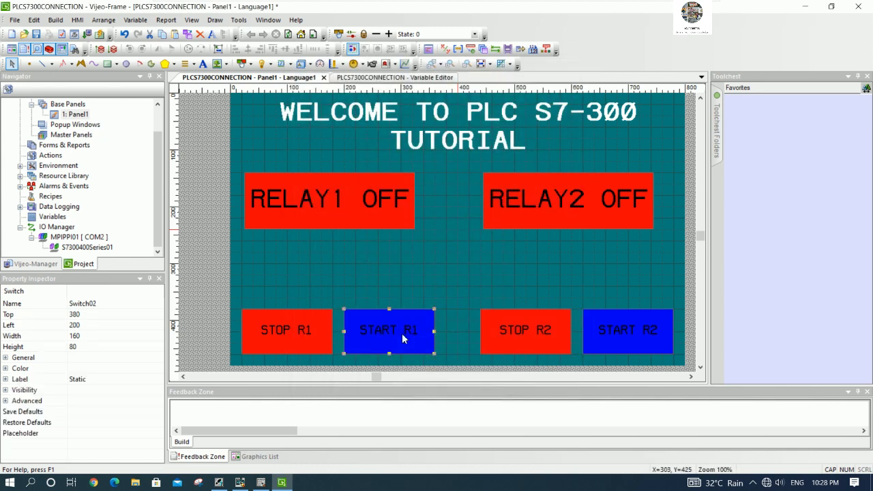
double_click(401, 333)
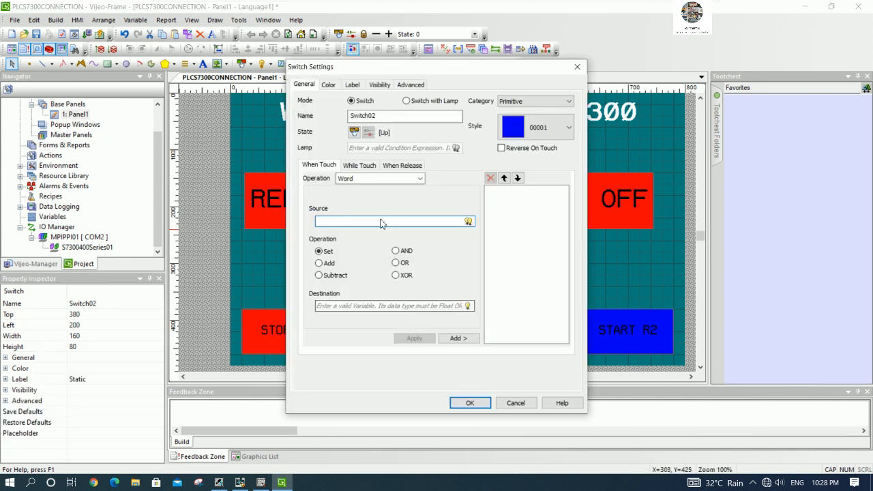
left_click(415, 179)
left_click(360, 218)
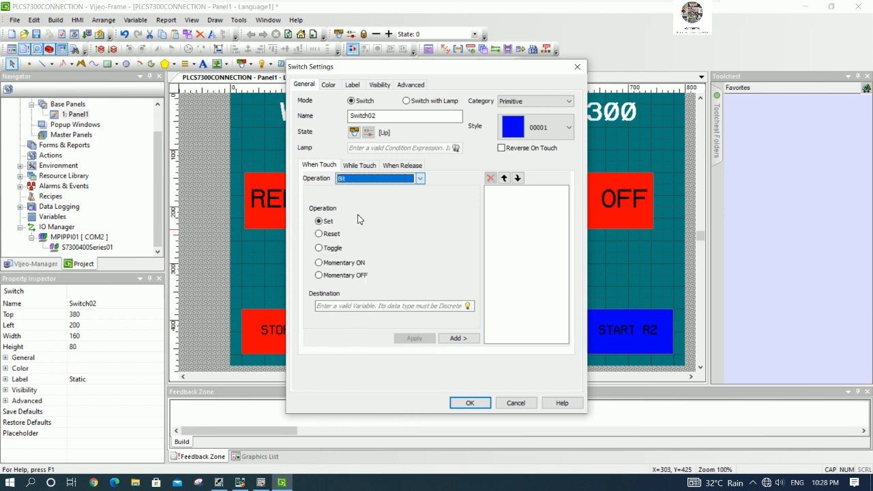
left_click(335, 263)
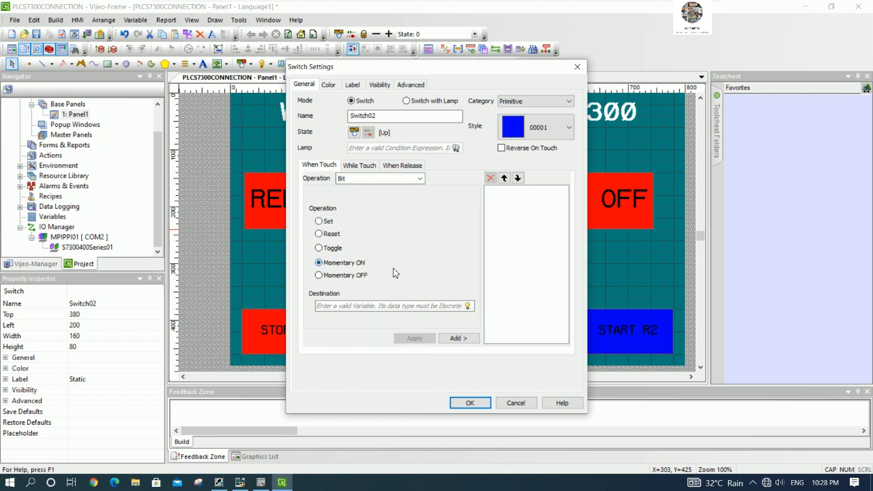
left_click(467, 305)
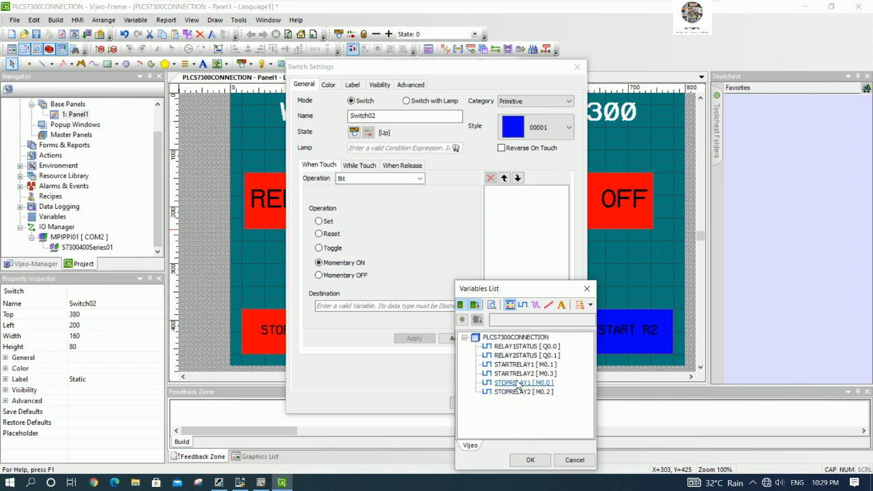
left_click(520, 364)
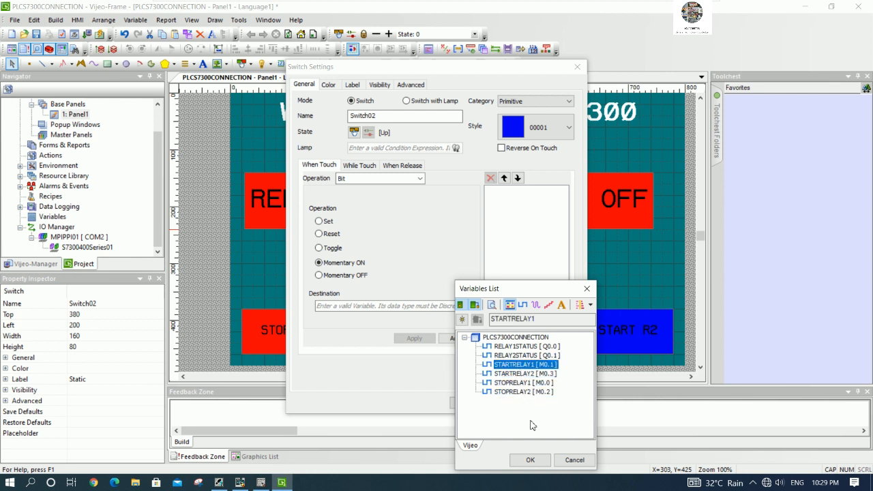
left_click(530, 460)
left_click(468, 403)
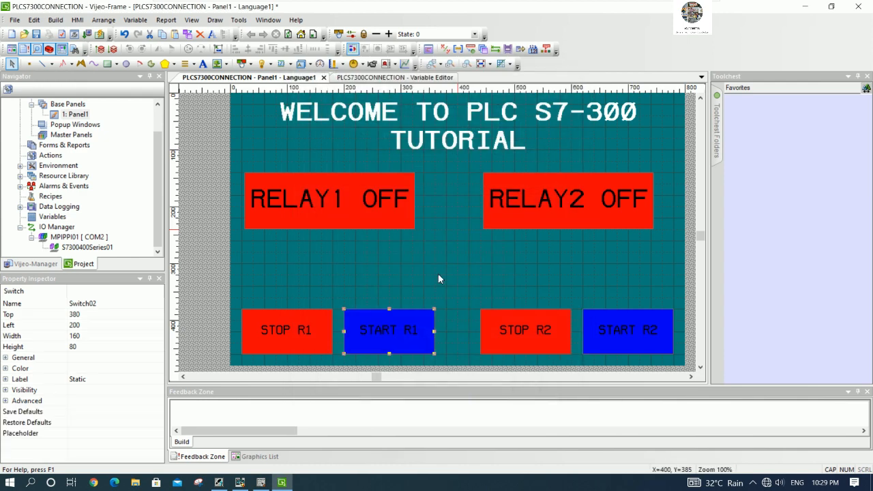
Assign RELAY1STATUS as the RELAY1 lamp's variable and accept its settings after checking the On/Off colors and label texts.
left_click(439, 275)
double_click(340, 195)
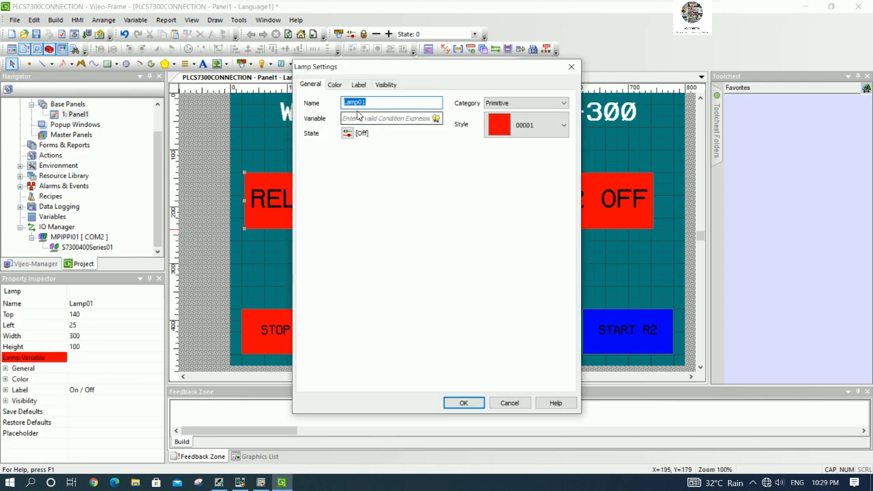
left_click(436, 118)
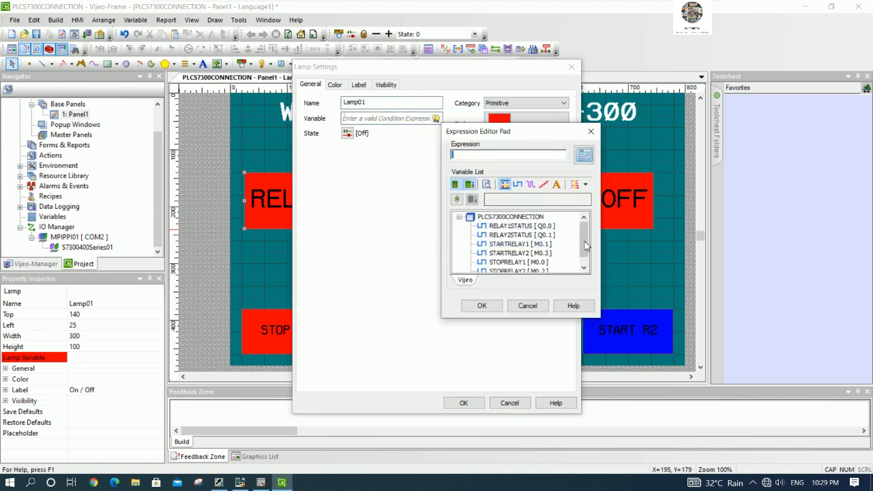
left_click_drag(584, 243, 584, 249)
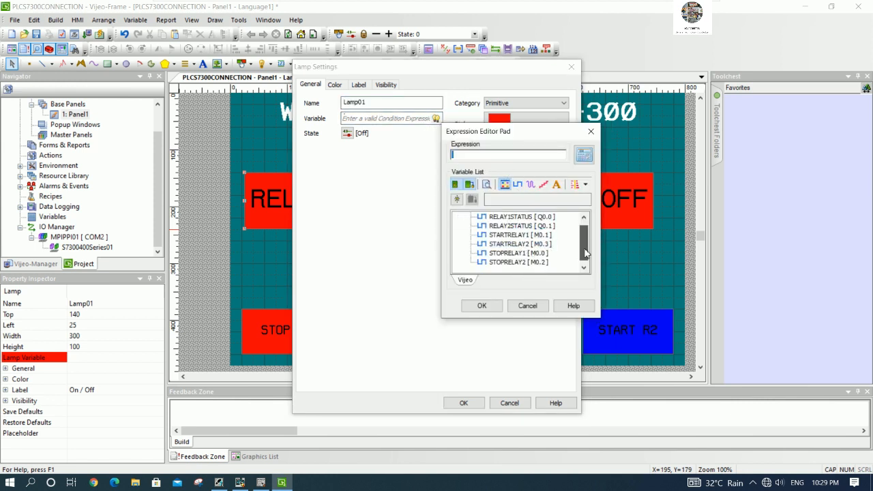
left_click(522, 217)
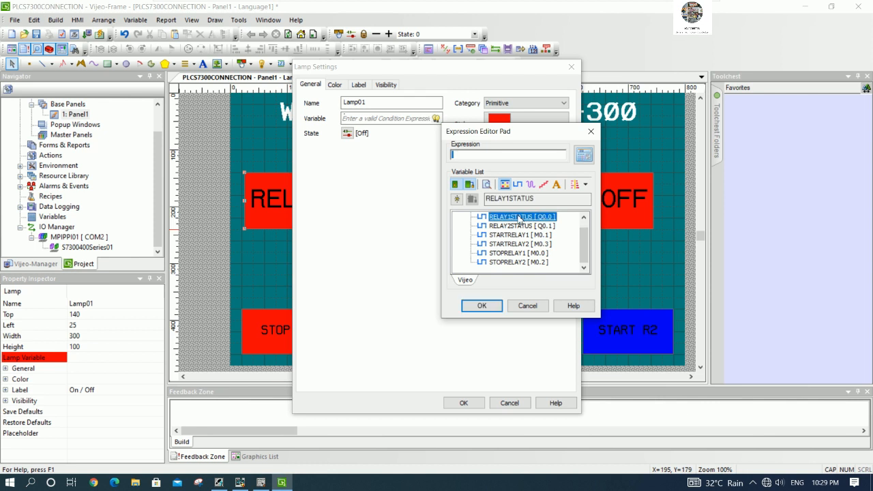
left_click(491, 304)
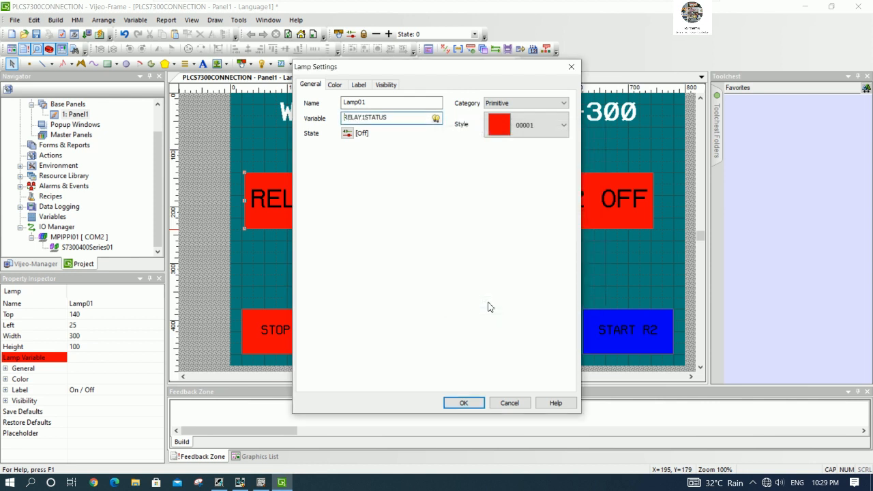
left_click(335, 86)
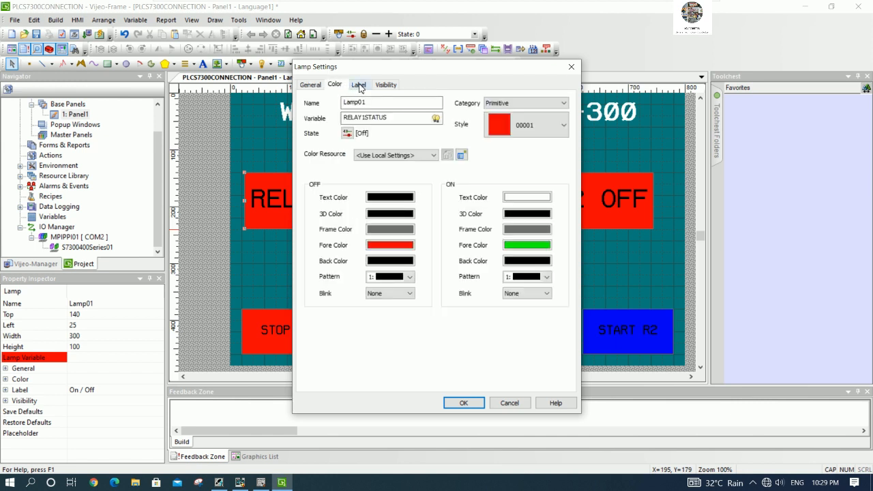
left_click(359, 85)
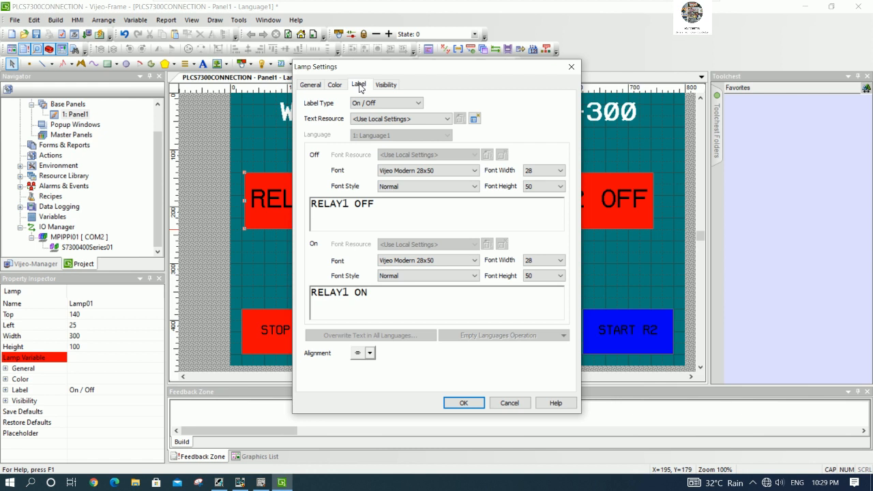
left_click_drag(387, 208, 314, 212)
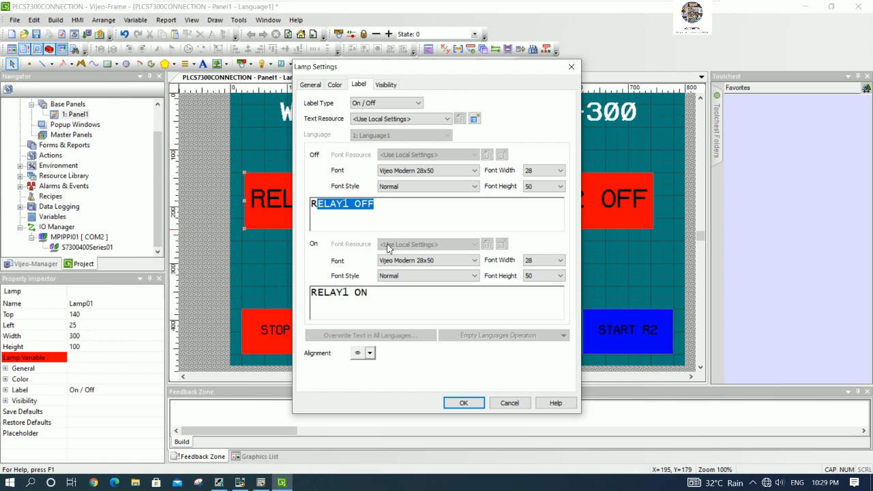
left_click(453, 401)
Configure the STOP R2 switch with a Bit touch operation, Momentary ON, and STOPRELAY2 as the destination variable.
left_click(482, 266)
double_click(520, 328)
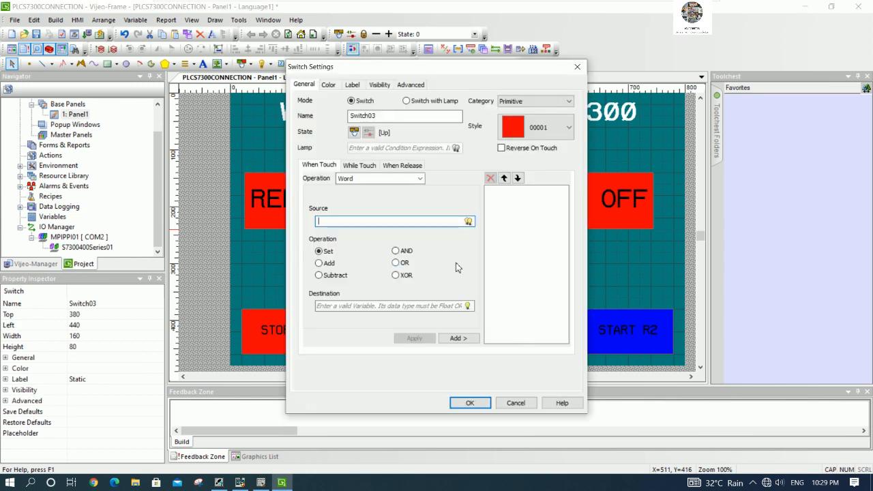
left_click(391, 180)
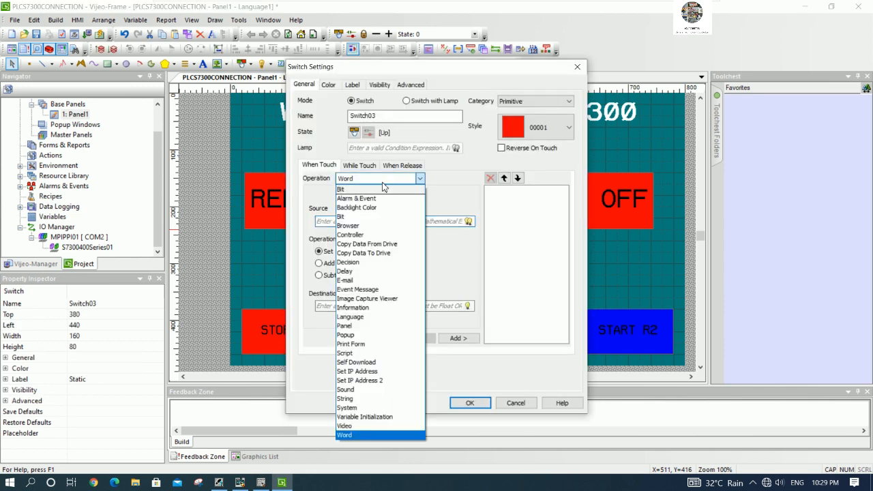
left_click(355, 218)
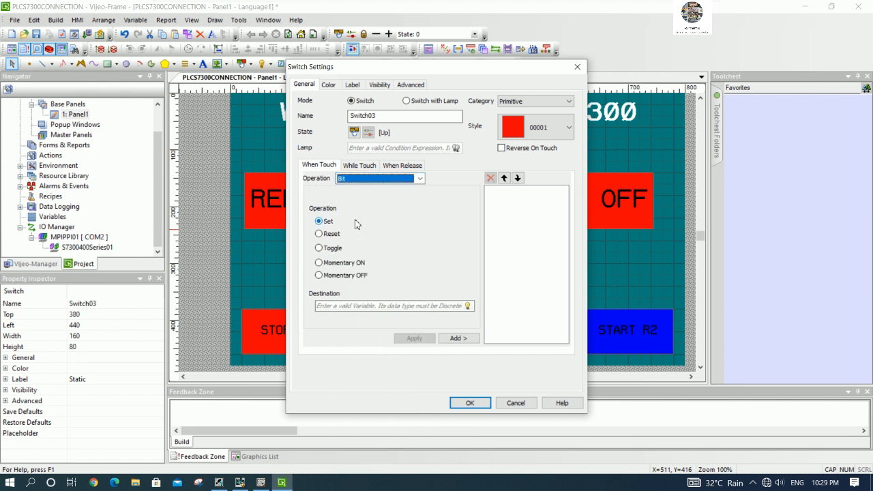
left_click(343, 266)
left_click(467, 306)
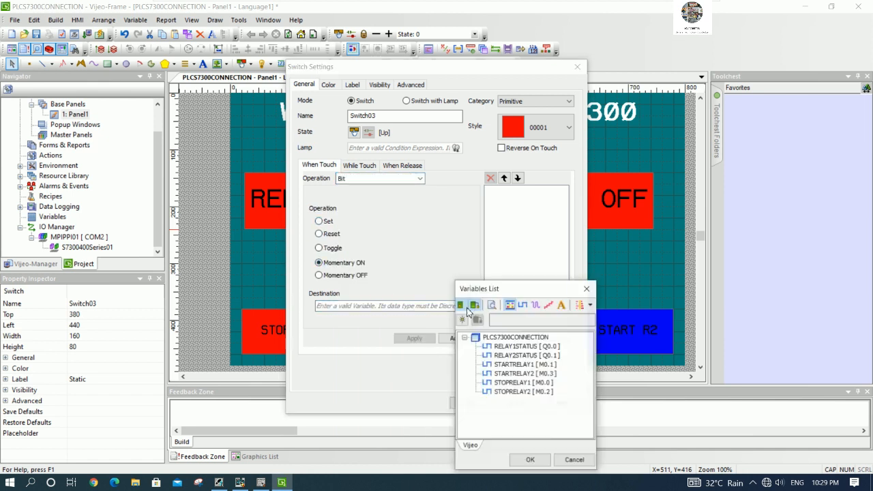
left_click(523, 392)
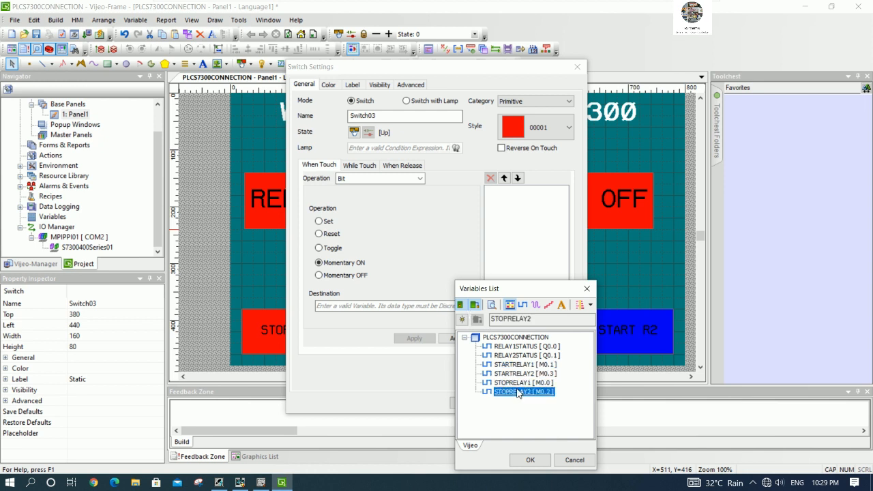
left_click(525, 456)
left_click(466, 402)
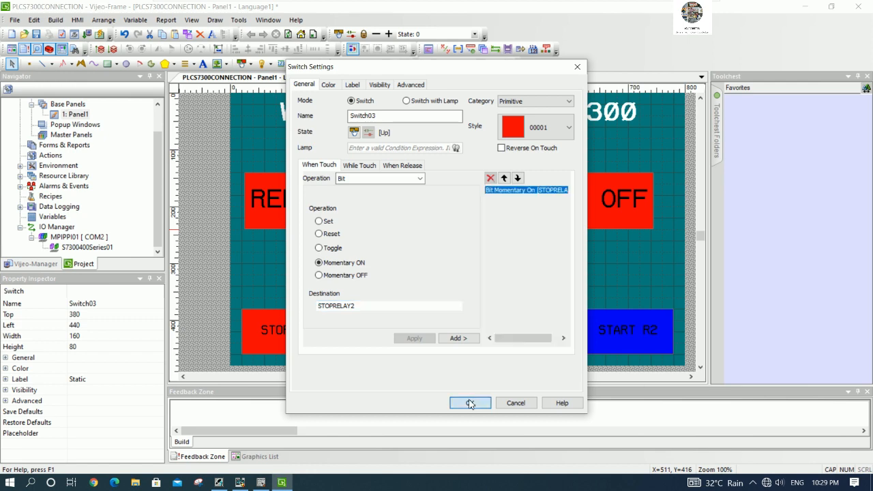
Configure the START R2 switch with a Bit touch operation, Momentary ON, and STARTRELAY2 as the destination variable.
left_click(626, 338)
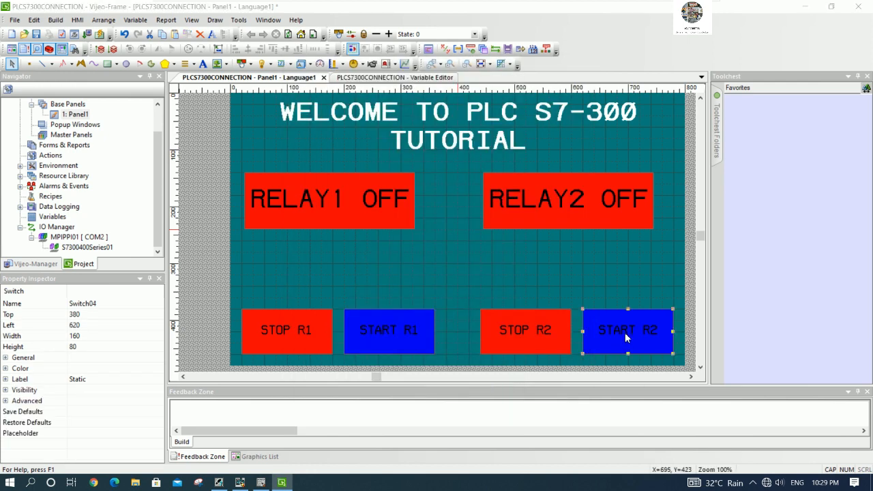
double_click(625, 338)
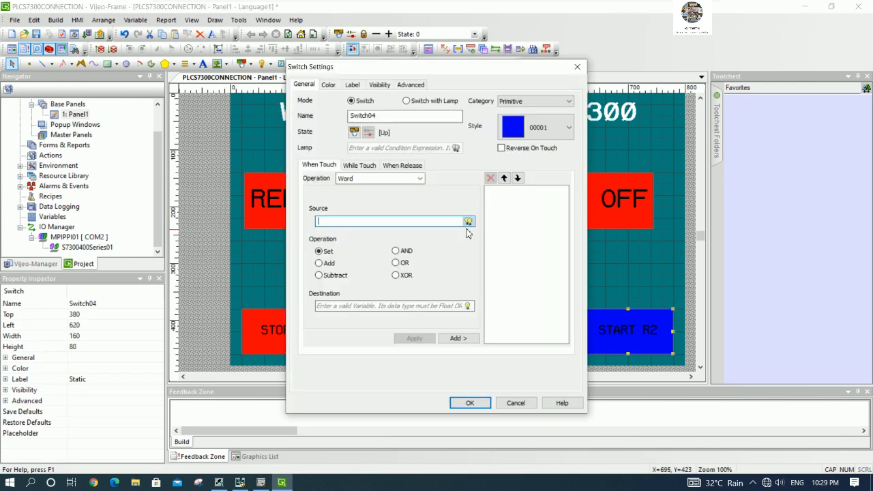
left_click(409, 178)
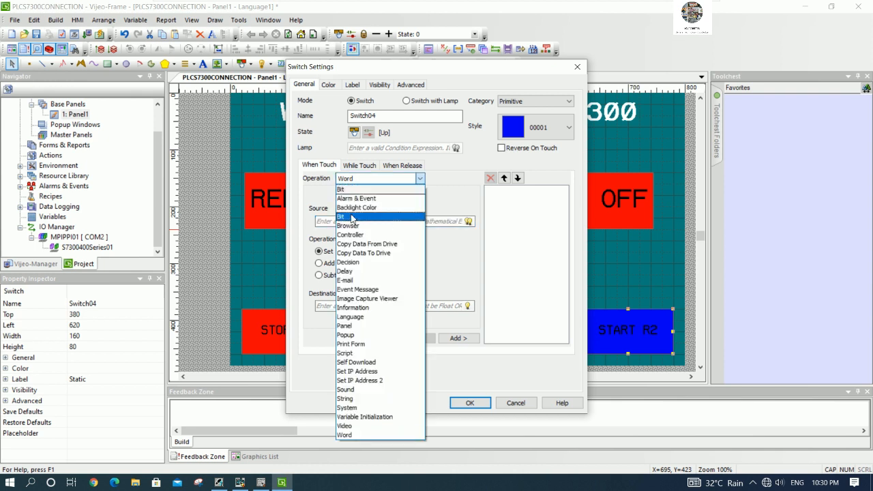
left_click(351, 217)
left_click(347, 264)
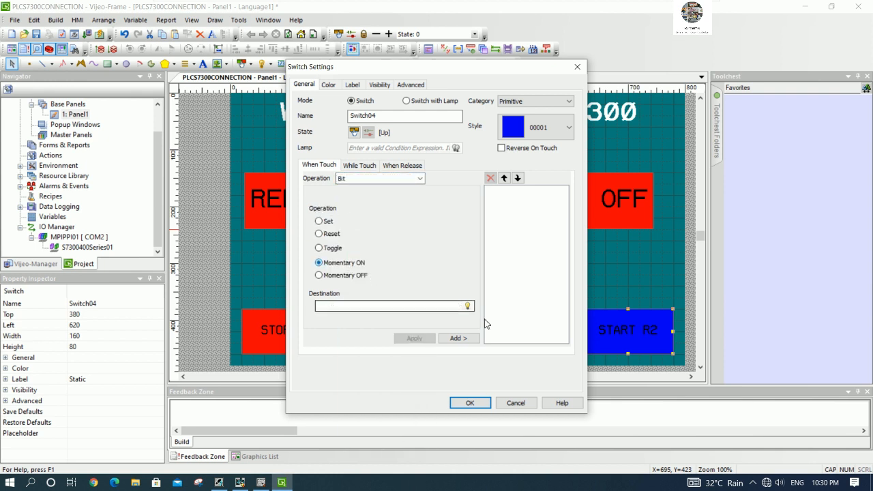
left_click(468, 307)
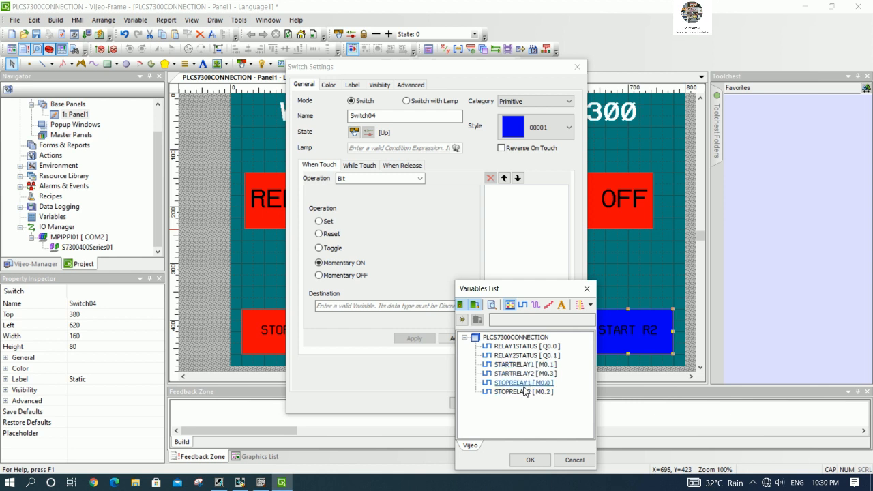
left_click(522, 373)
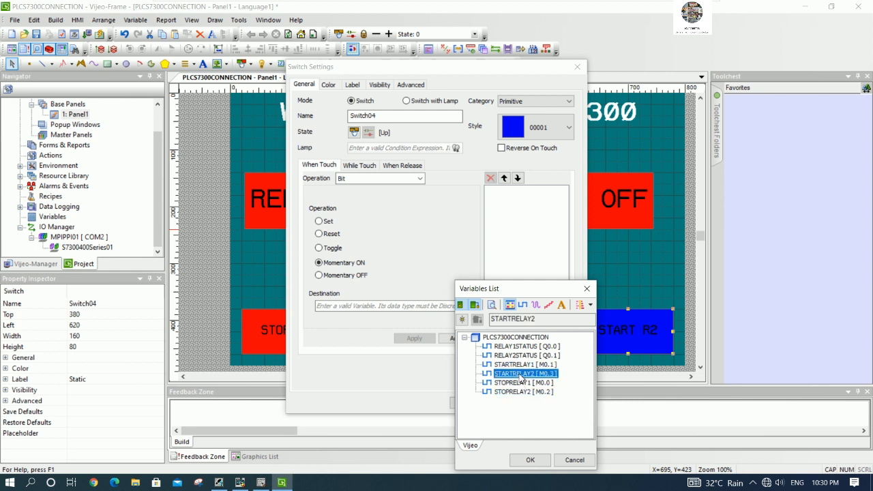
left_click(530, 460)
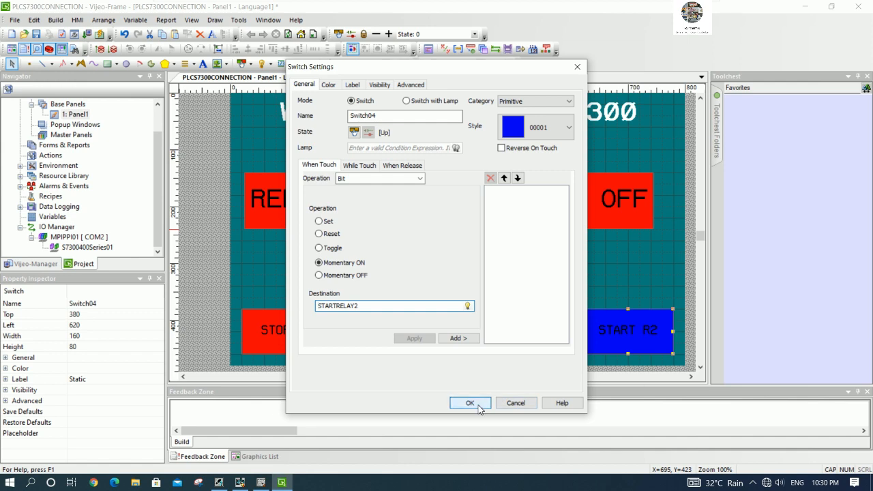
left_click(470, 403)
Assign RELAY2STATUS as the variable of the RELAY2 lamp and check its ON and OFF color settings.
left_click(560, 199)
double_click(561, 200)
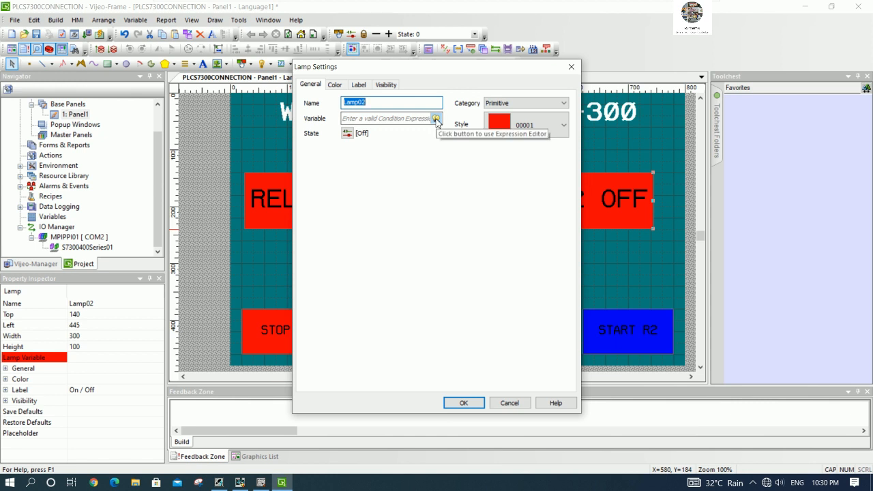
left_click(437, 118)
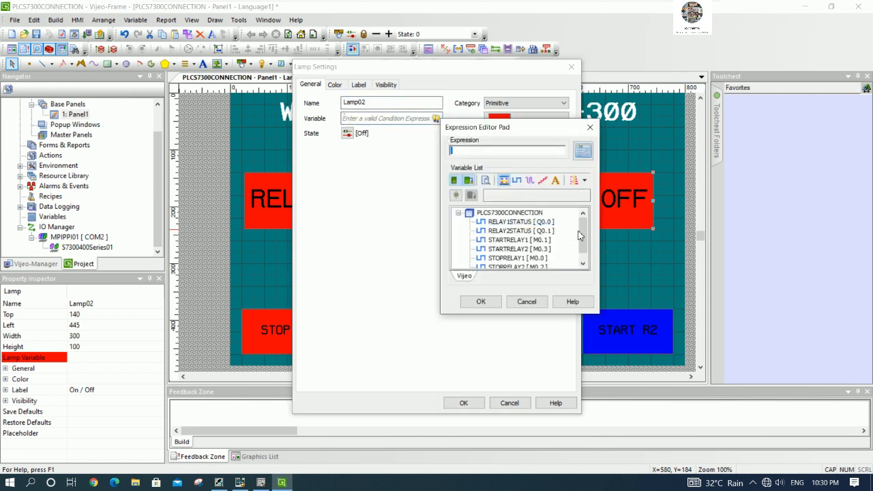
mouse_move(579, 236)
left_mouse_down()
mouse_move(586, 249)
mouse_move(584, 236)
left_mouse_up()
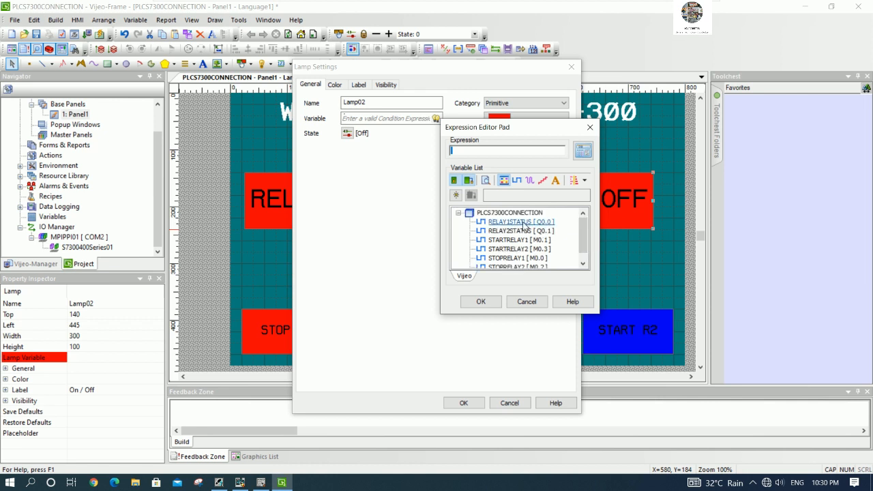
left_click(525, 231)
left_click(481, 302)
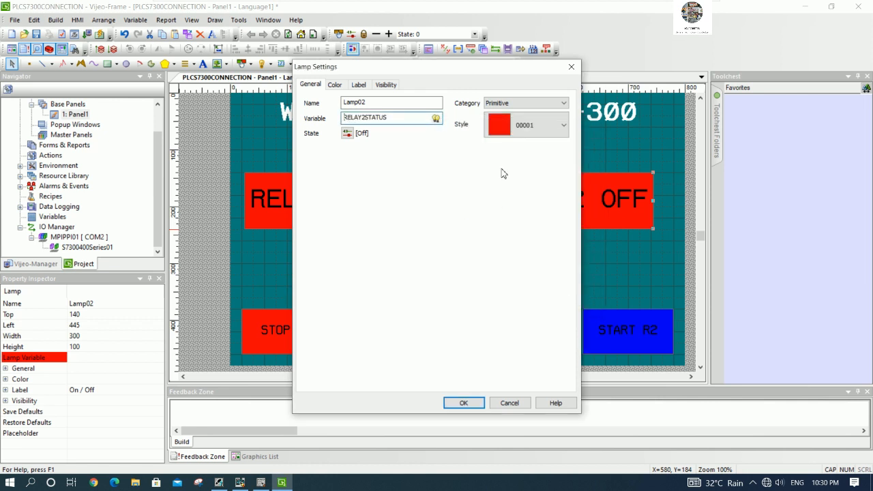
left_click(463, 403)
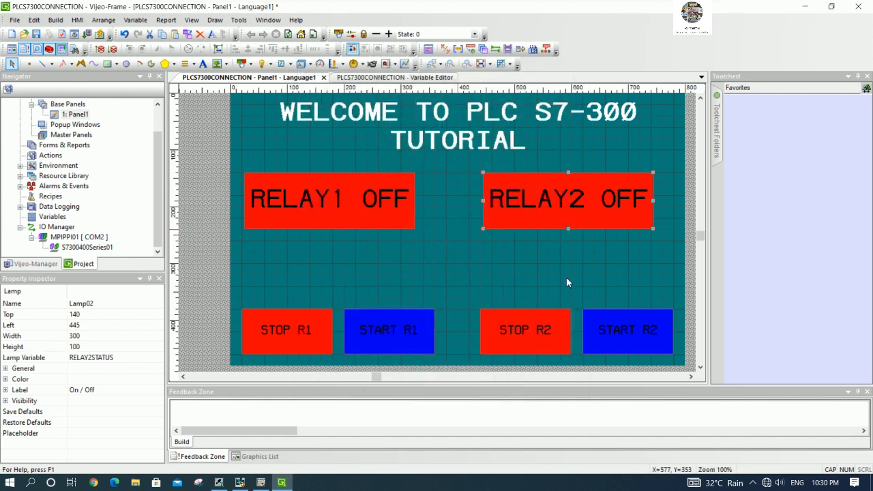
left_click(568, 270)
double_click(554, 202)
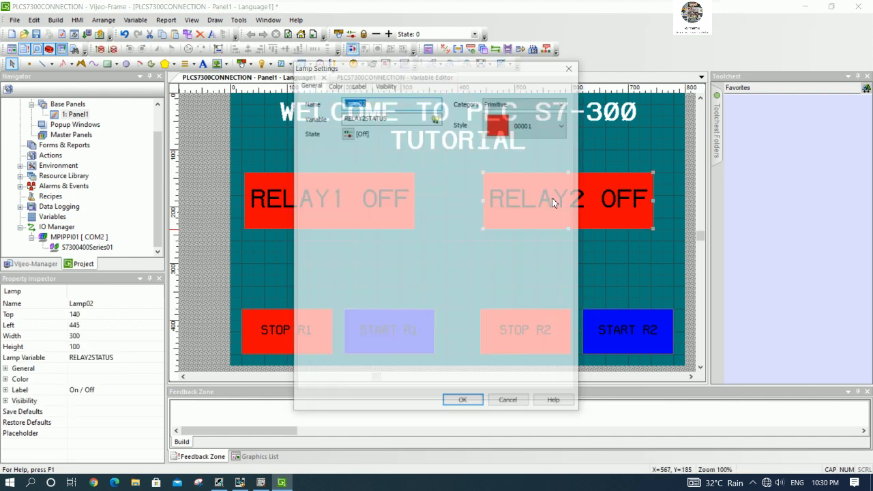
left_click(335, 84)
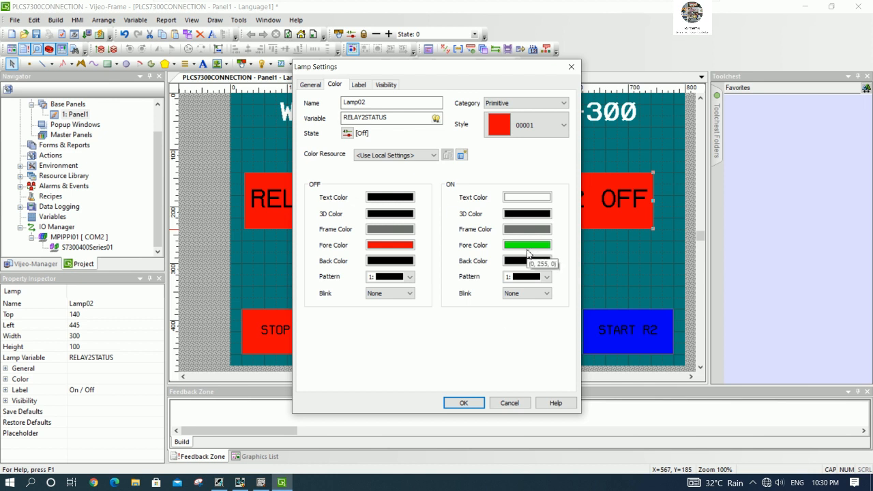
left_click(464, 403)
left_click(581, 275)
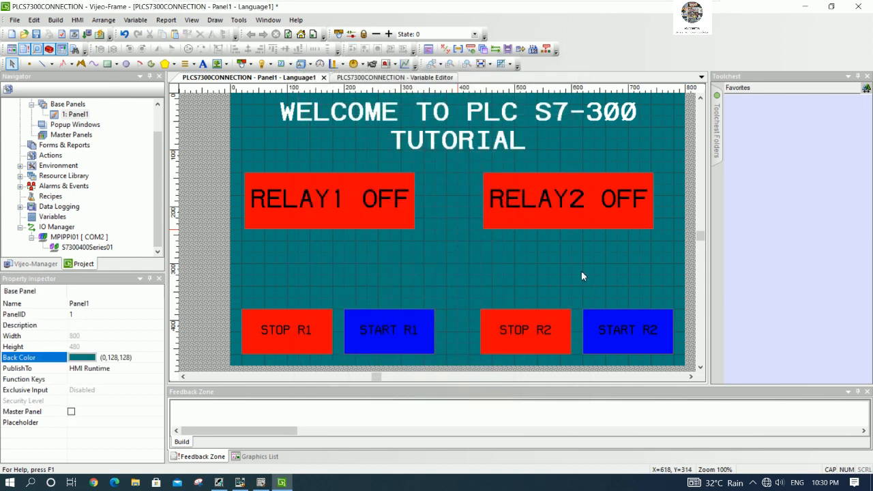
Save the project, then simulate Panel1 in the runtime and close the simulation.
left_click(37, 35)
left_click(99, 34)
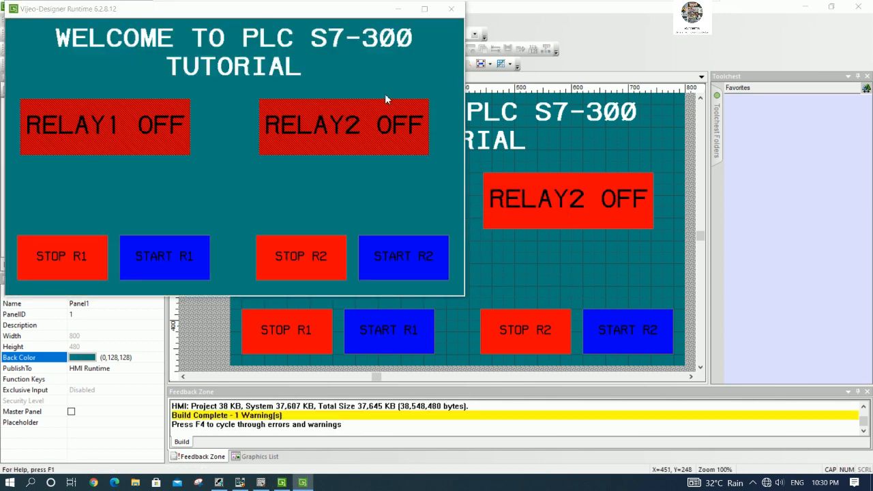
left_click(451, 9)
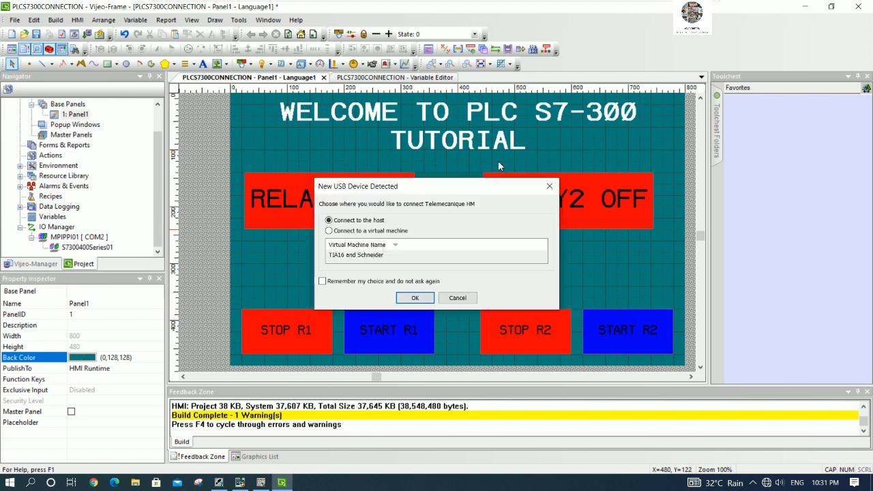
Connect the detected Telemecanique HMI USB device to the TIA16 and Schneider virtual machine.
left_click(373, 232)
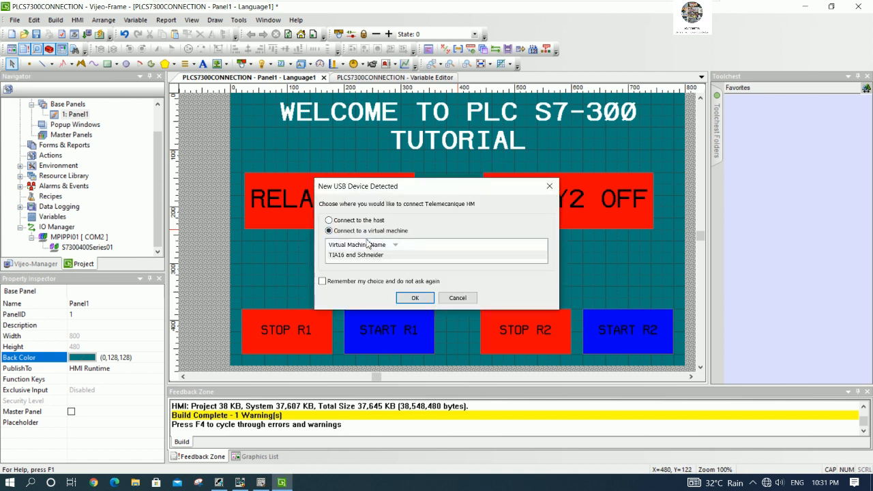
left_click(416, 298)
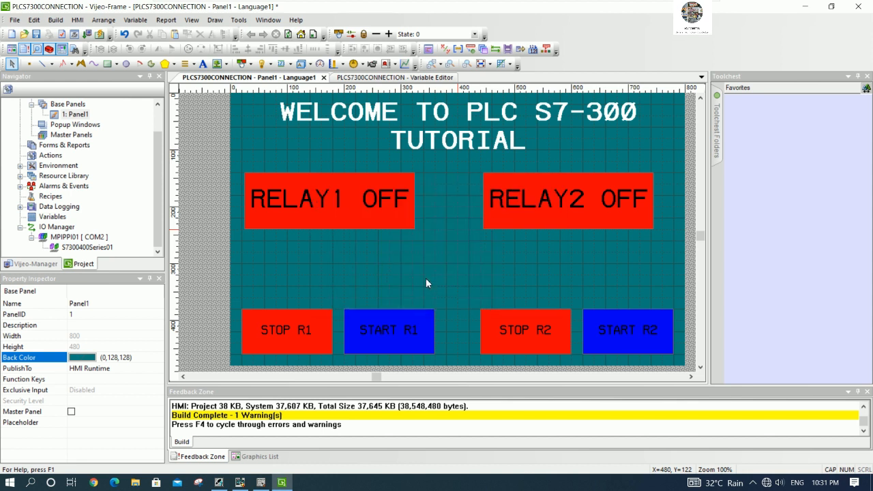
left_click(87, 37)
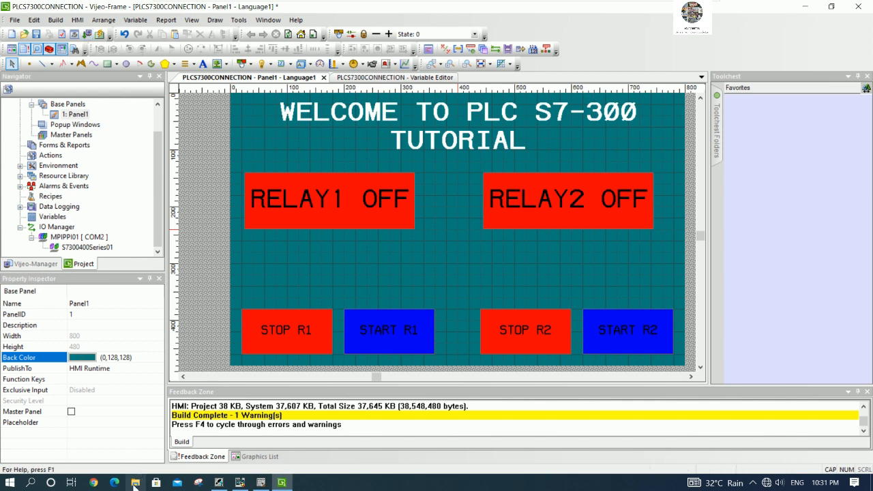
Check in the computer's Device Manager that the XBTZG935/USBB cable is listed under Universal Serial Bus controllers, and close the management windows.
left_click(136, 483)
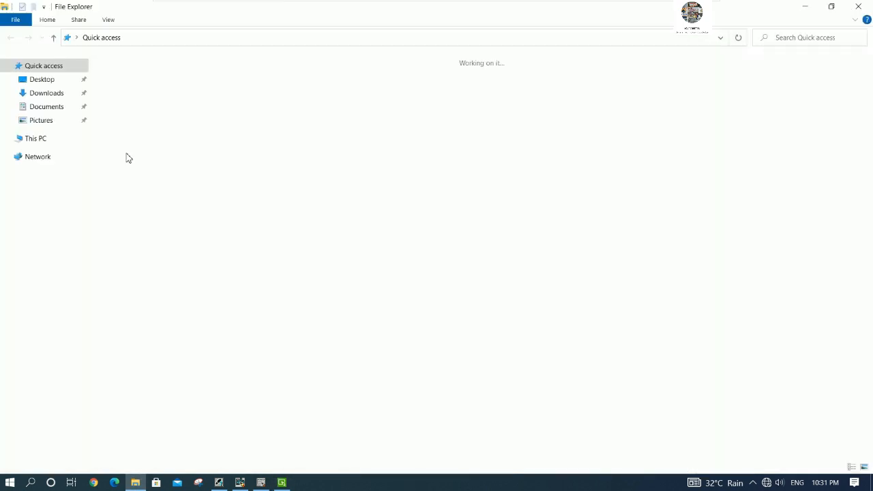
right_click(34, 138)
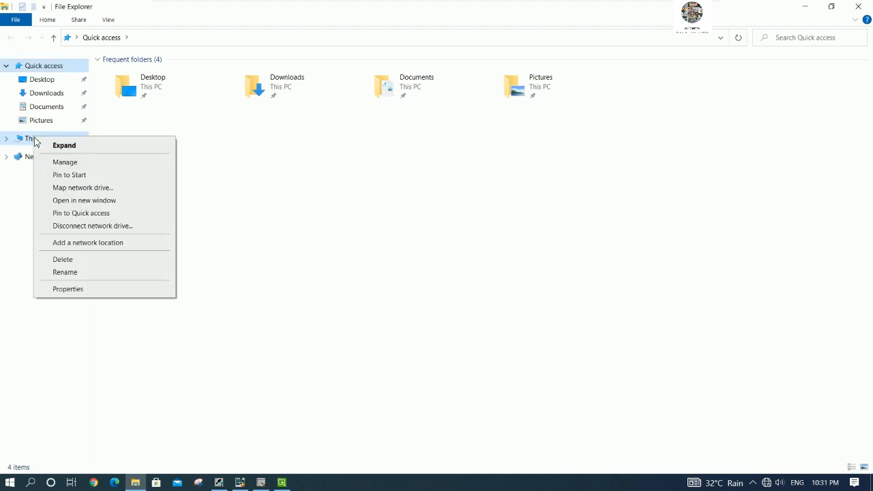
left_click(77, 167)
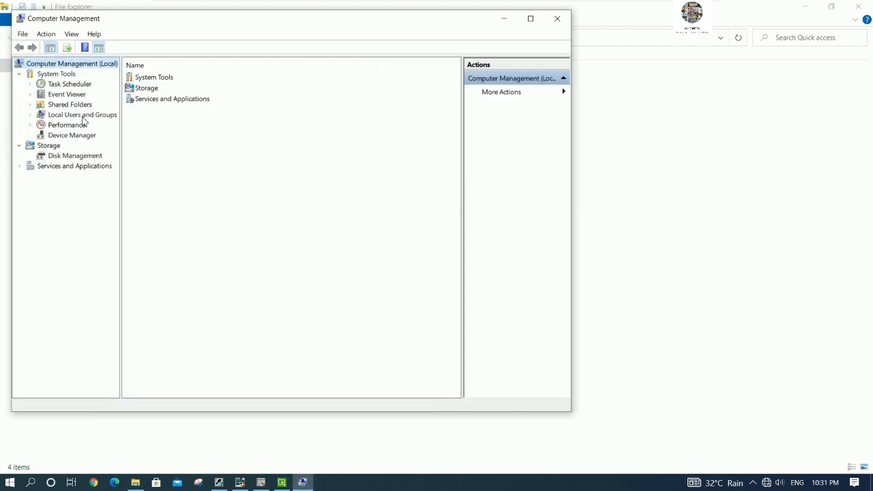
left_click(73, 135)
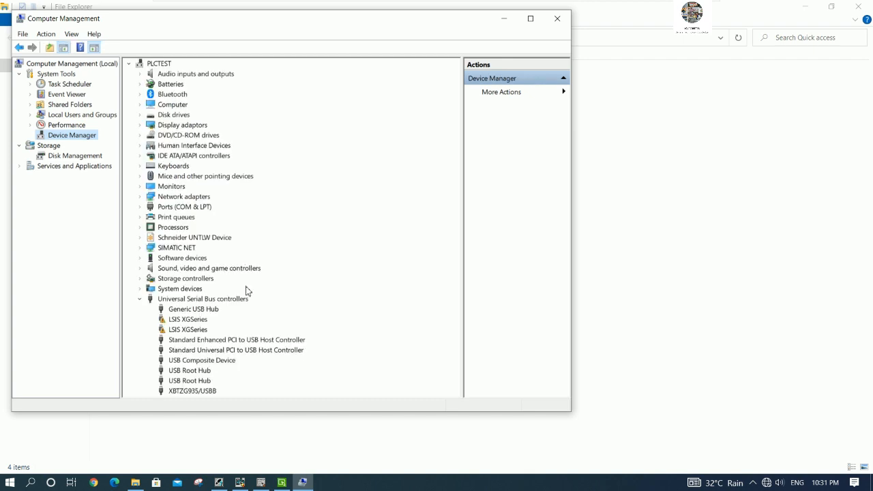
left_click(195, 392)
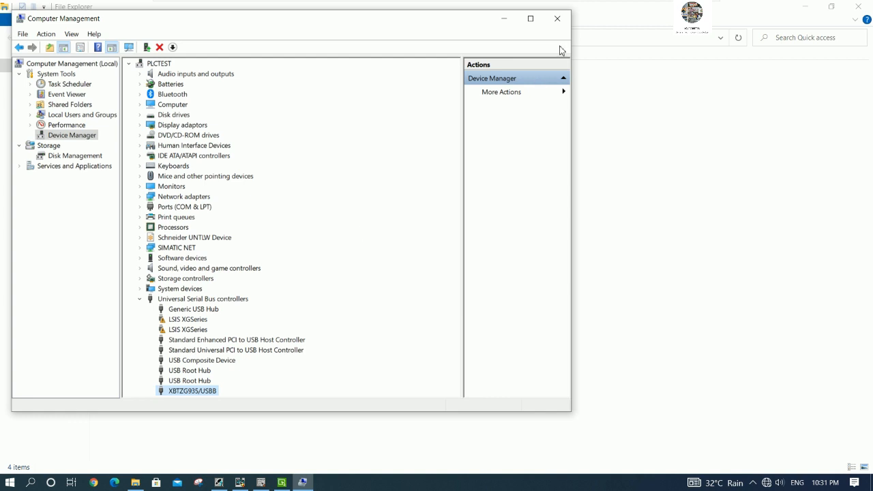
left_click(557, 18)
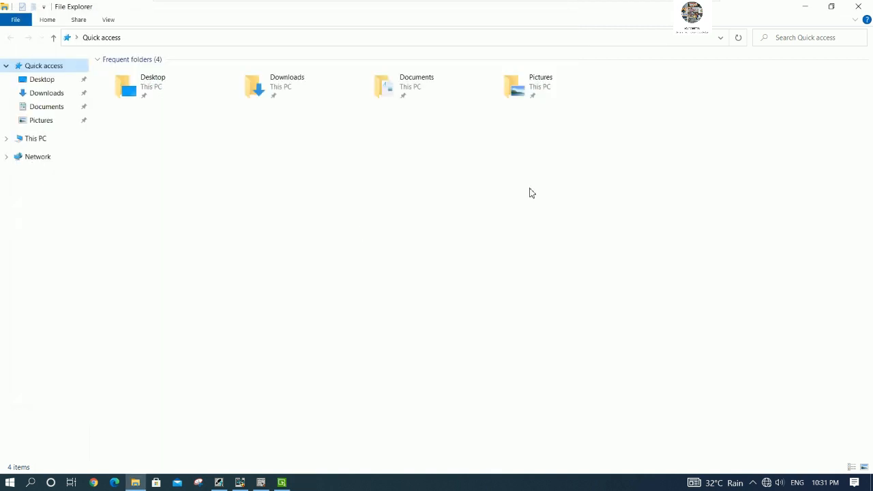
left_click(854, 10)
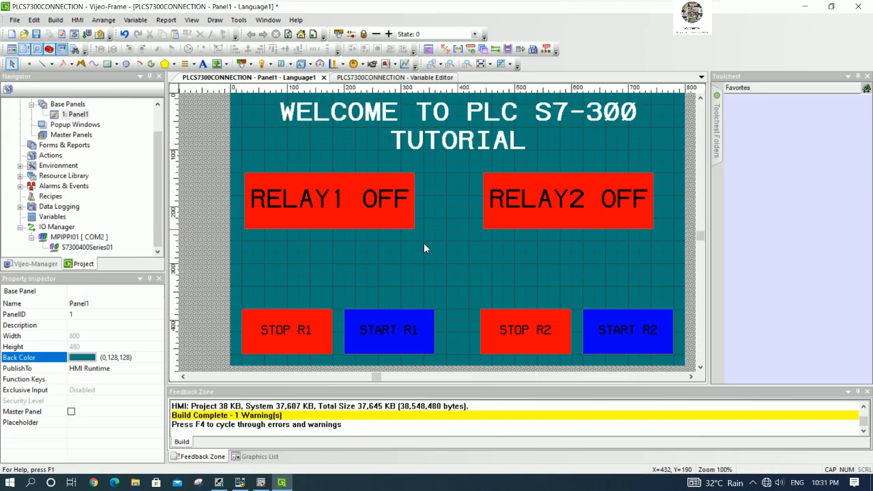
Download the PLCS7300CONNECTION project to the HMI target with Delete all Run-time Data enabled.
left_click(86, 34)
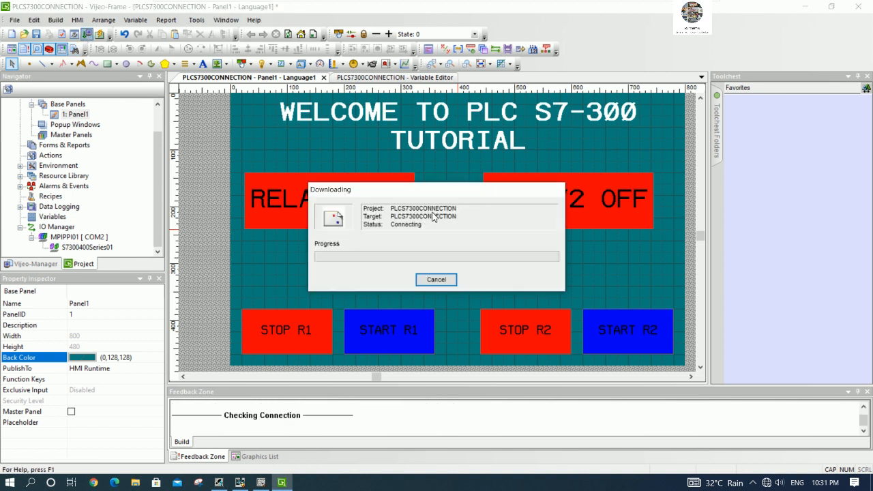
left_click(378, 245)
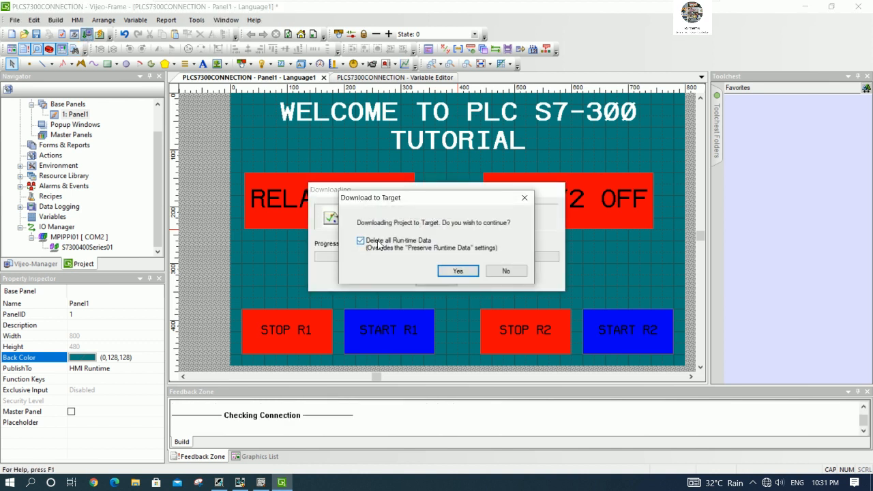
left_click(460, 271)
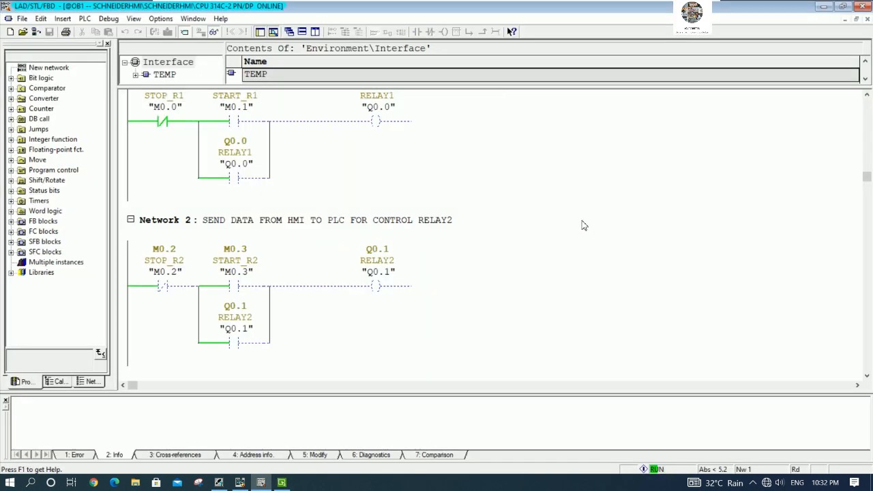
Monitor the RELAY1 and RELAY2 control networks of OB1 online in LAD/STL/FBD while the HMI is operated.
left_click(866, 97)
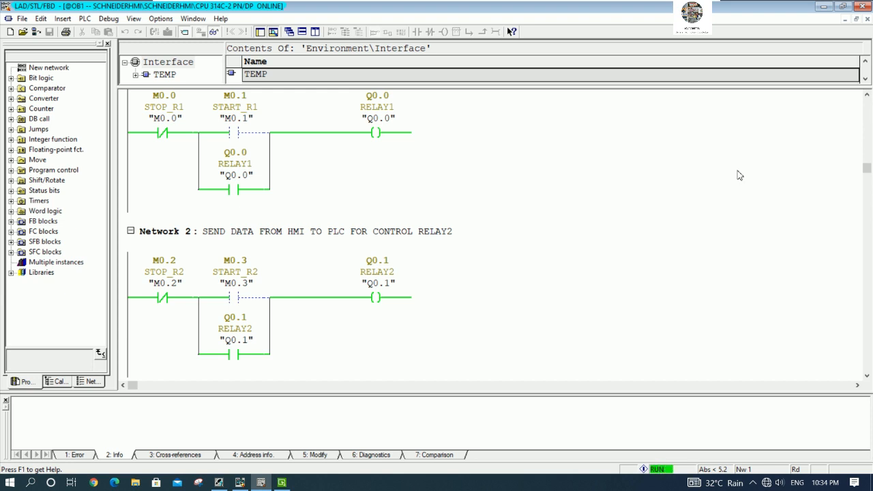
left_click(631, 217)
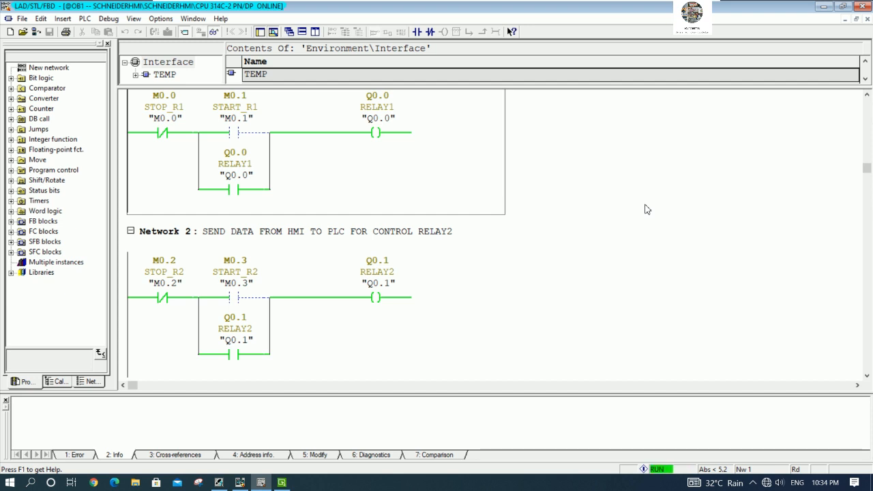
left_click(867, 96)
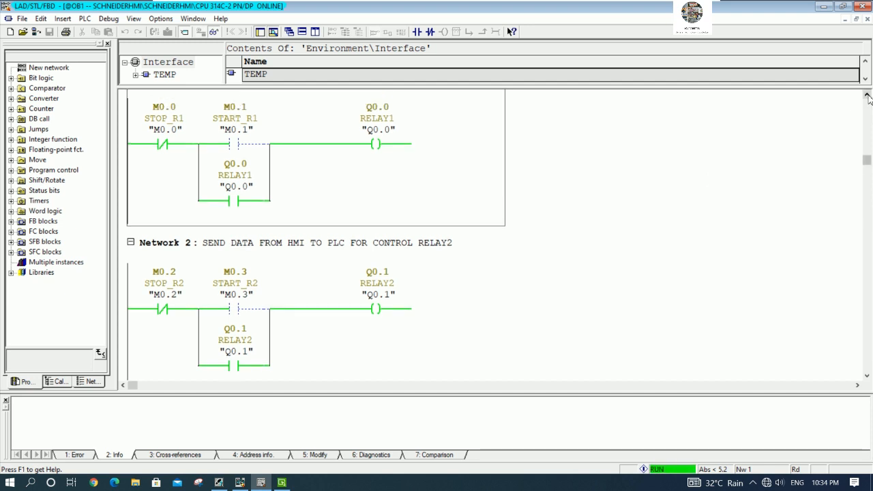
left_click(867, 96)
Switch to Vijeo Designer and review the relay lamps and START/STOP switches on Panel1.
left_click(282, 482)
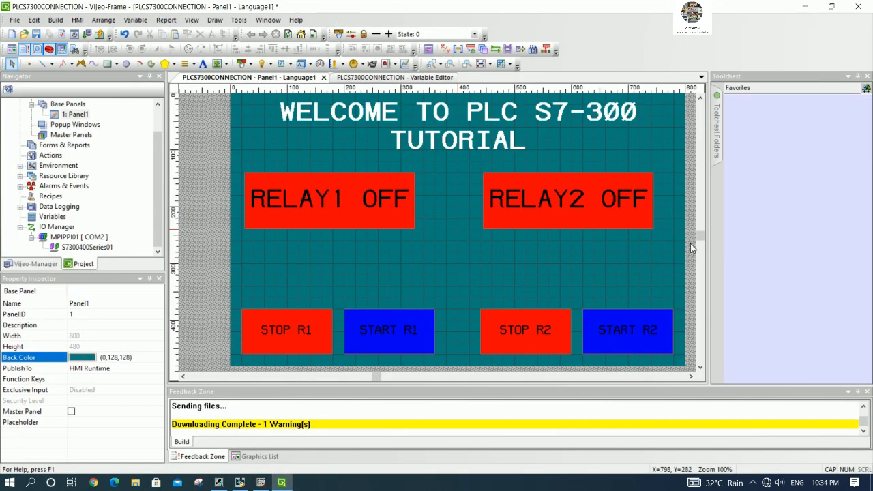
left_click(700, 99)
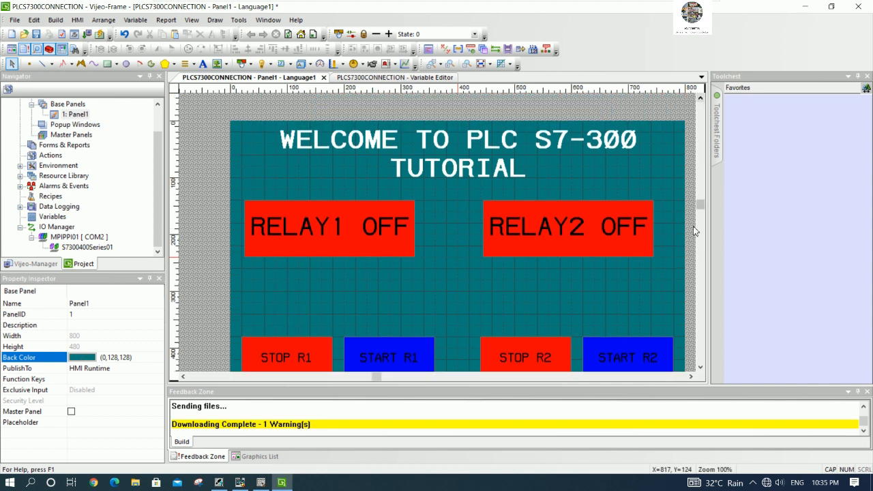
left_click(701, 367)
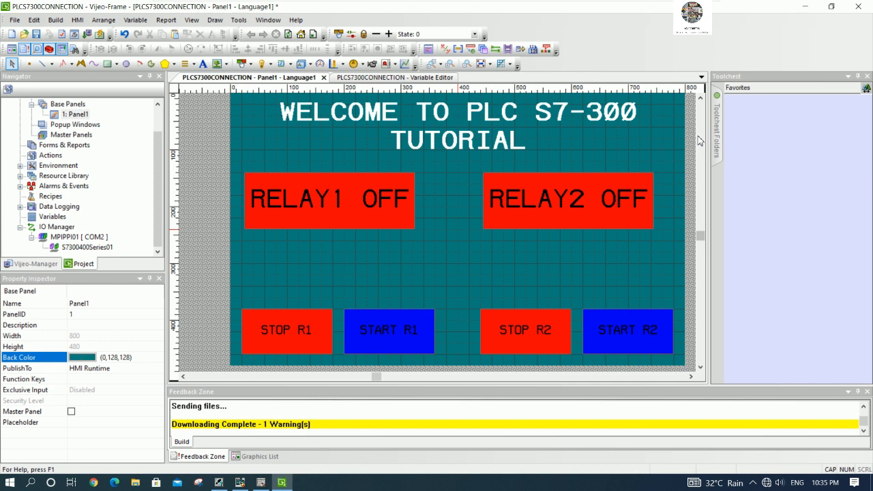
left_click(701, 97)
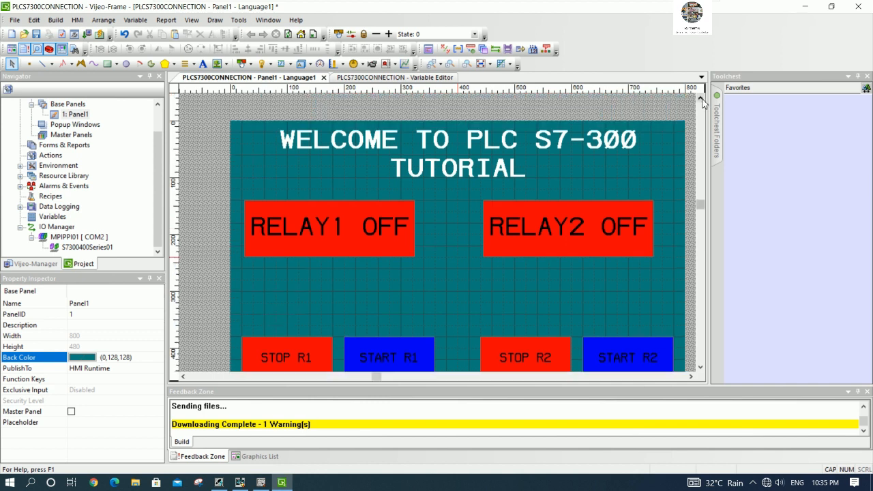